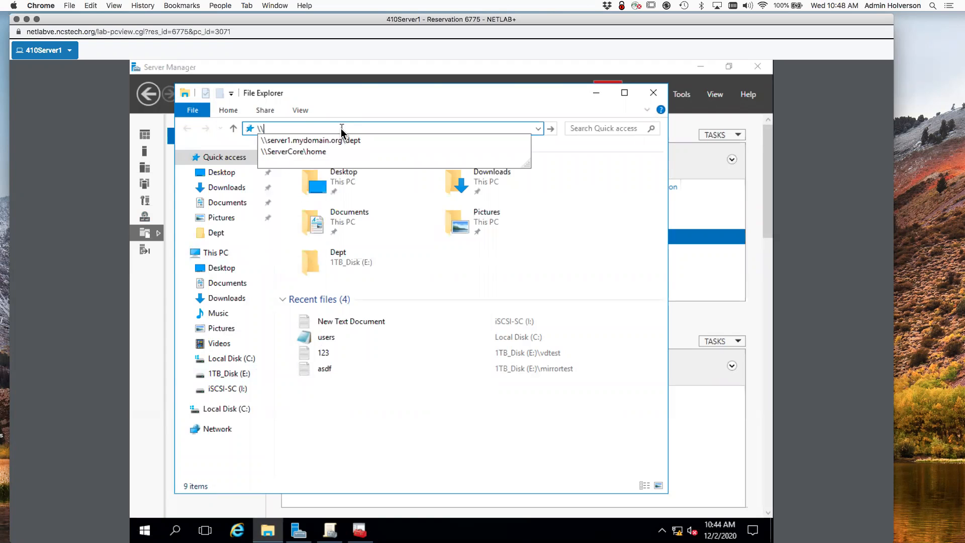
Open \\server1.mydomain.org\dept from the address-bar suggestions and move the window up-left.
click(306, 141)
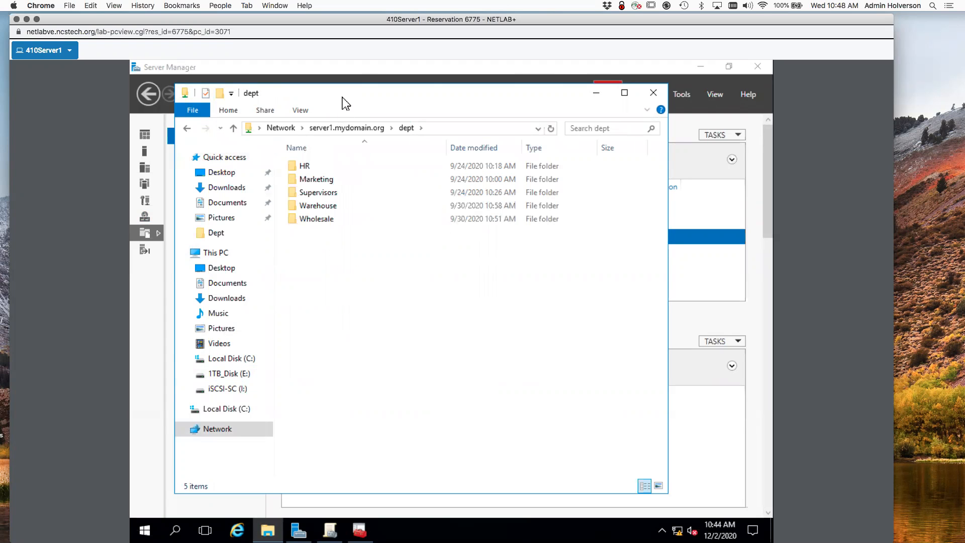
drag(342, 98, 315, 91)
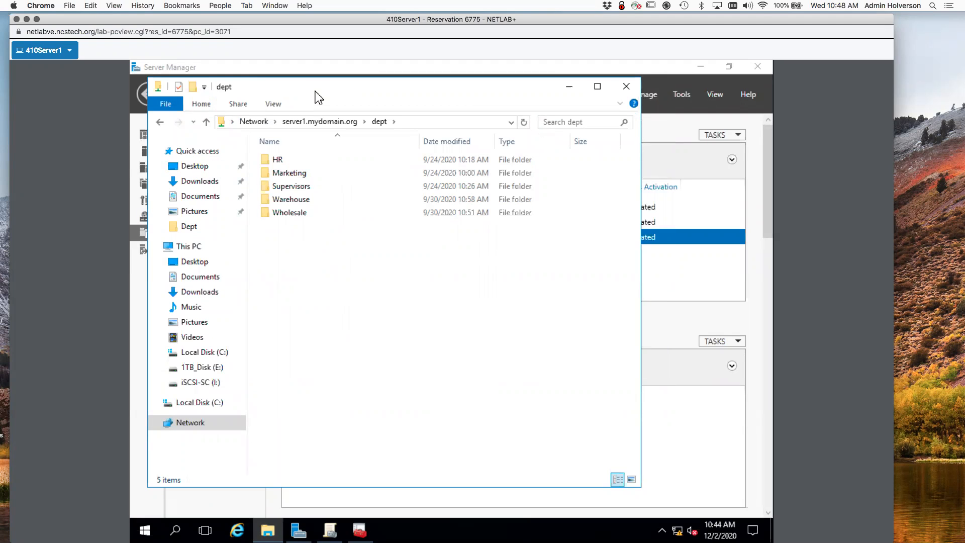
In a second window, change the path to \\server2.mydomain.org\ and open the R-Dev share.
key(ctrl+n)
drag(328, 103, 337, 234)
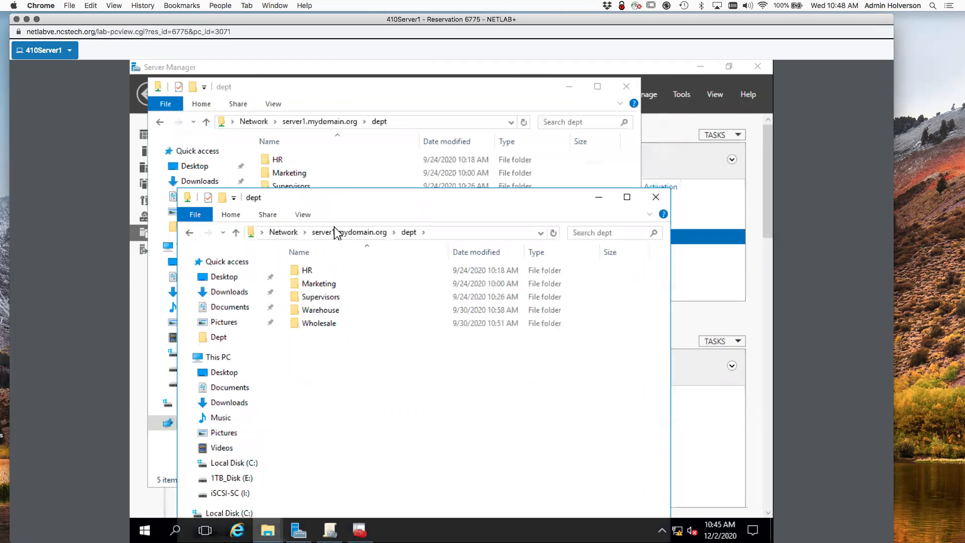
click(449, 237)
click(449, 236)
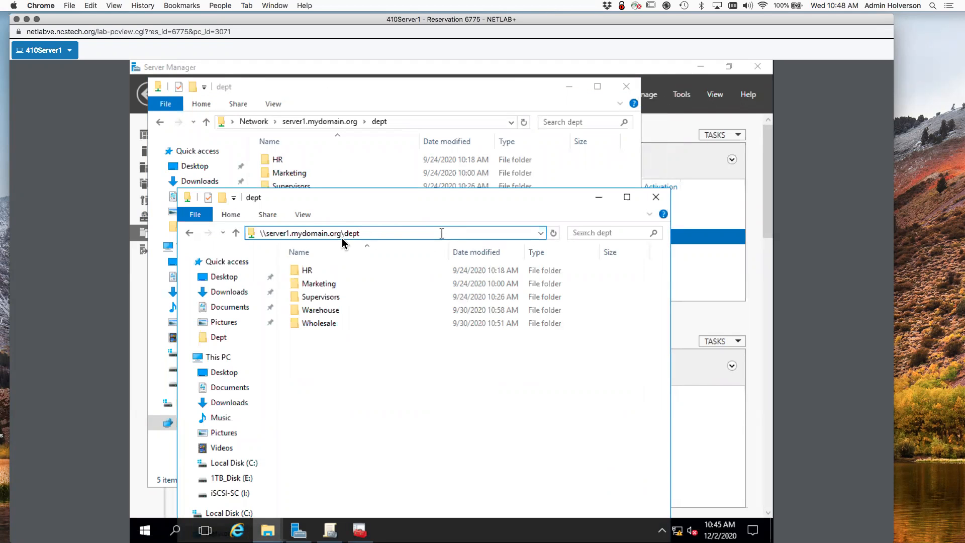
drag(286, 234, 432, 247)
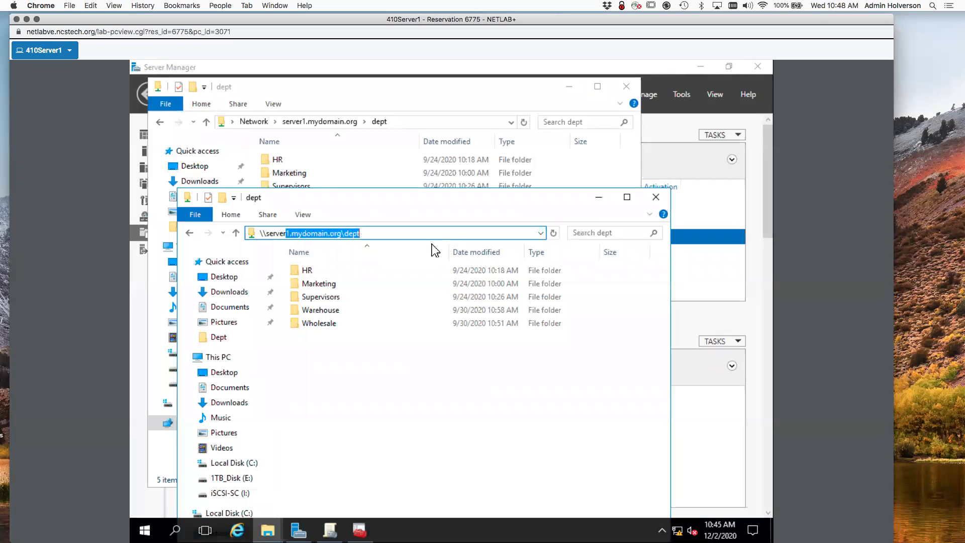
text(2.mydomain.org\)
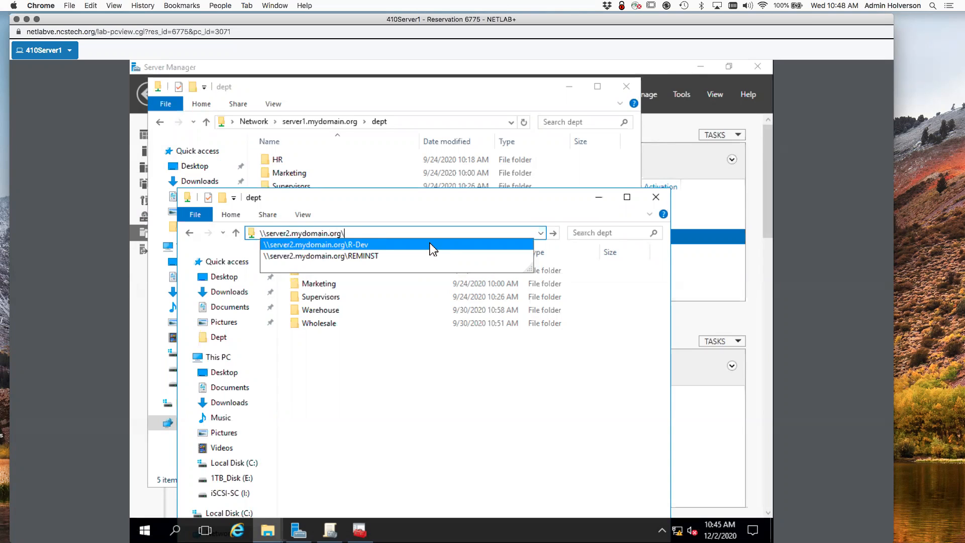
click(433, 249)
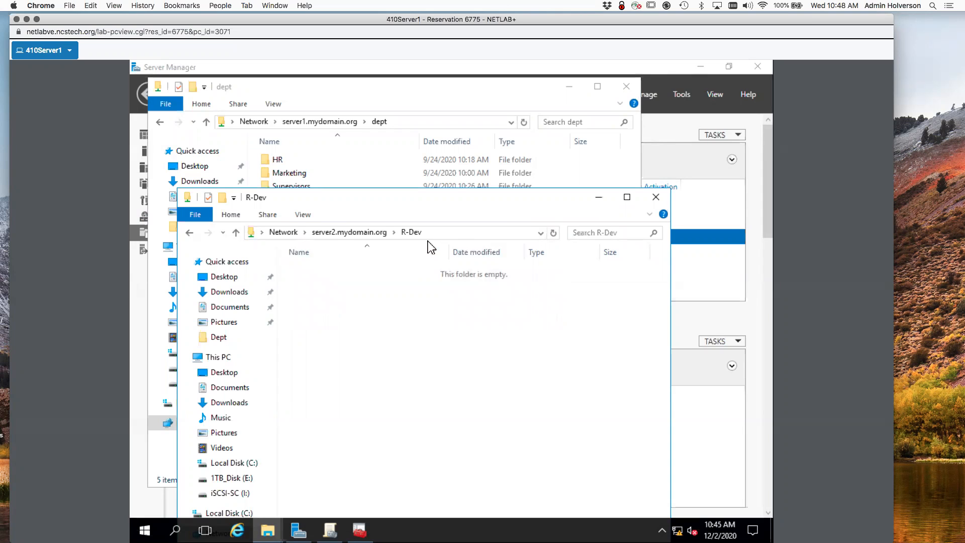
drag(392, 202, 369, 216)
Create a new folder named 'aliens' in the R-Dev share.
right_click(348, 299)
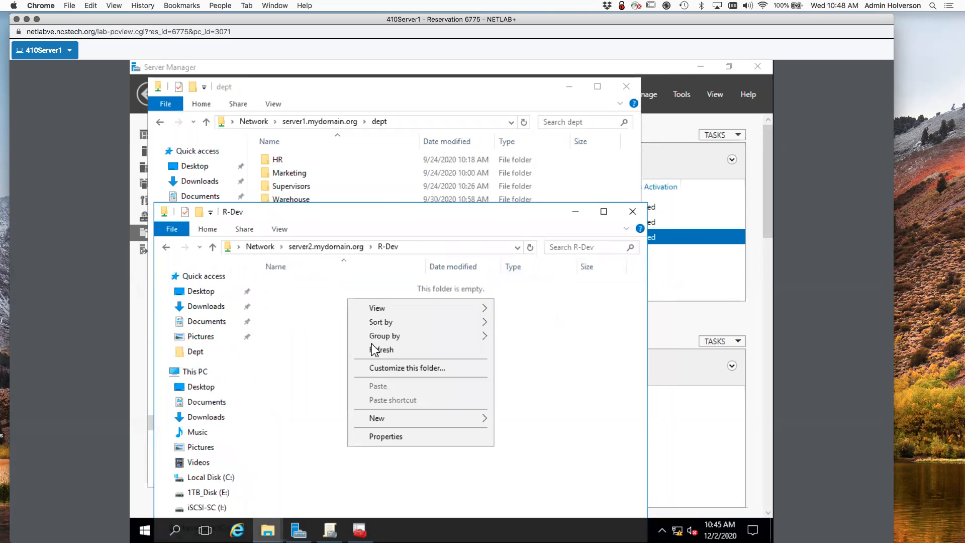
mouse_move(383, 418)
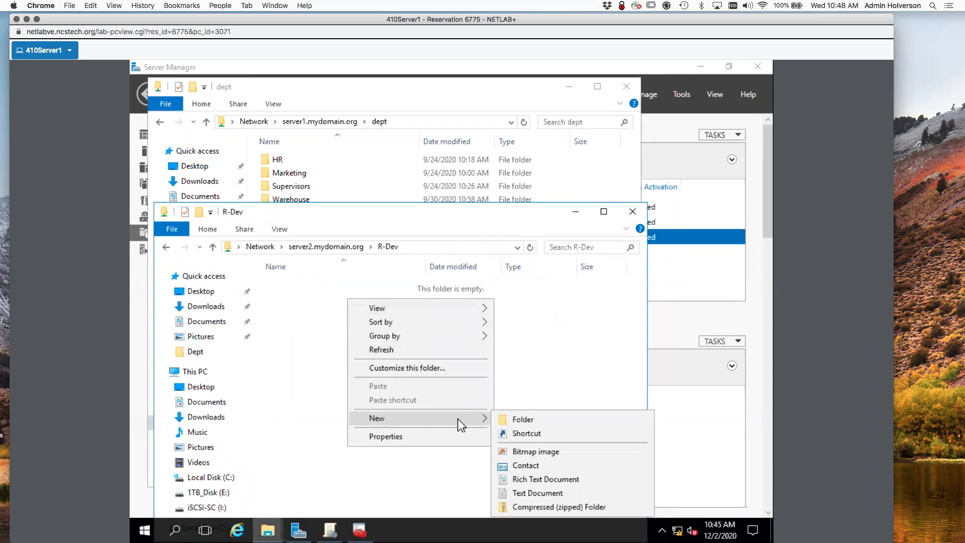
click(518, 422)
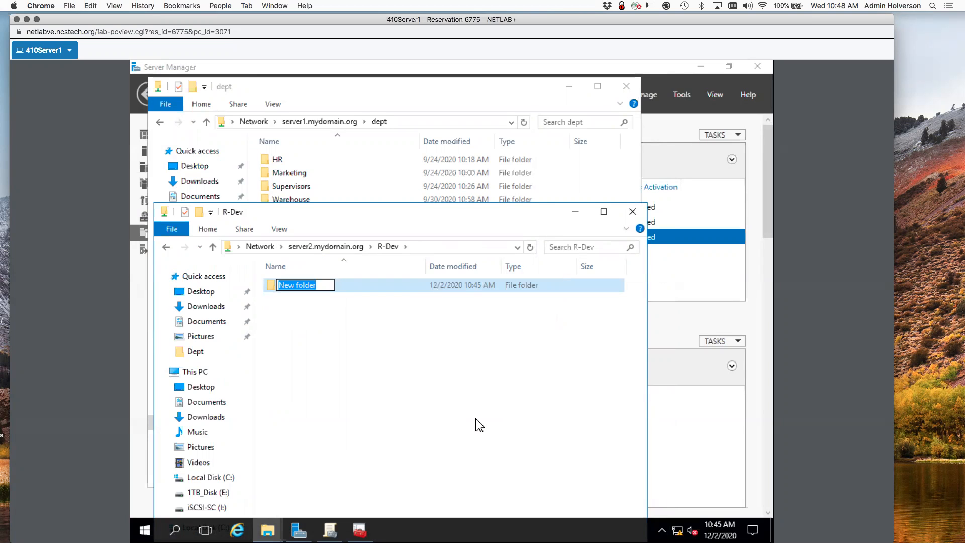
text(aliens)
key(Return)
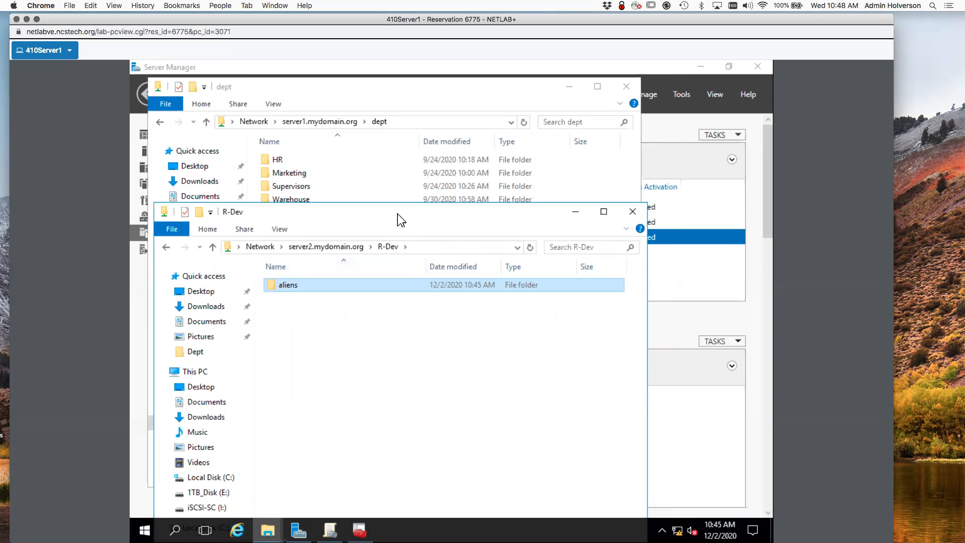
key(ctrl+n)
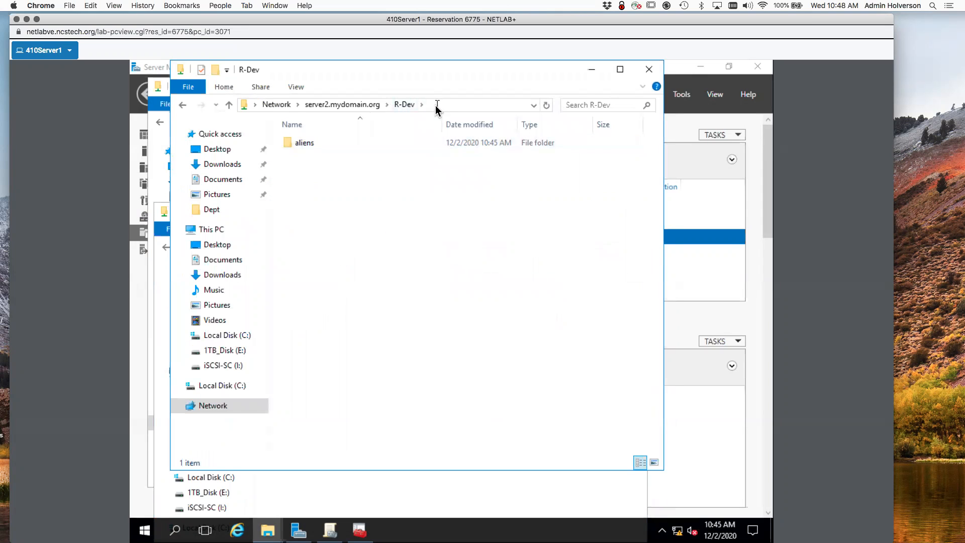
Change the path to \\servercore.mydomain.org\ and open the secrets share.
click(435, 104)
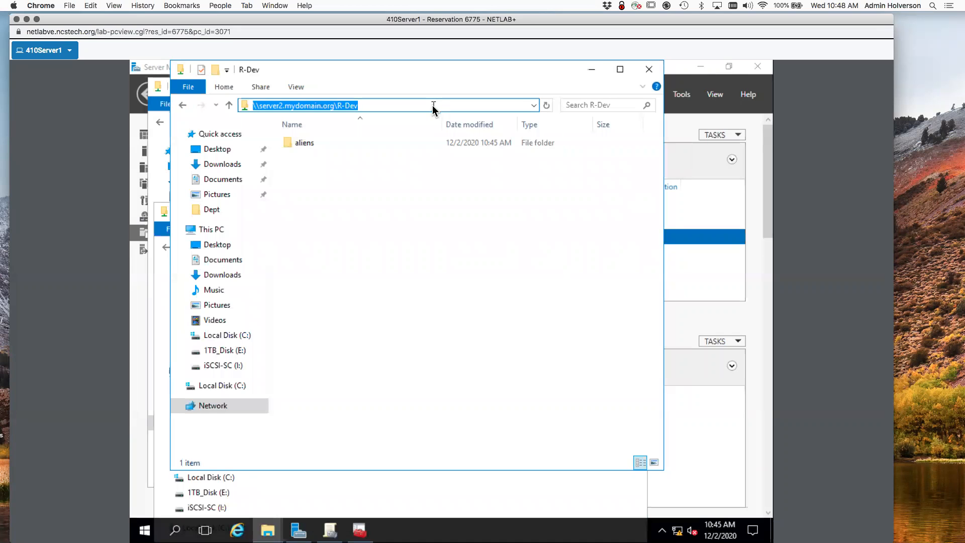
text(\\ser)
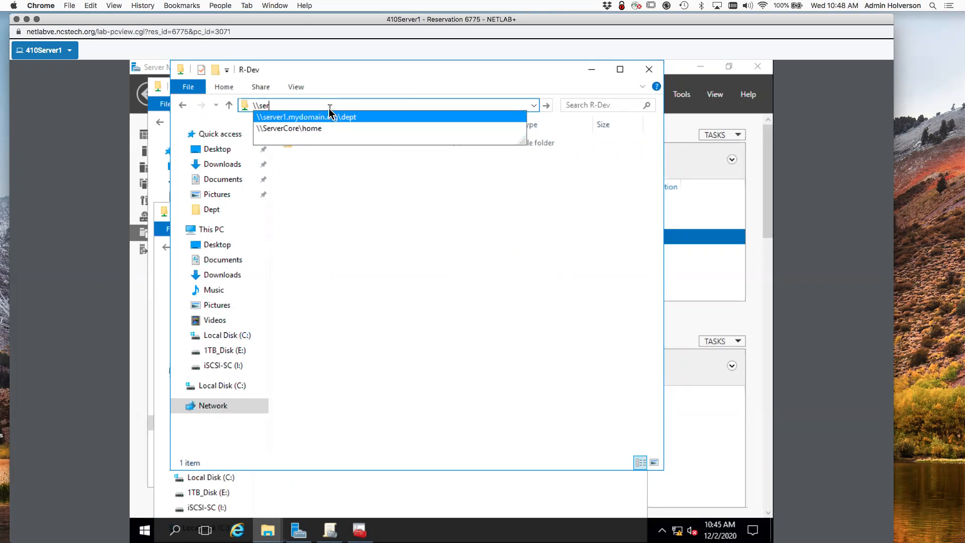
text(ver)
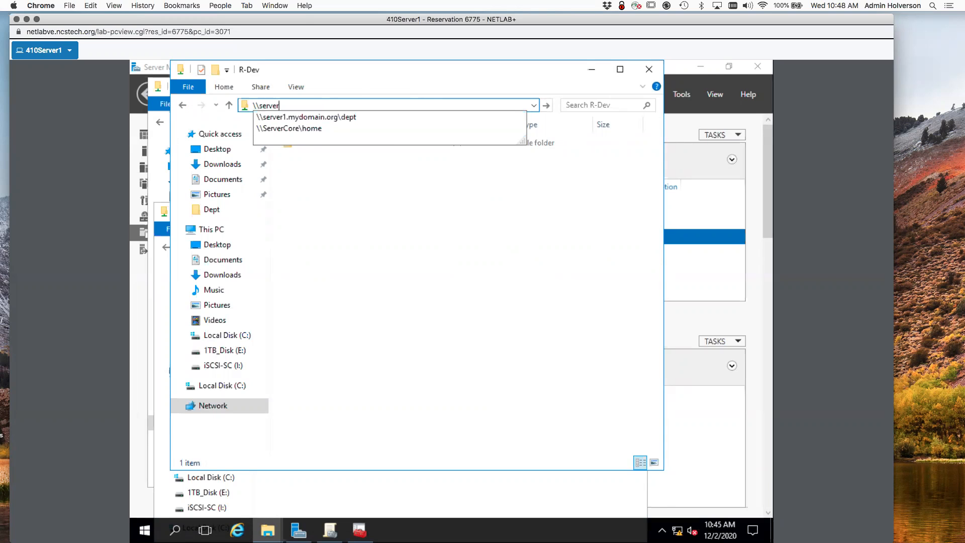
text(core.)
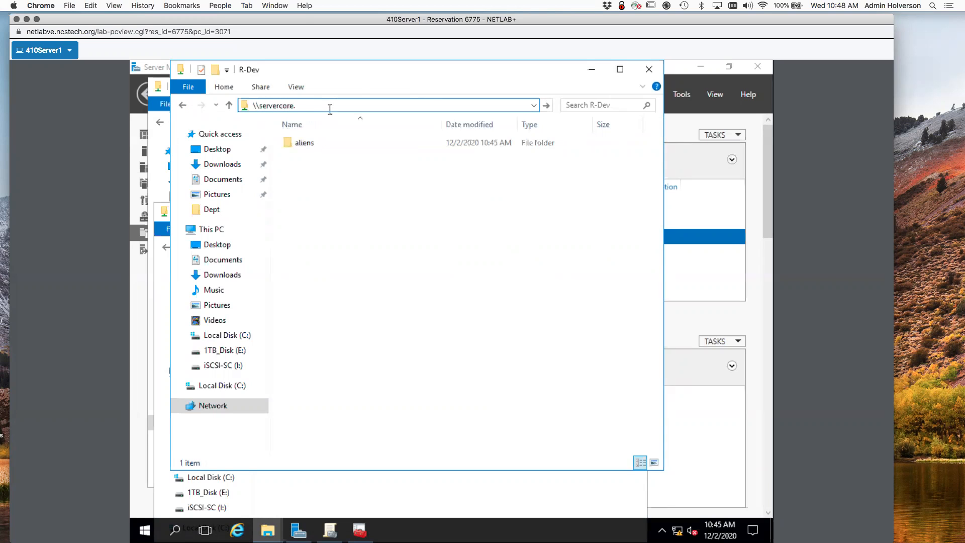
text(mydomain.org\)
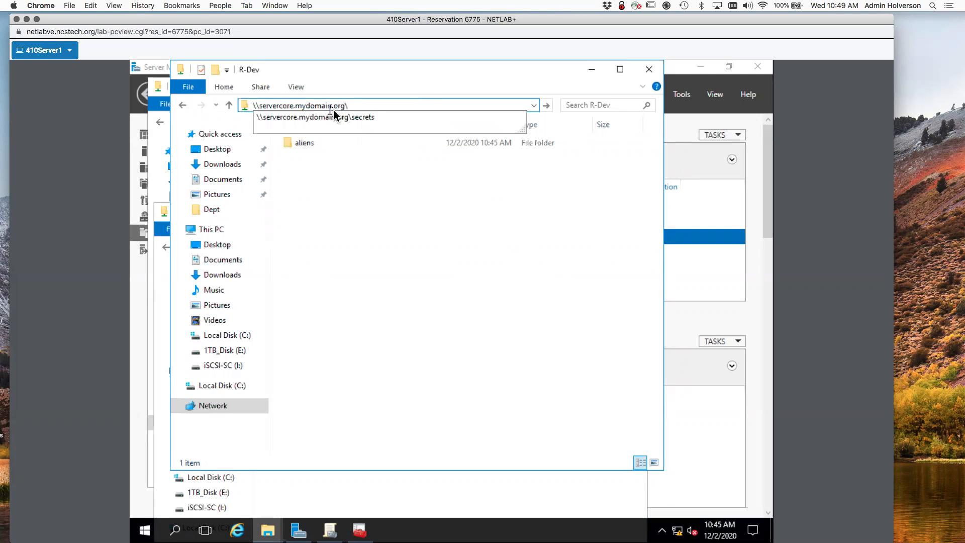
click(336, 117)
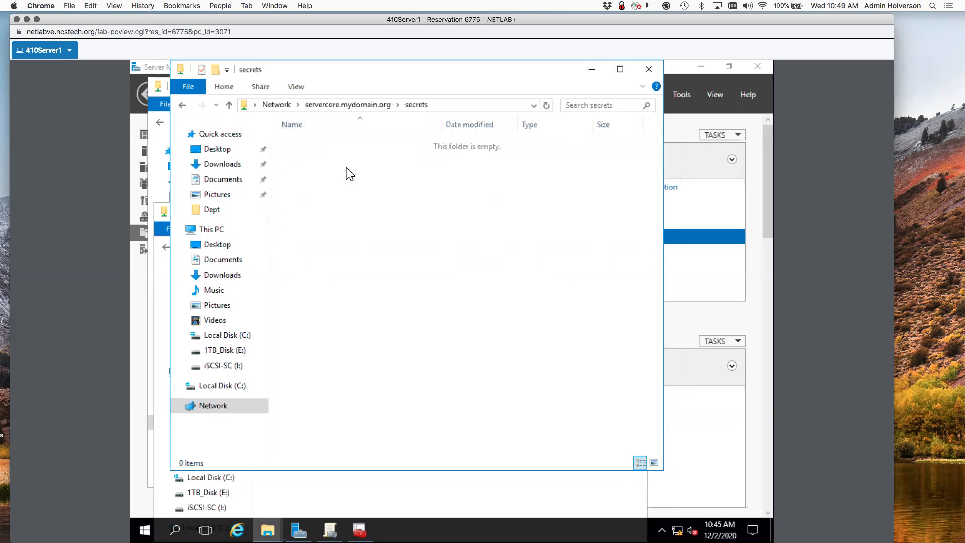
Create a new folder named 'more_aliens' in the secrets share.
right_click(346, 168)
mouse_move(463, 302)
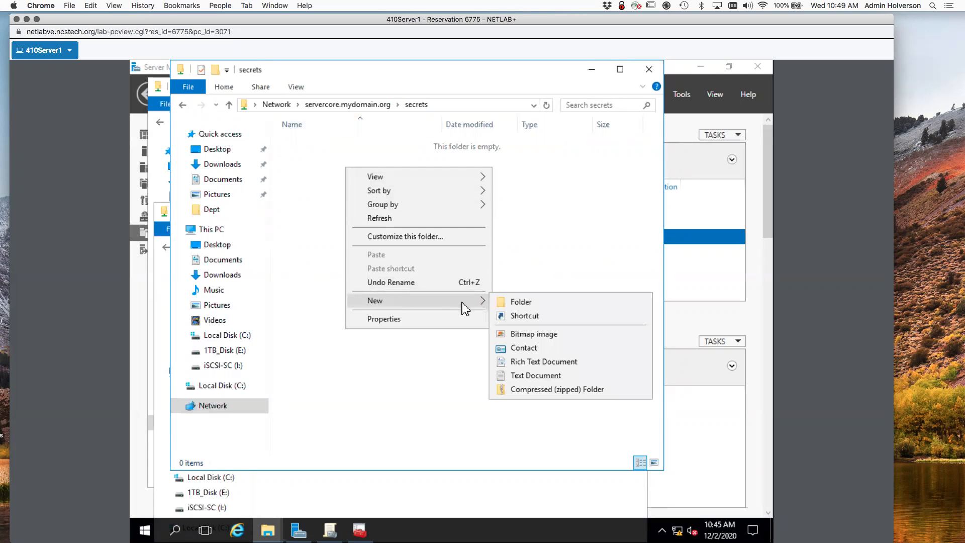
click(492, 304)
text(mo)
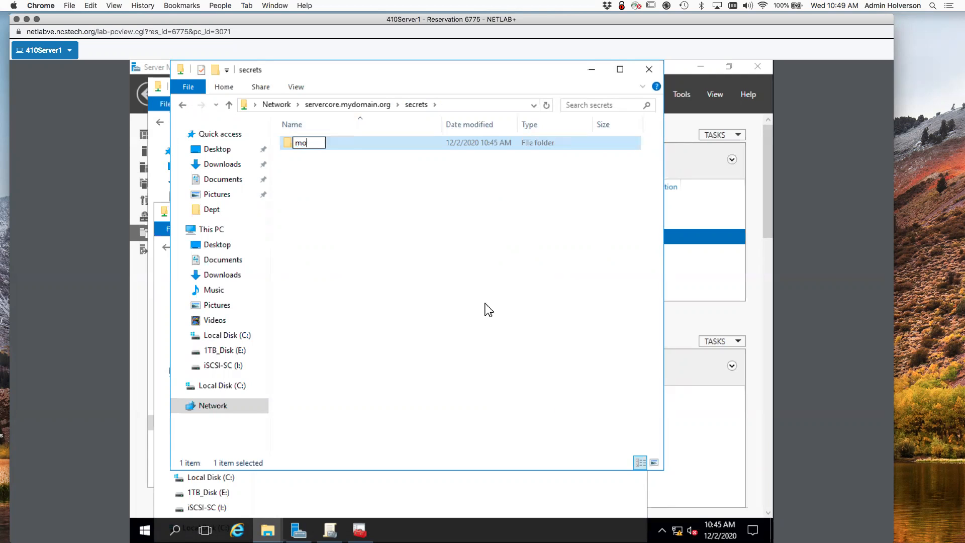
text(re_aliens)
key(Return)
drag(410, 68, 441, 318)
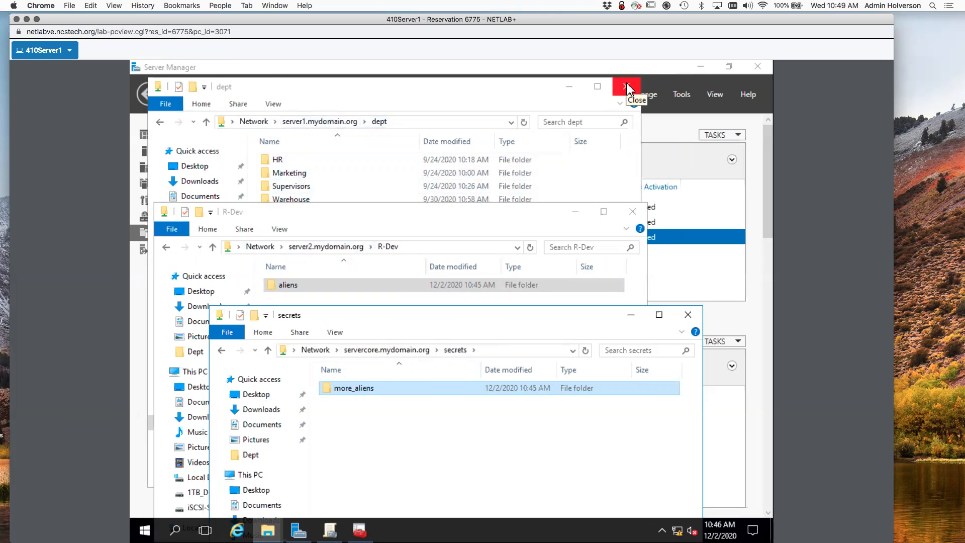
Edit the dept window's path to \\mydomain.org\ to list the domain shares: Dept, home, NETLOGON, SYSVOL.
click(412, 123)
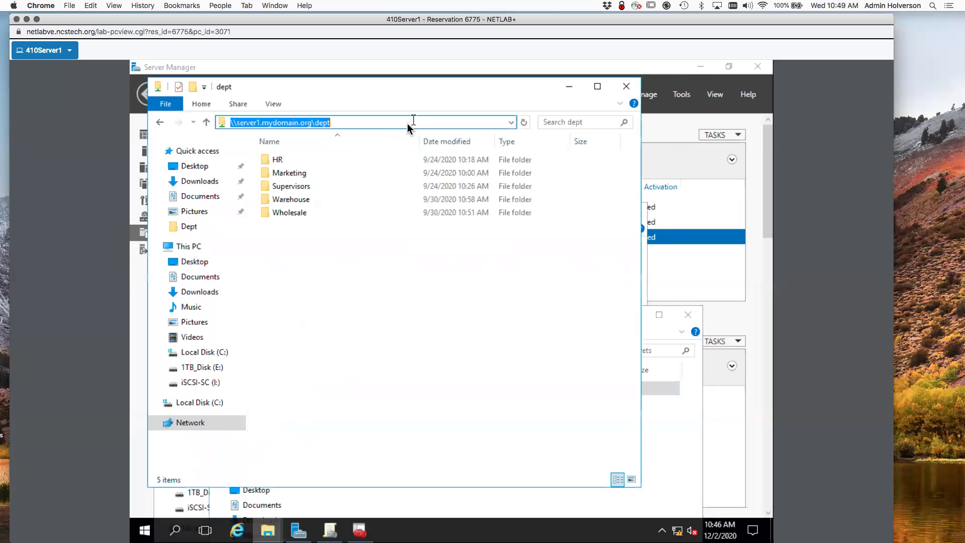
click(281, 126)
drag(261, 124, 235, 124)
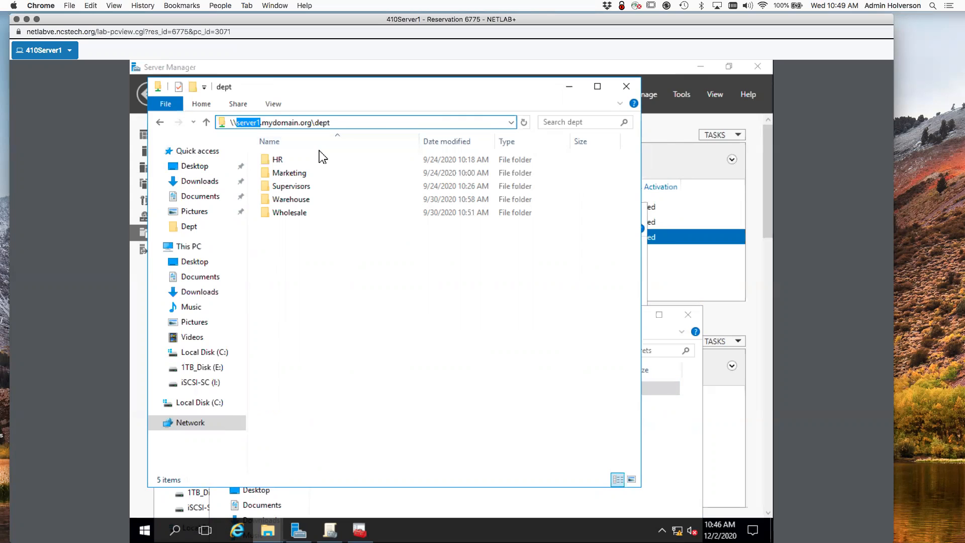
key(BackSpace)
key(Delete)
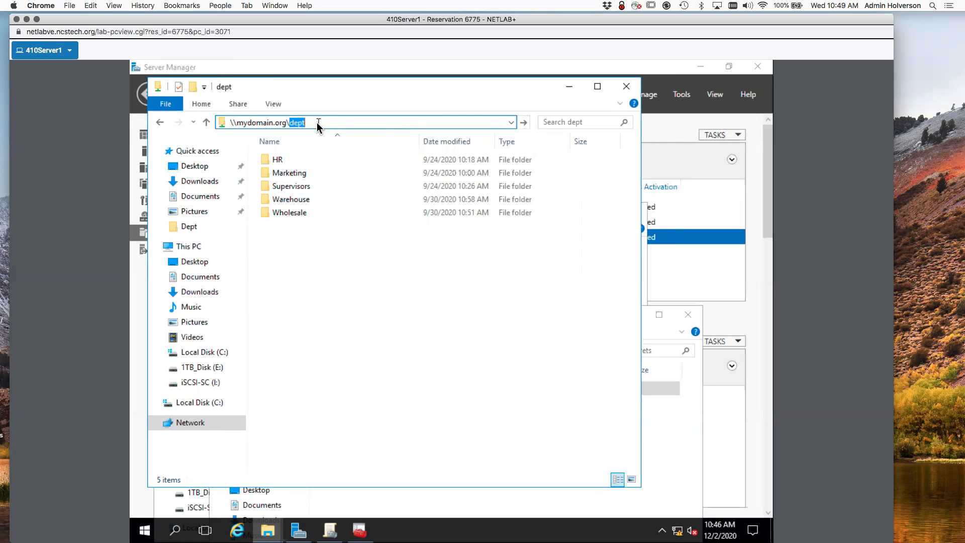
text(Dfs)
key(BackSpace)
key(BackSpace)
key(BackSpace)
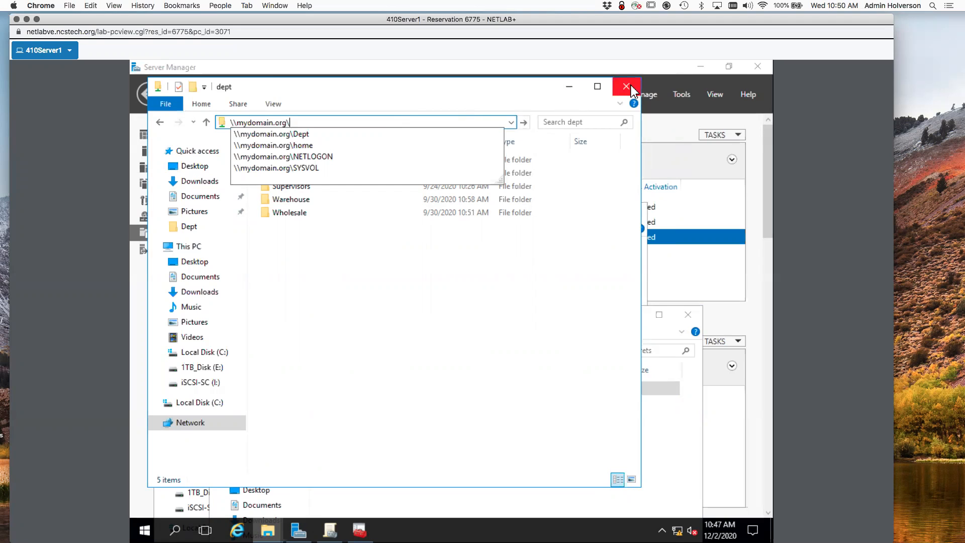
key(Escape)
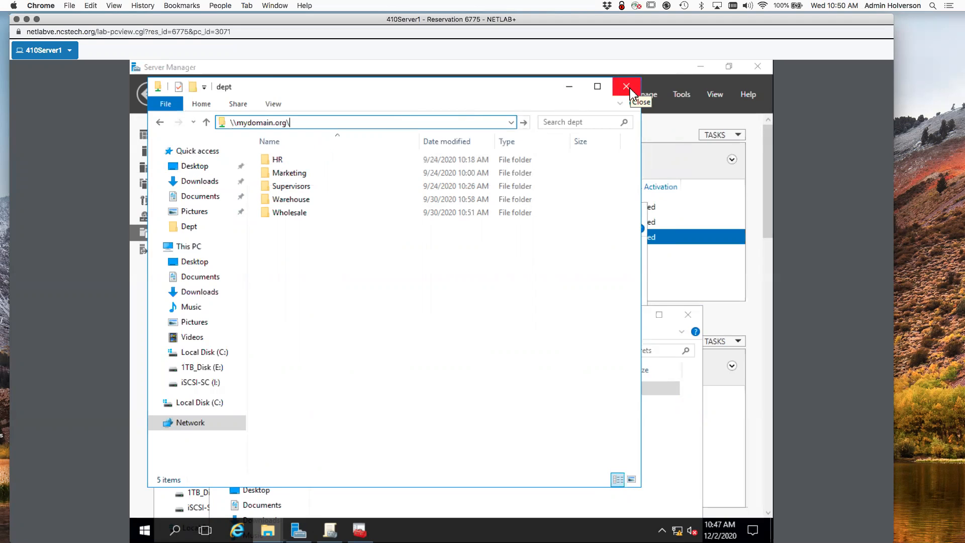
Start Add Roles and Features with Server1.mydomain.org as the destination server.
click(677, 80)
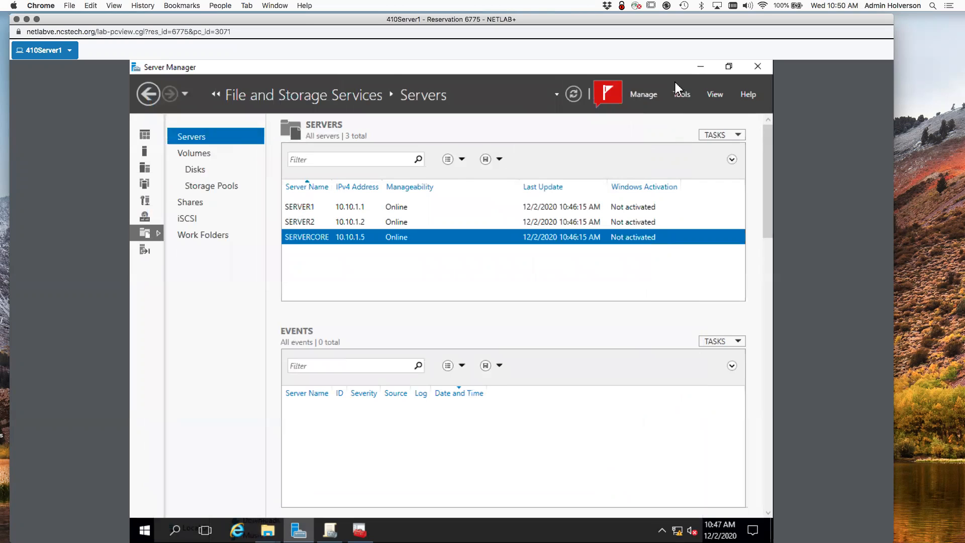
click(653, 95)
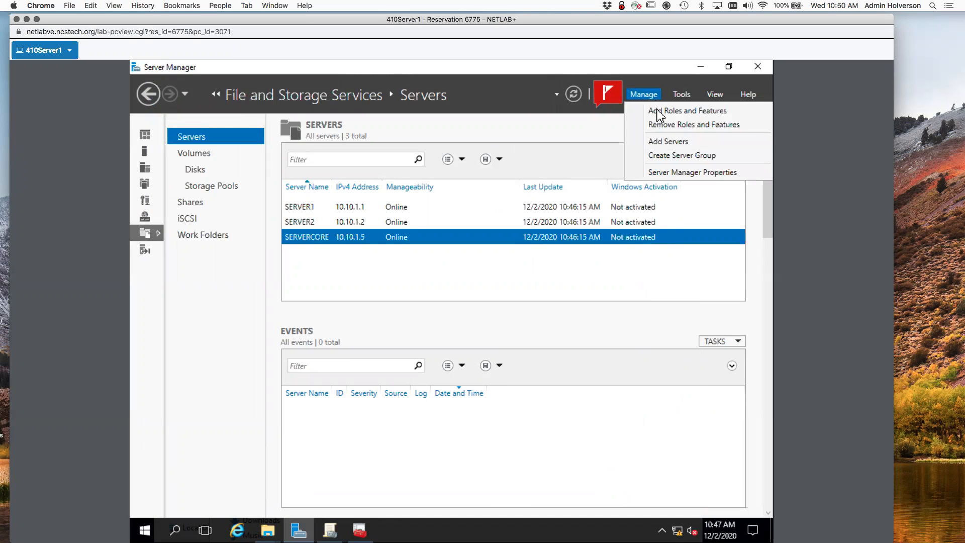
click(660, 111)
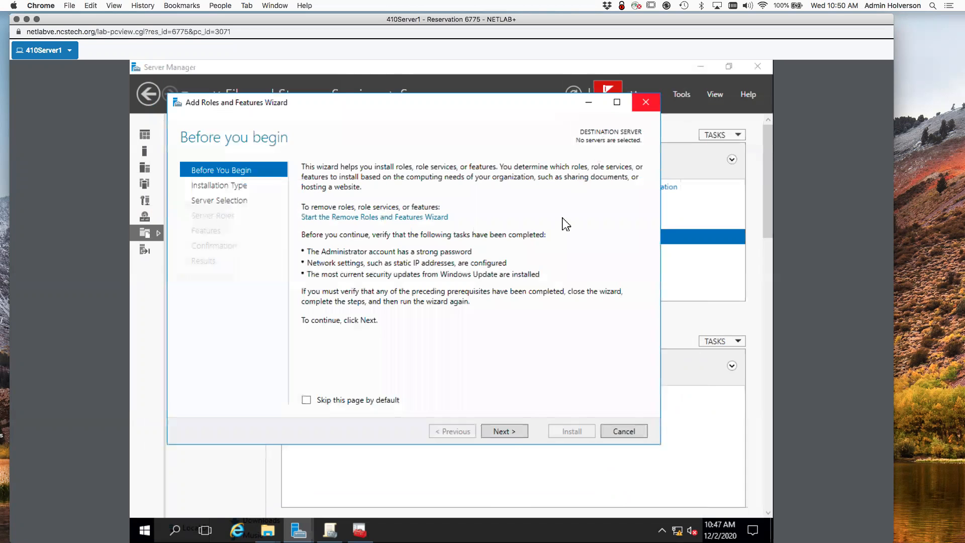
click(513, 432)
click(513, 431)
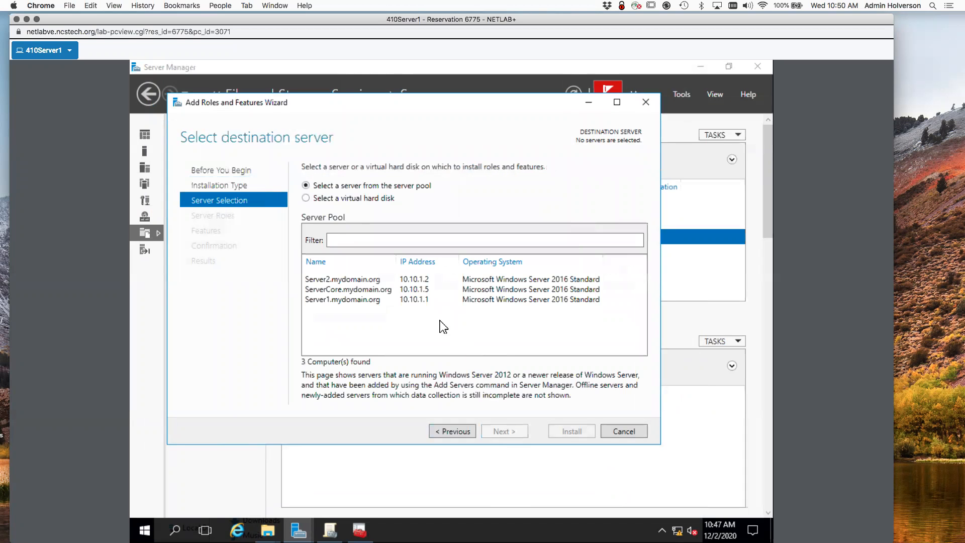
click(350, 299)
click(513, 433)
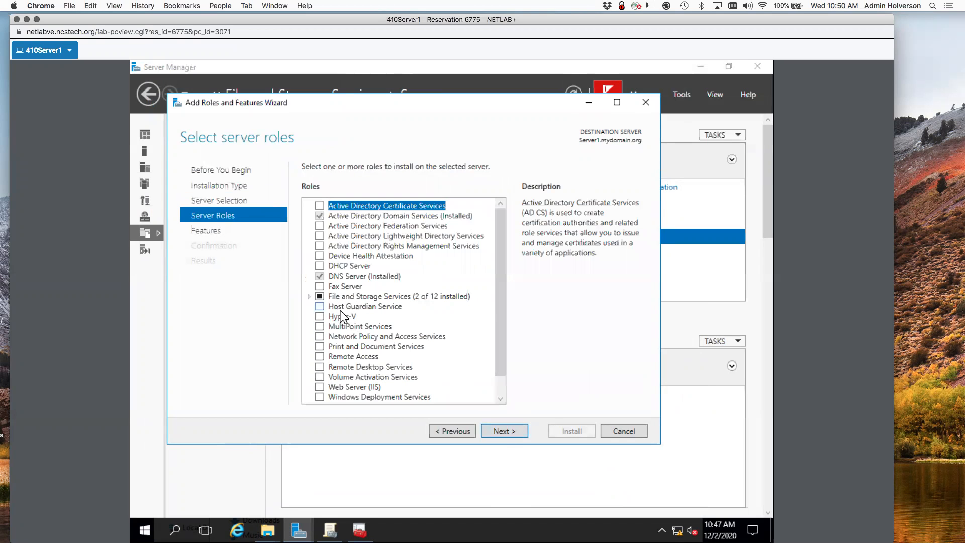
Expand File and Storage Services and File and iSCSI Services to reveal DFS Namespaces.
click(309, 296)
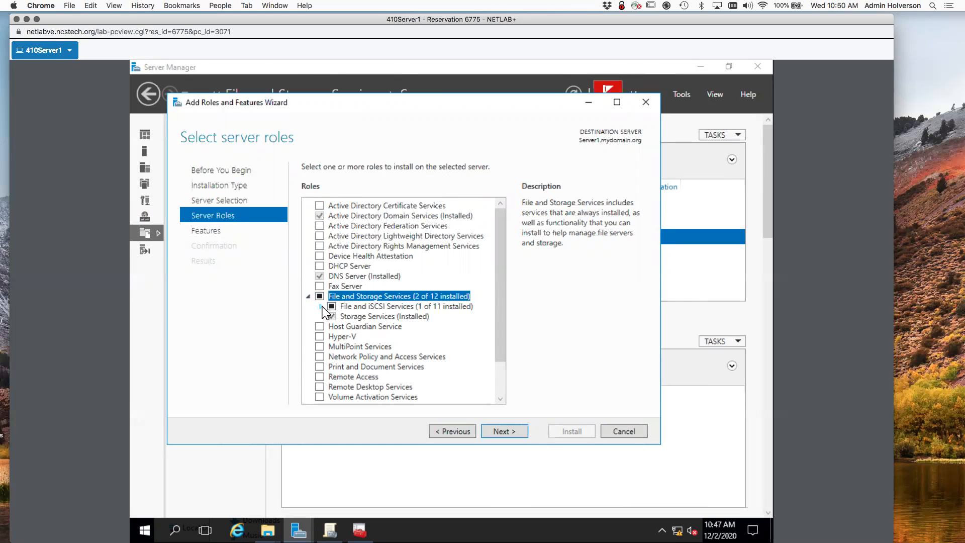
click(308, 296)
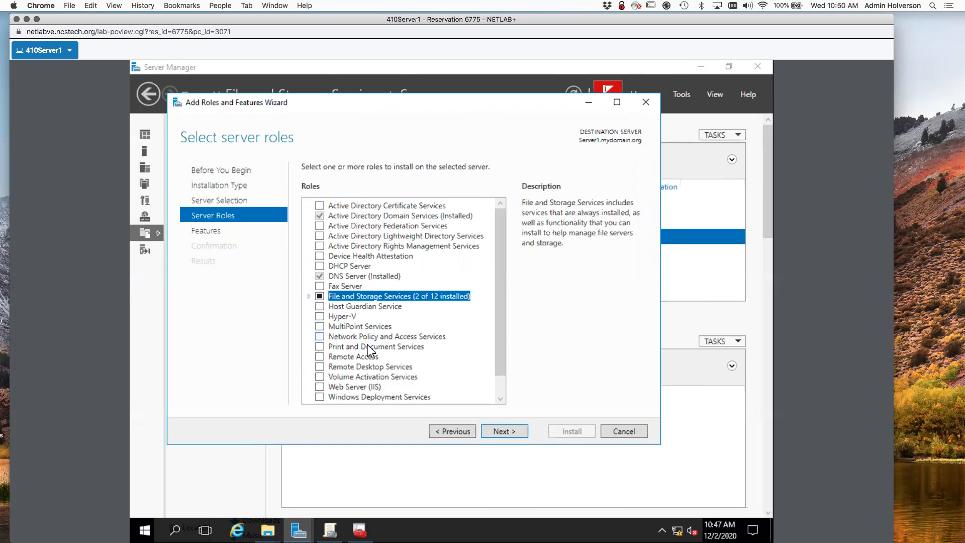
scroll(365, 373, down, 1)
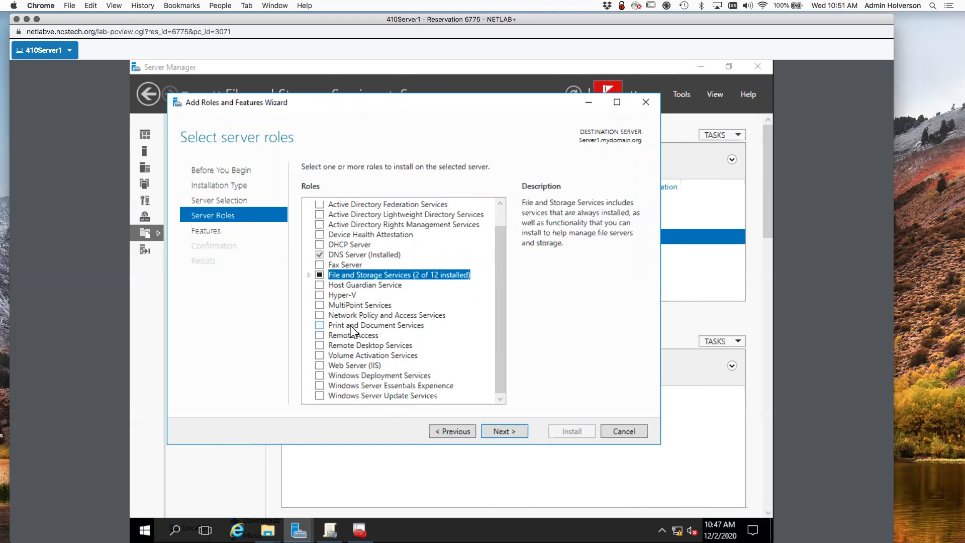
scroll(352, 331, up, 1)
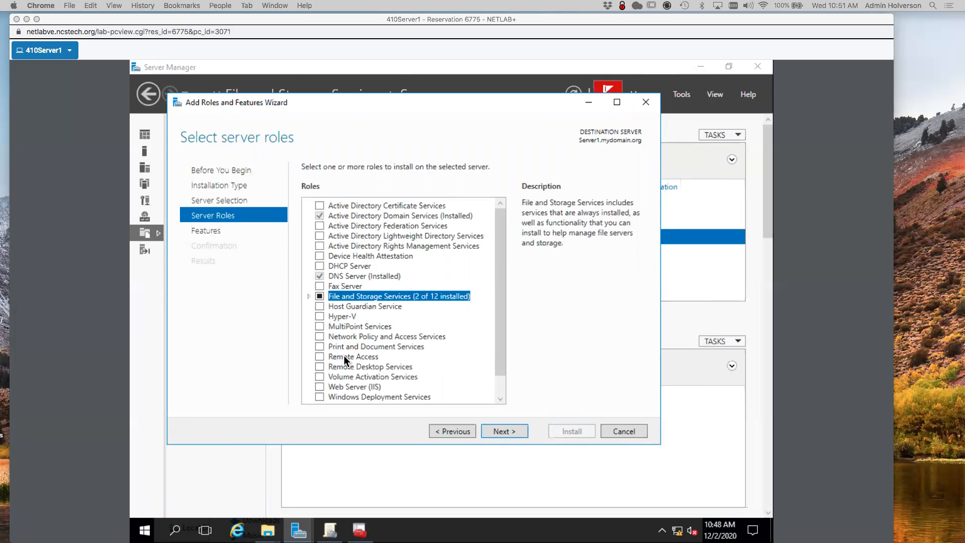
click(311, 301)
click(309, 297)
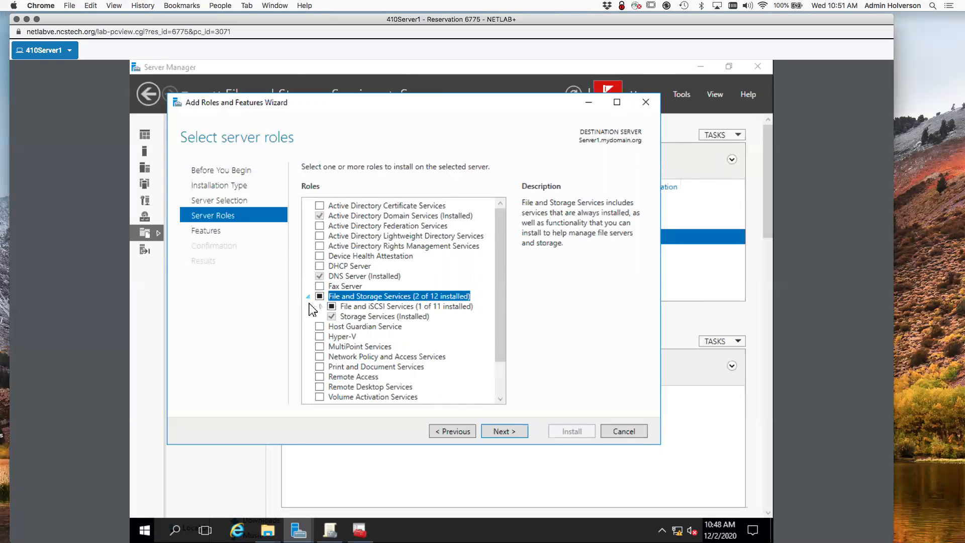
click(320, 306)
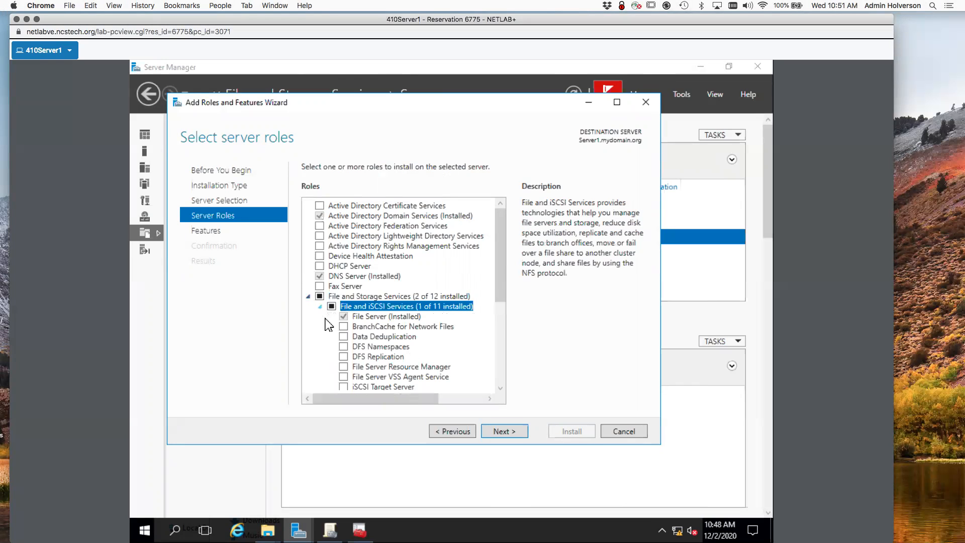
Install DFS Namespaces with DFS Management Tools, allowing automatic restarts of the server.
click(343, 347)
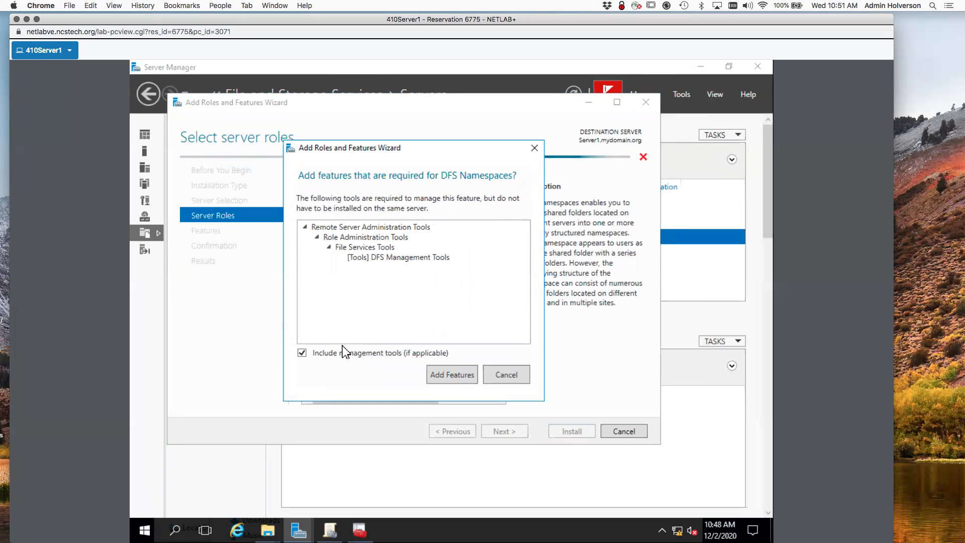
click(453, 376)
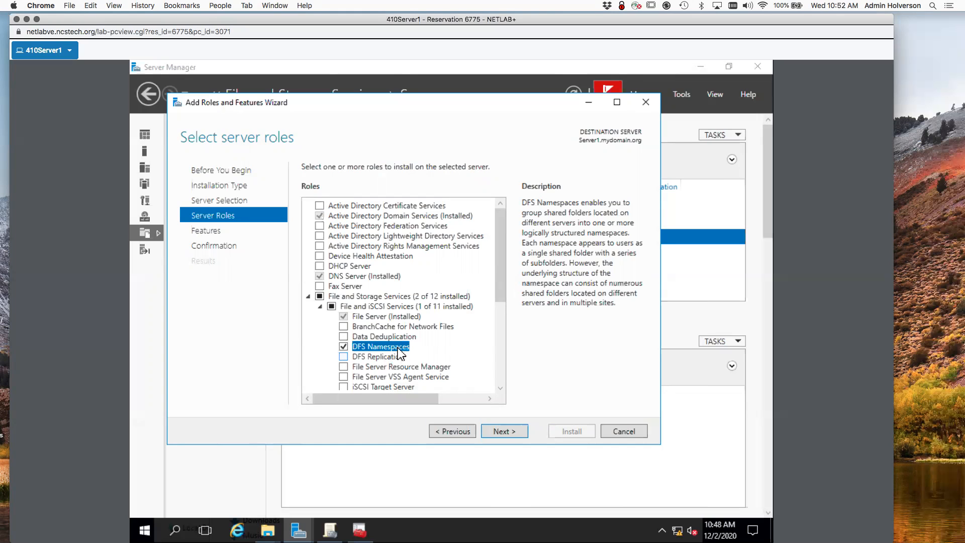
click(506, 435)
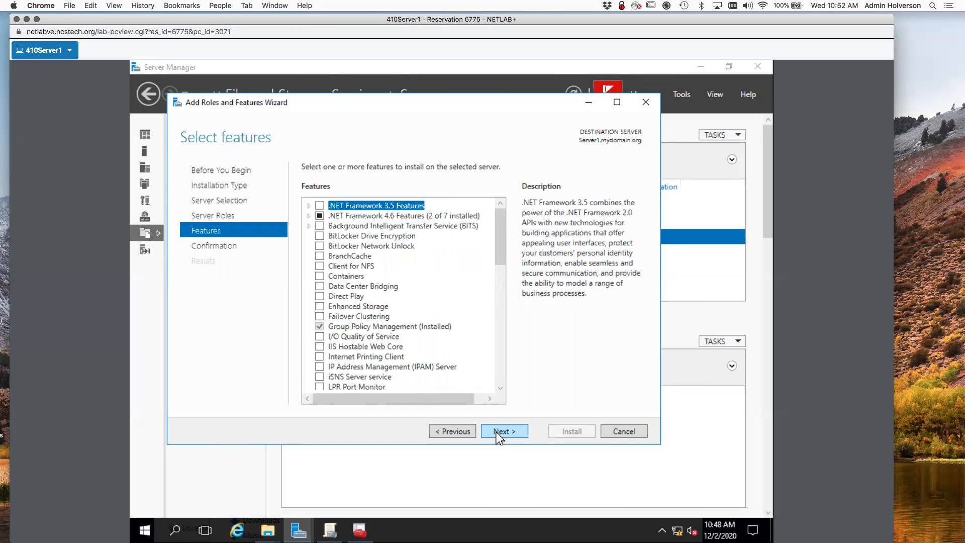
click(507, 434)
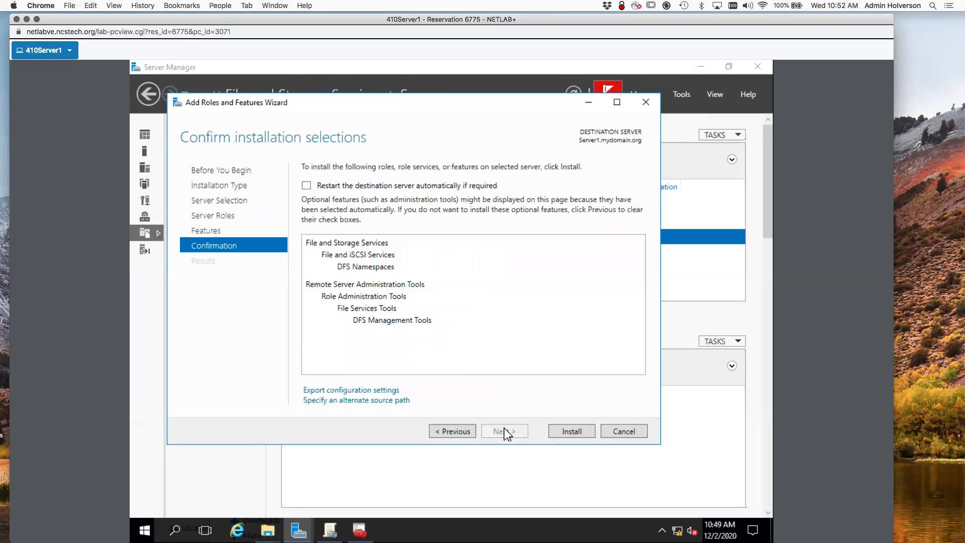
click(382, 188)
click(493, 339)
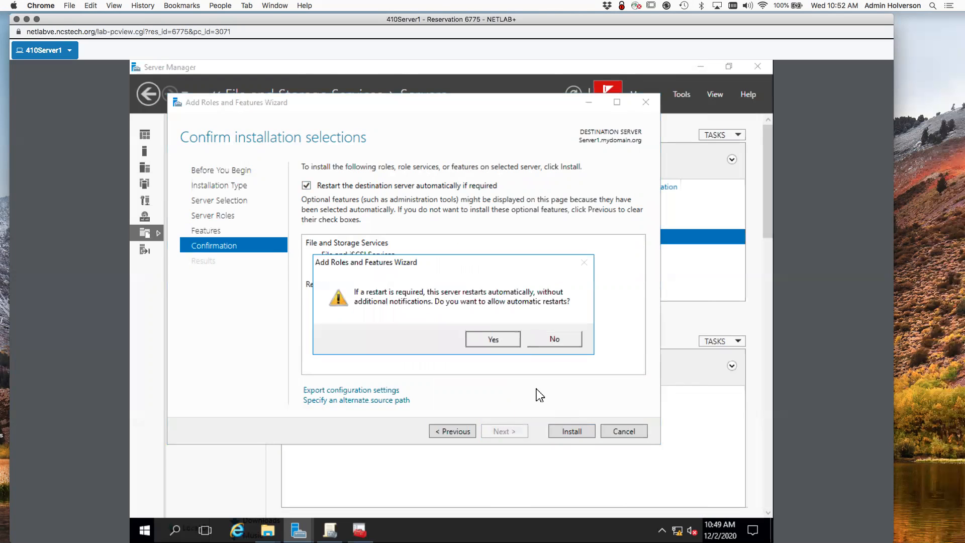
click(572, 432)
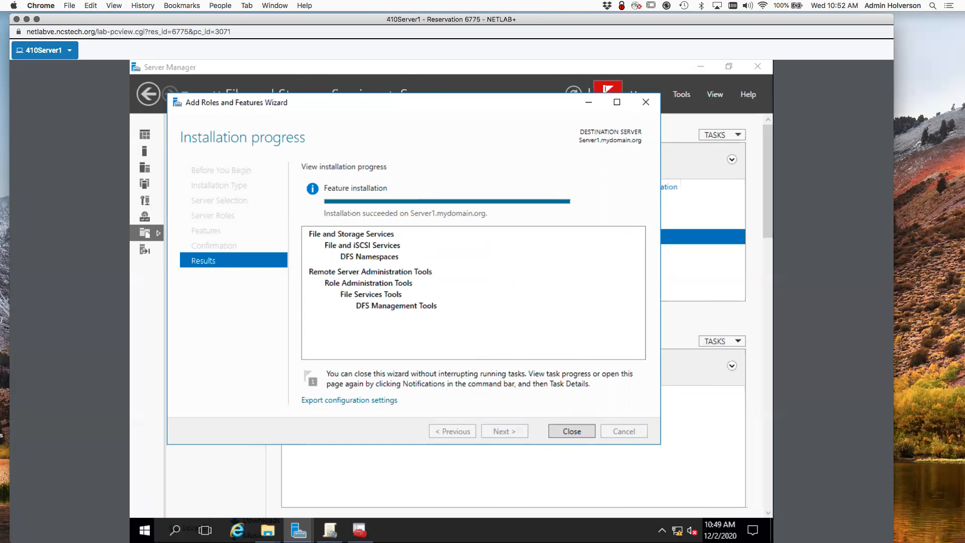
Launch DFS Management and start a New Namespace from the Namespaces node.
click(573, 431)
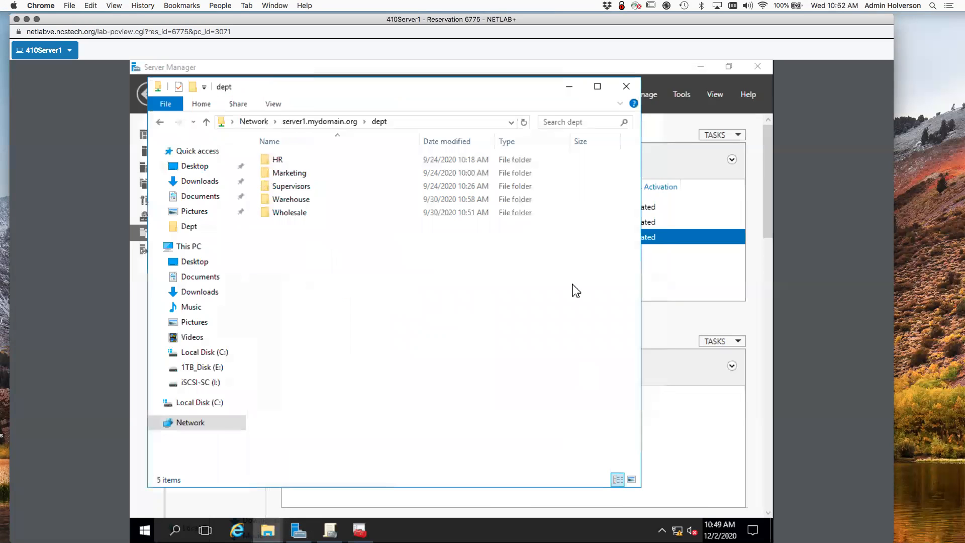
click(687, 93)
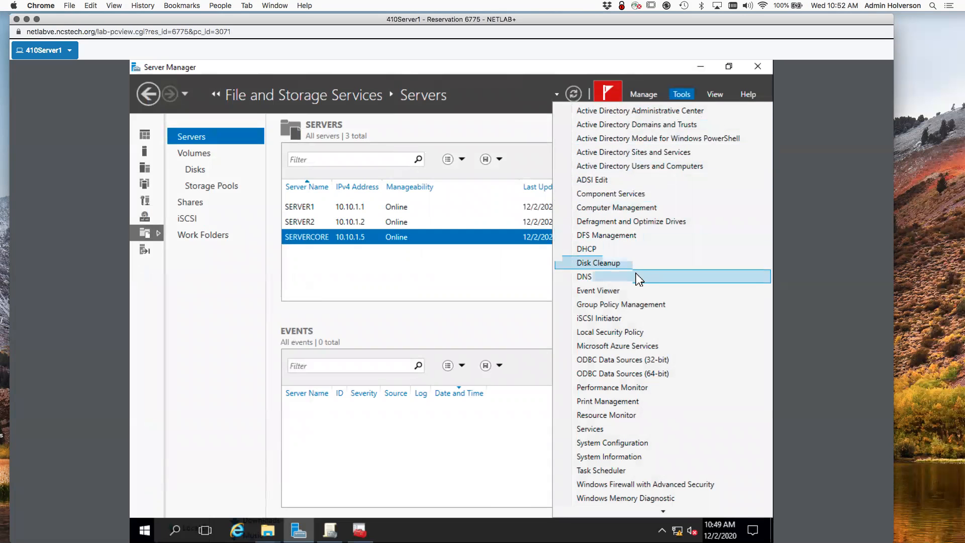
click(627, 236)
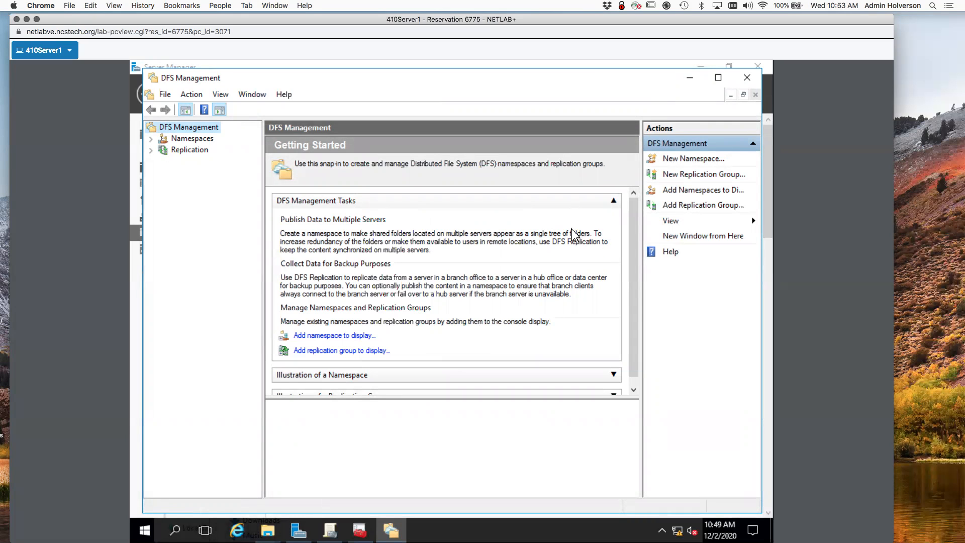
click(199, 142)
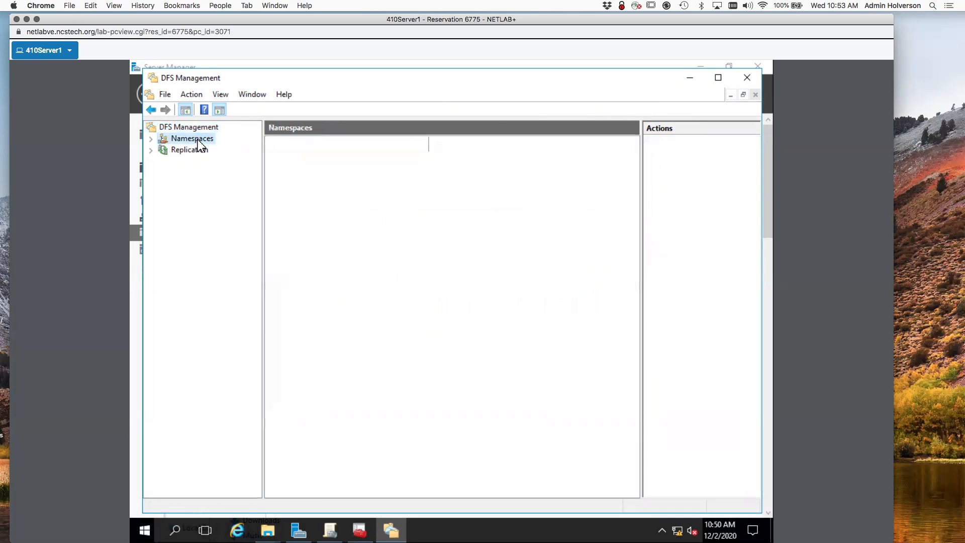
right_click(200, 145)
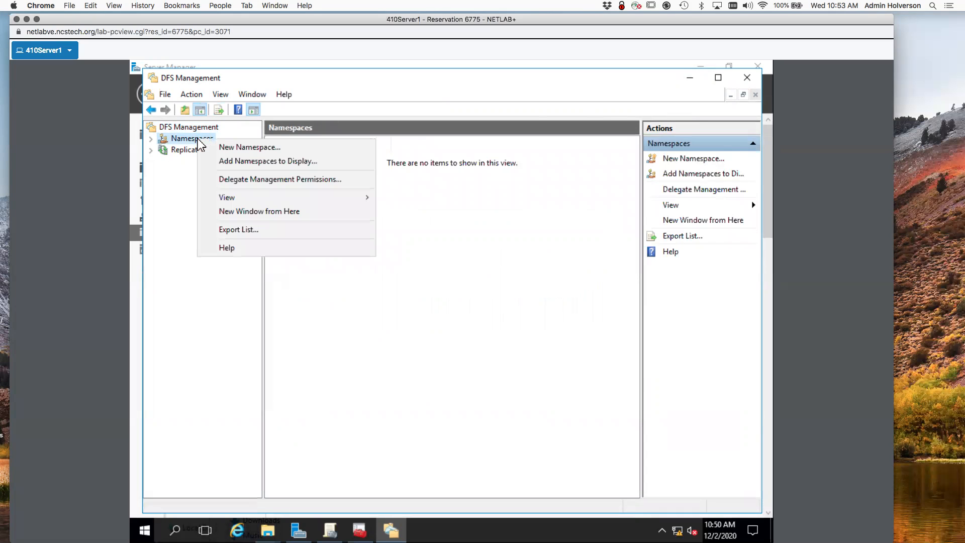
click(268, 147)
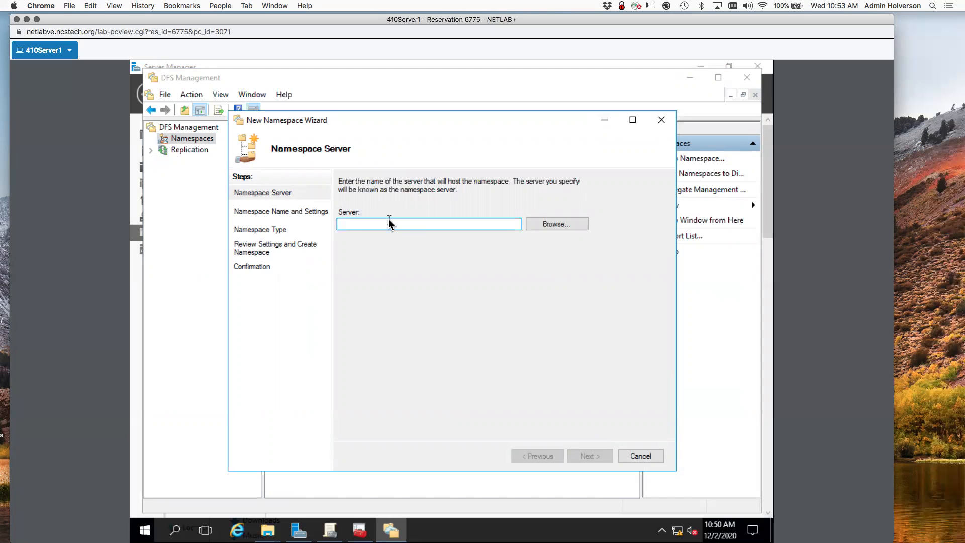
Set server1 as the namespace server, verified through Select Computer, and continue.
text(DFS)
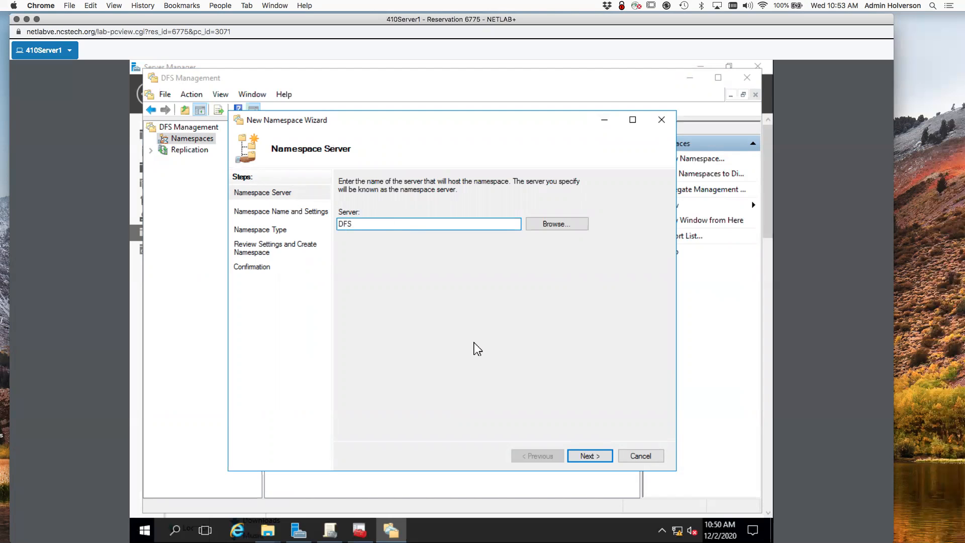
key(BackSpace)
key(BackSpace)
key(BackSpace)
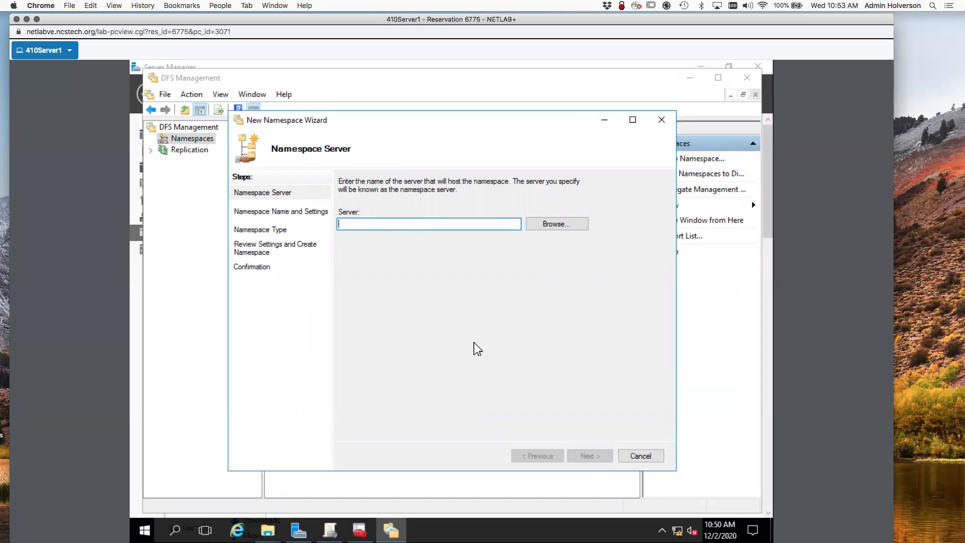
click(556, 225)
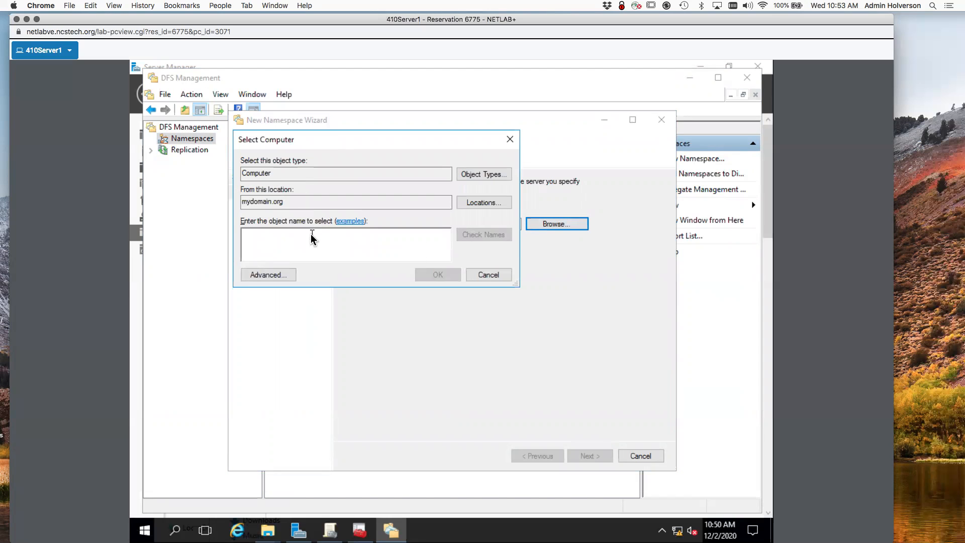
text(server1)
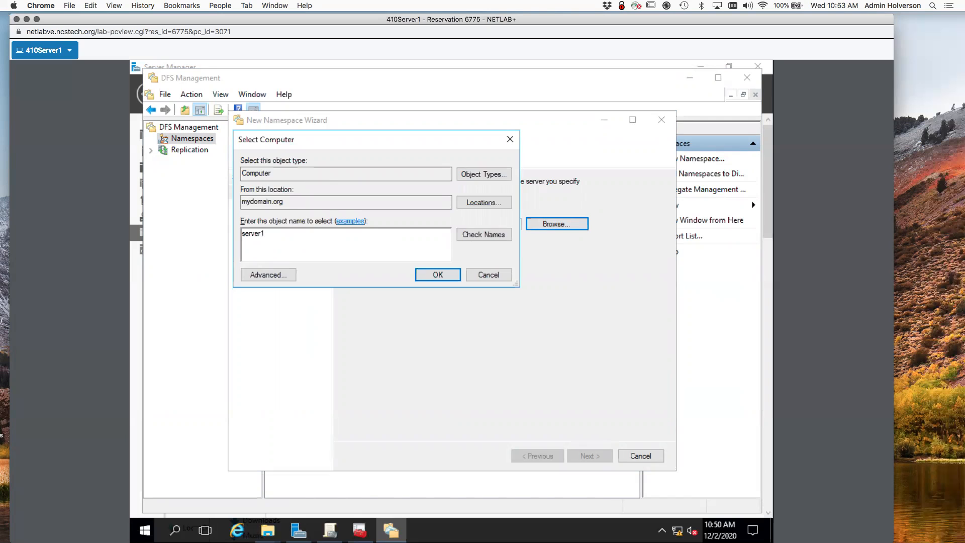
key(Return)
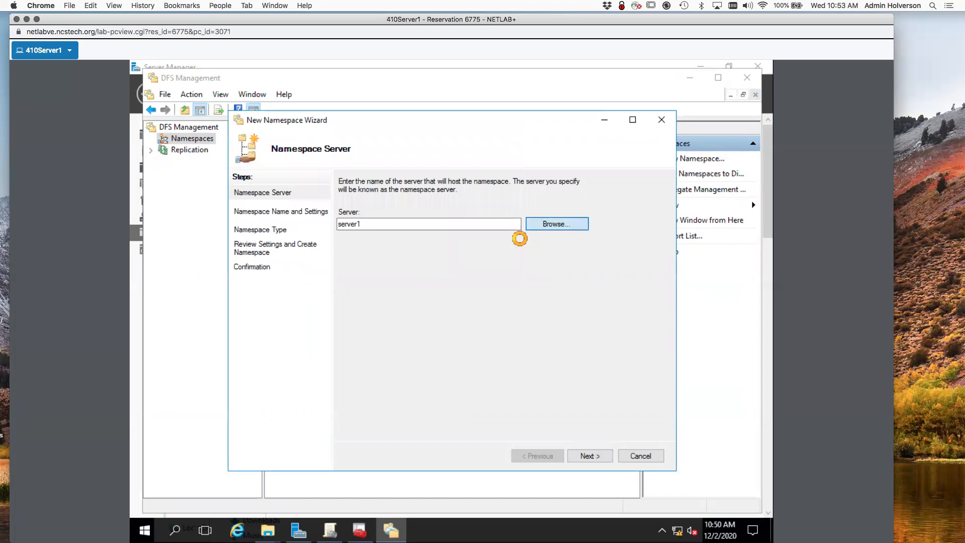
click(519, 238)
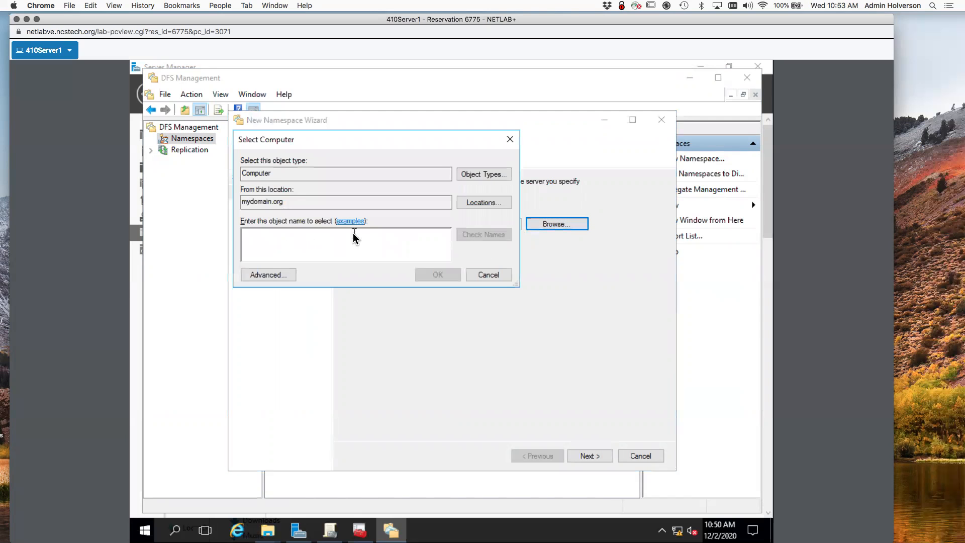
text(server1)
click(473, 243)
click(441, 275)
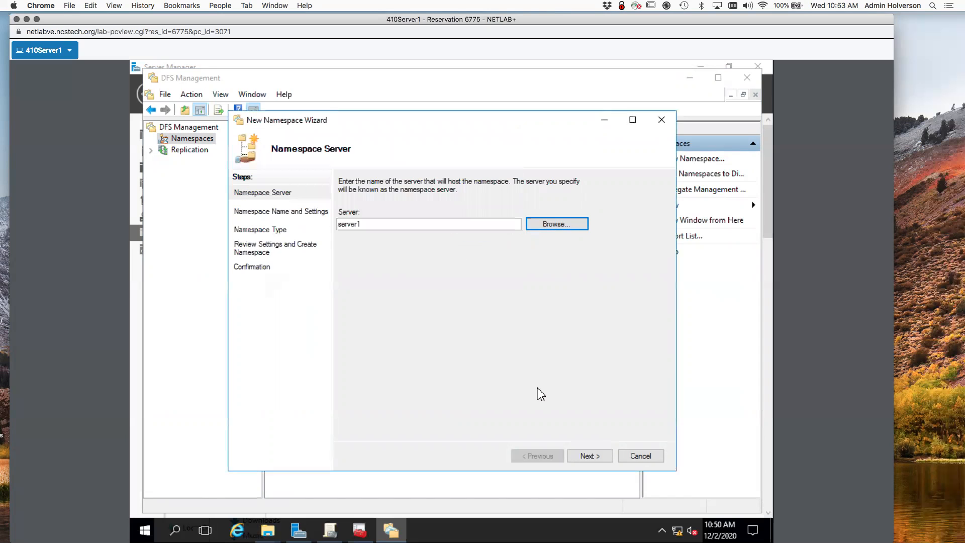
click(589, 457)
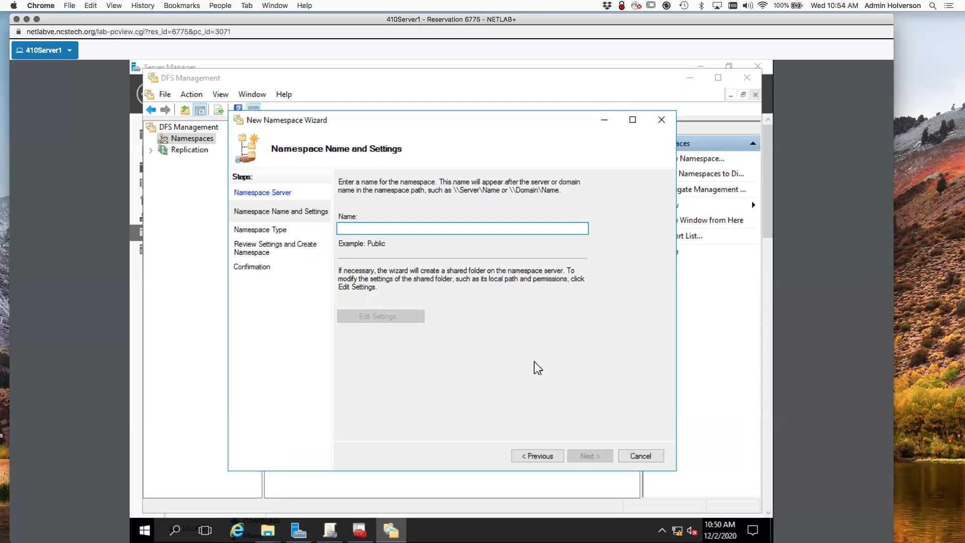
Name the namespace 'shares' and continue to the namespace type.
text(shares)
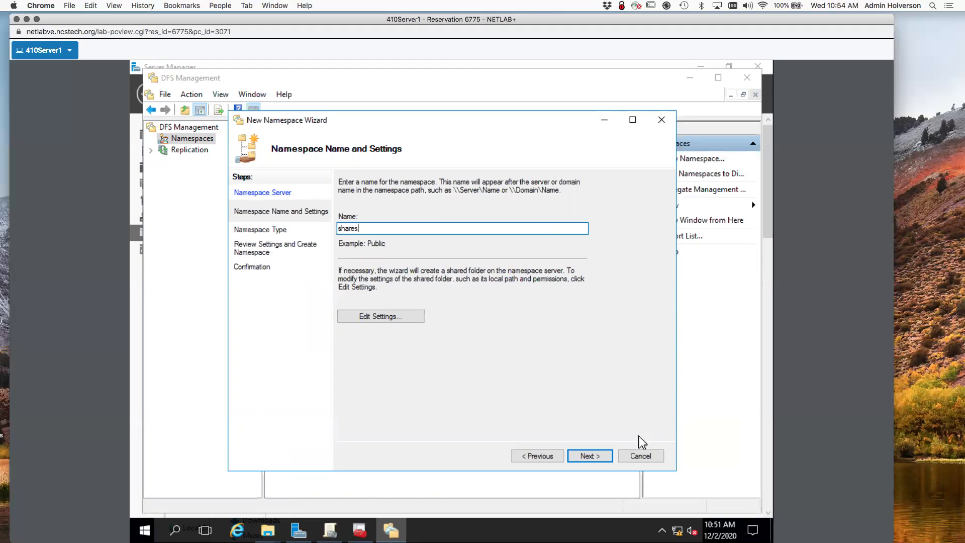
click(602, 459)
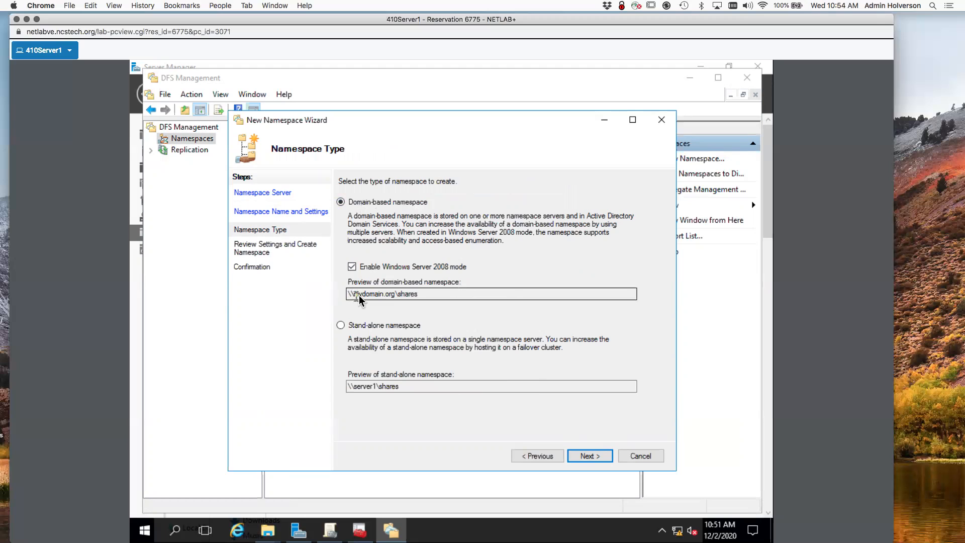
drag(433, 296, 343, 298)
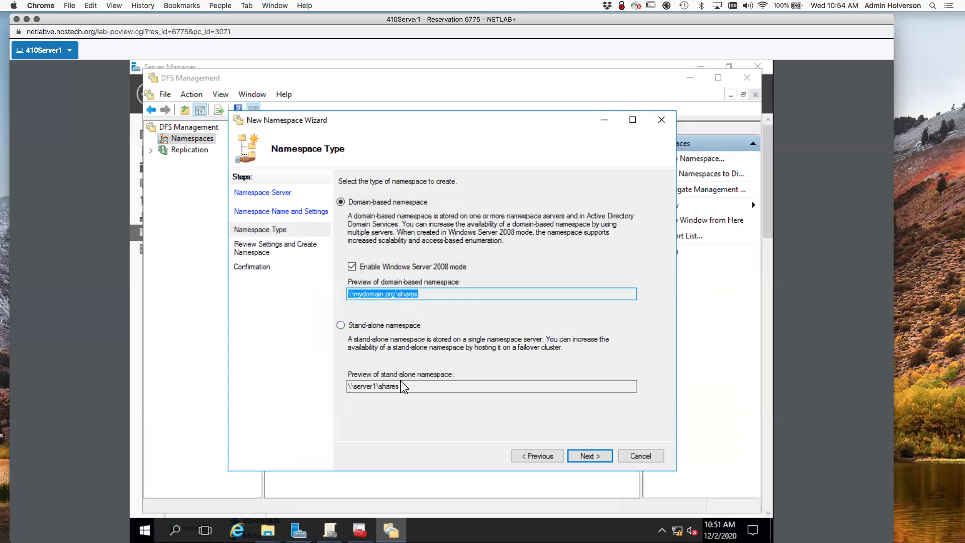
drag(376, 389, 355, 386)
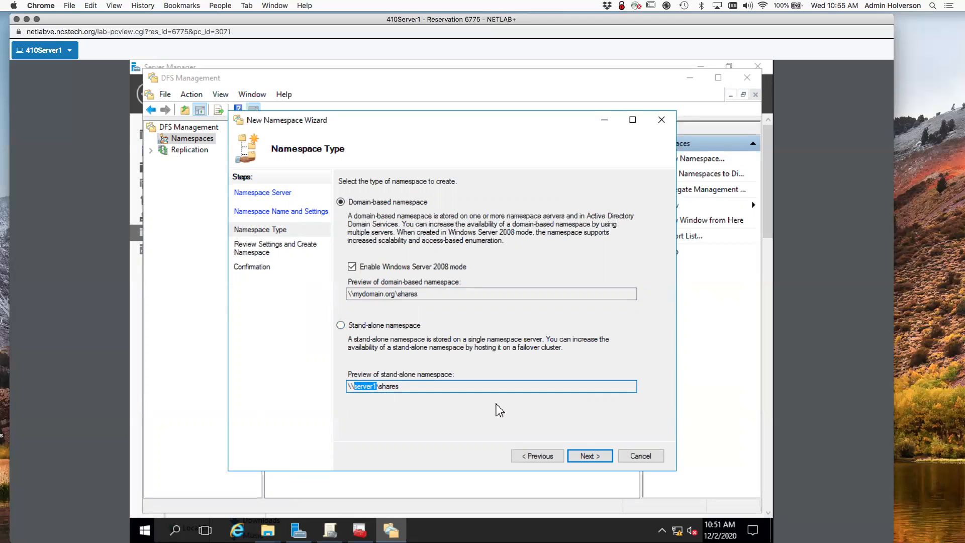
click(447, 390)
drag(398, 388, 346, 389)
click(356, 388)
drag(349, 388, 378, 391)
click(416, 294)
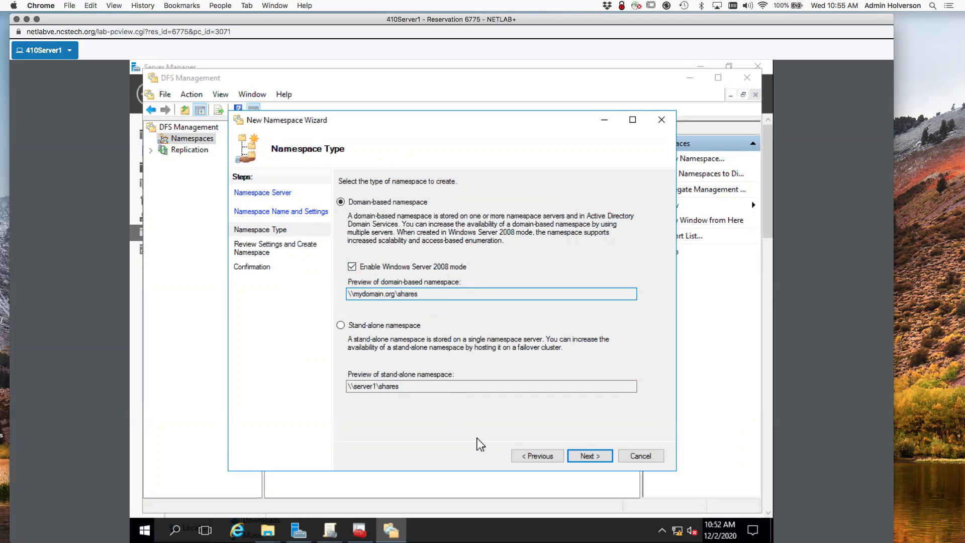
Finish the wizard to create the domain-based \\mydomain.org\shares namespace.
click(589, 456)
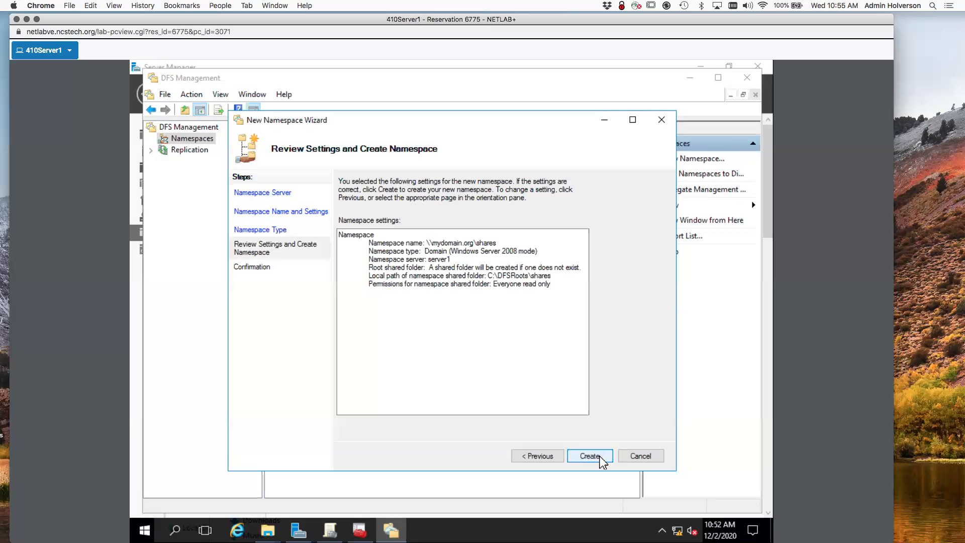
click(599, 459)
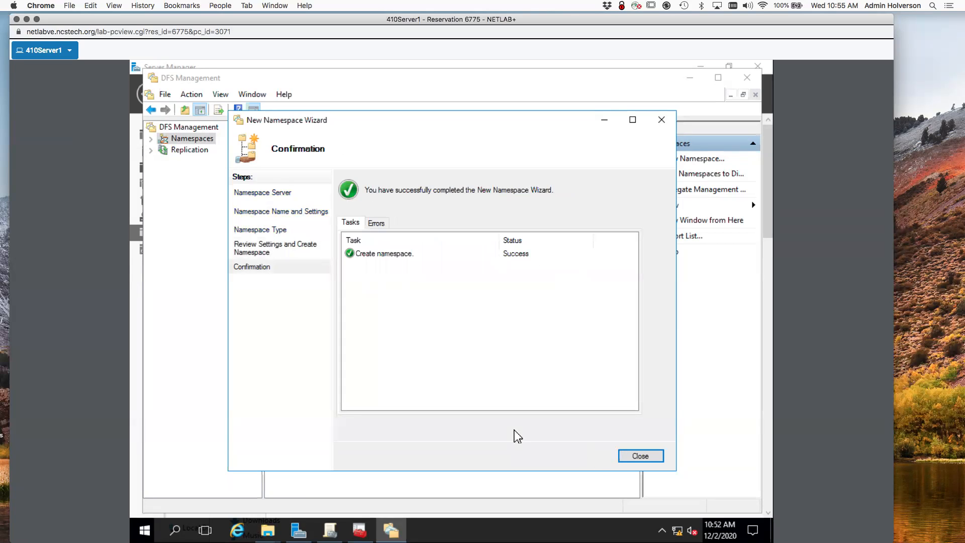
click(640, 456)
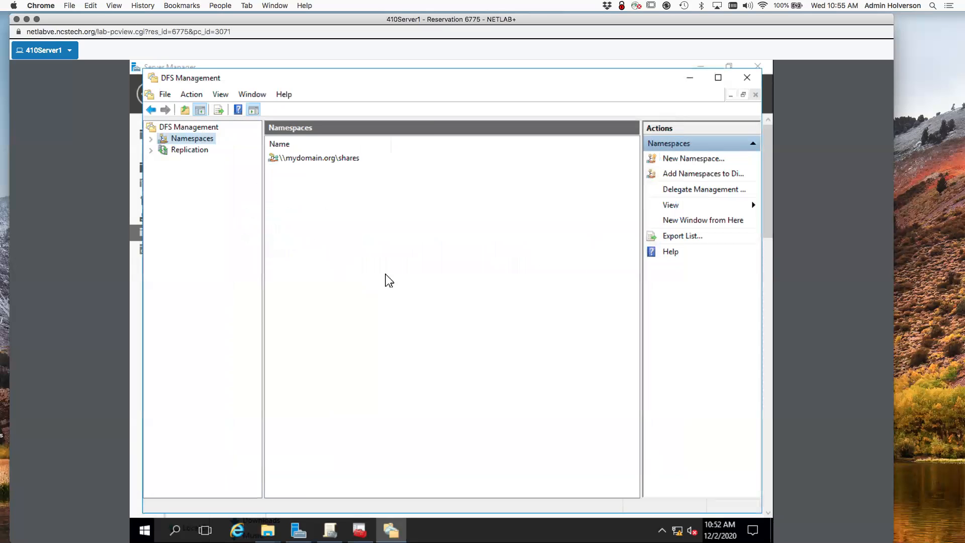
Open the shares namespace and confirm \\SERVER1\shares hosts it, with no folders yet.
double_click(321, 162)
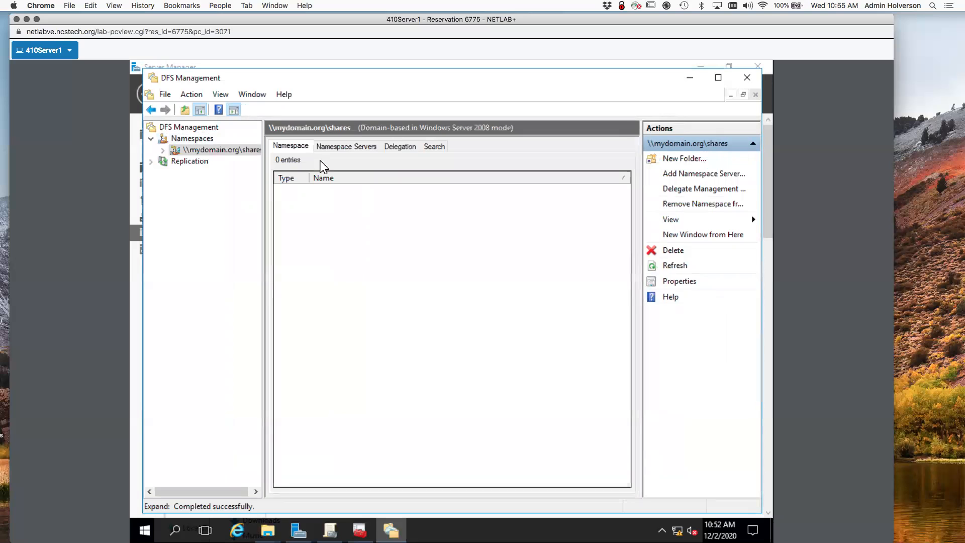
click(175, 151)
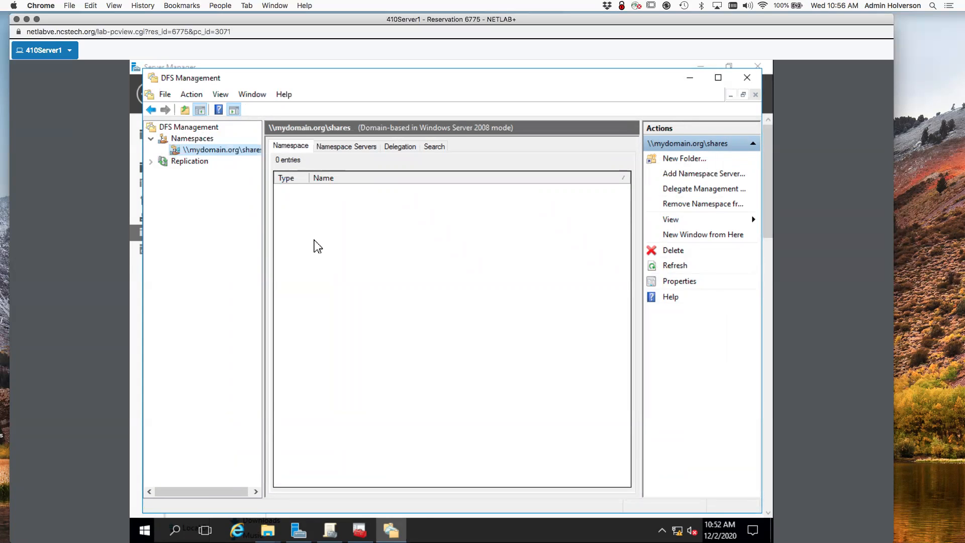
click(348, 153)
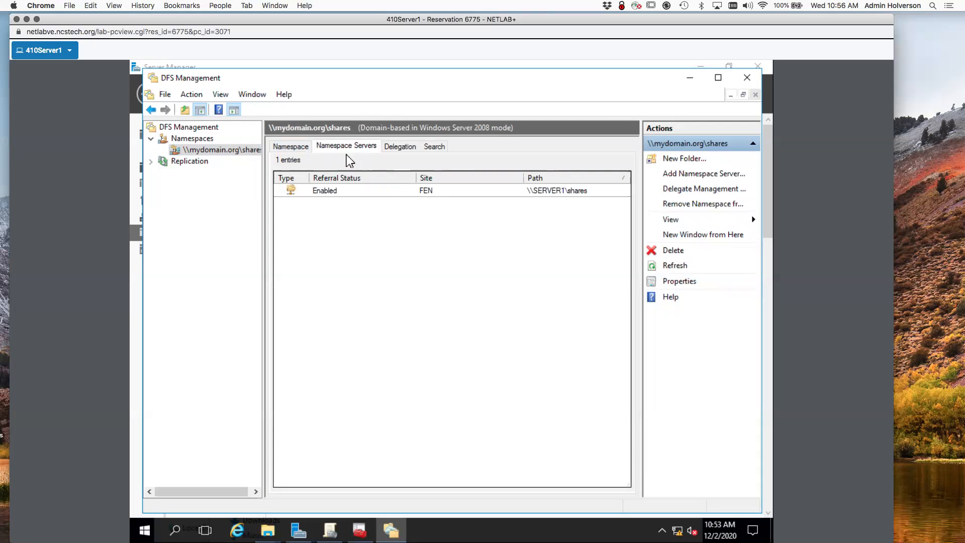
click(302, 148)
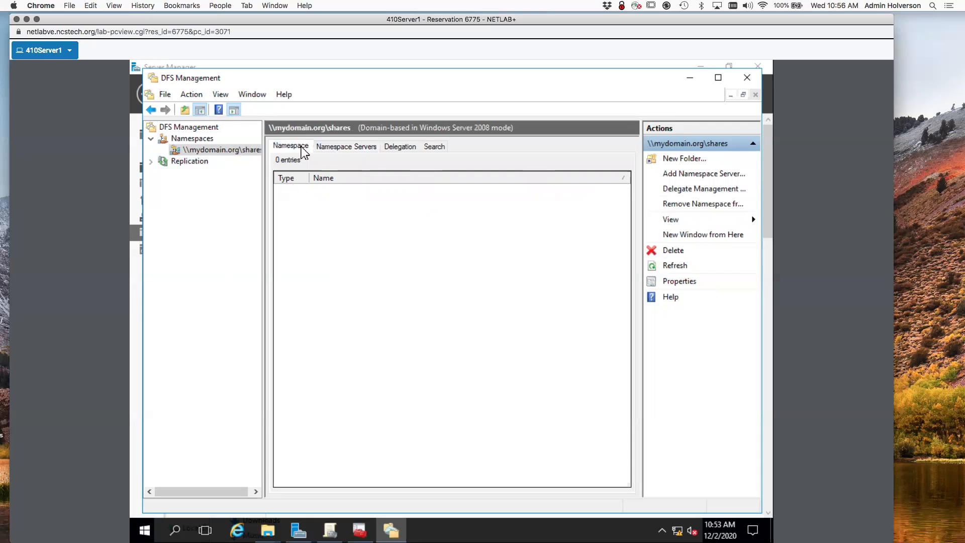
right_click(322, 230)
click(674, 176)
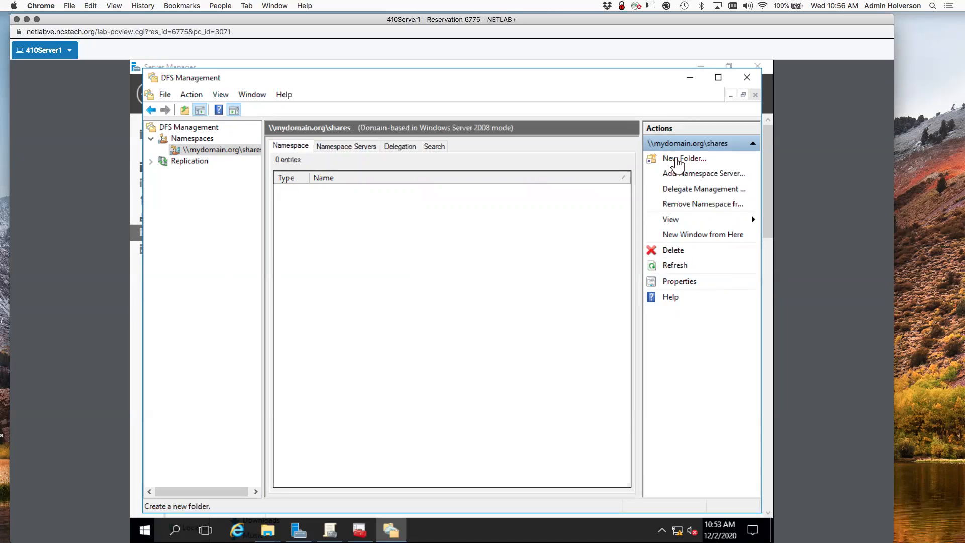
Create a namespace folder named Departments under \\mydomain.org\shares, without any folder targets.
click(678, 160)
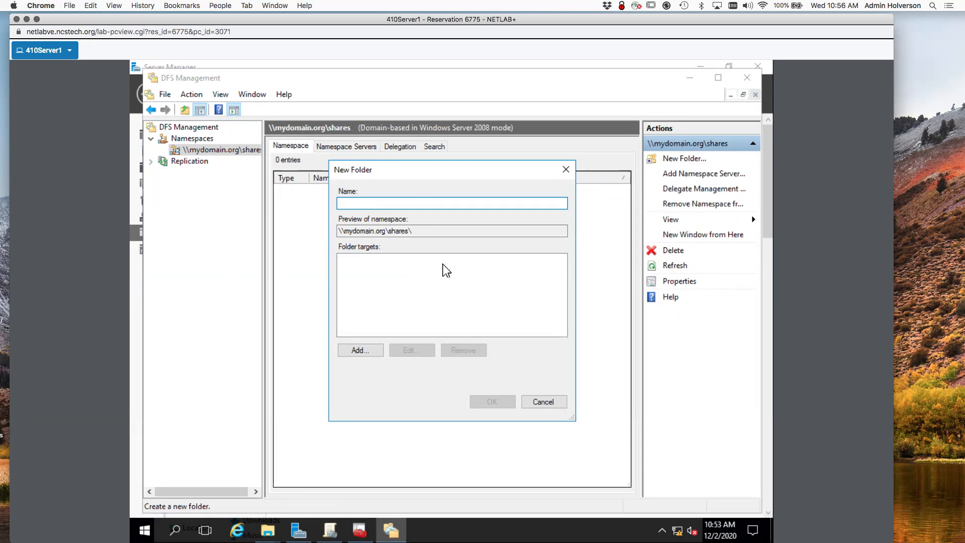
text(Departments)
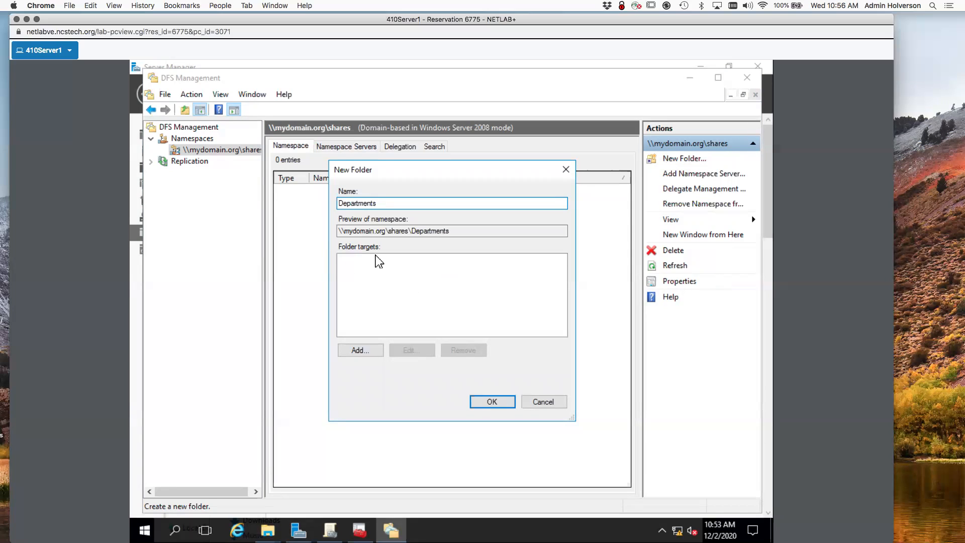
click(505, 402)
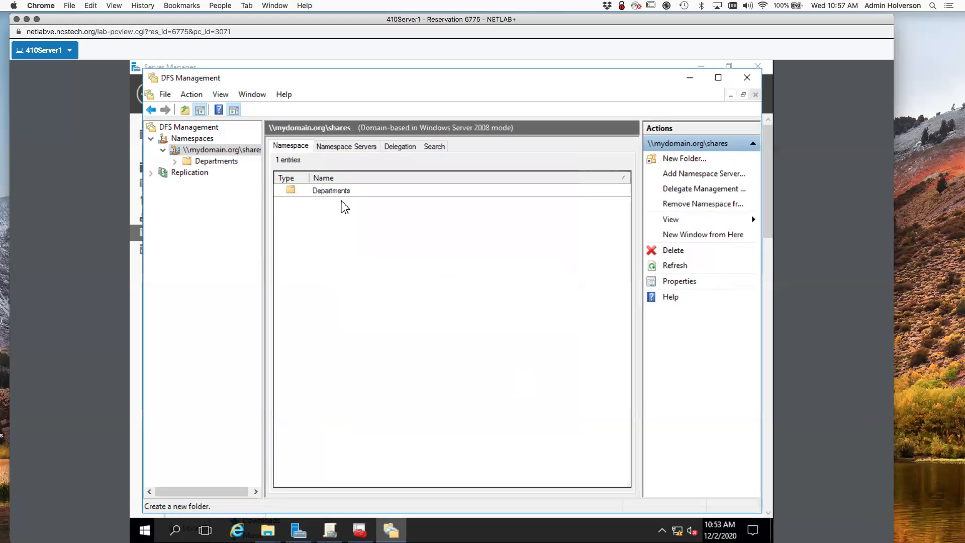
Check the open File Explorer windows, then bring up the Departments folder's context menu in DFS Management.
click(268, 530)
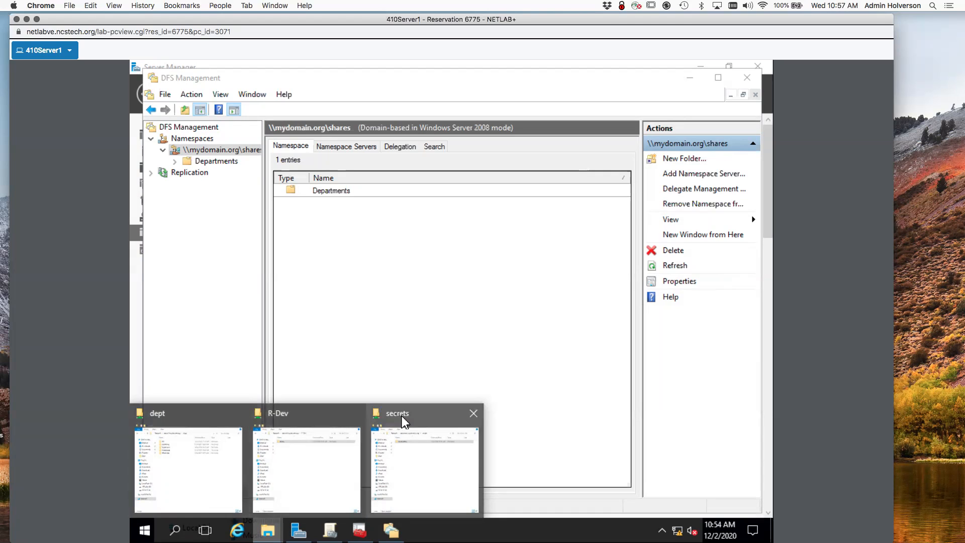
click(345, 316)
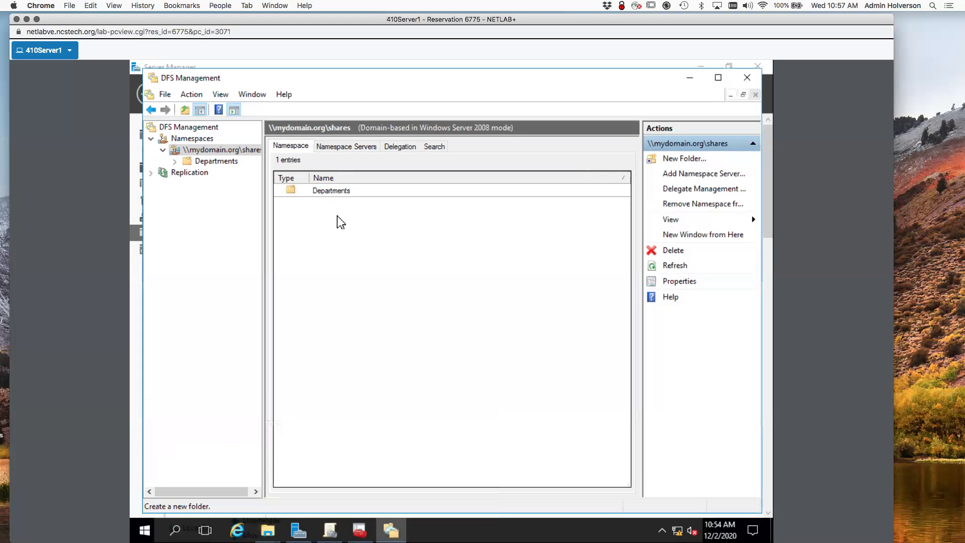
right_click(333, 191)
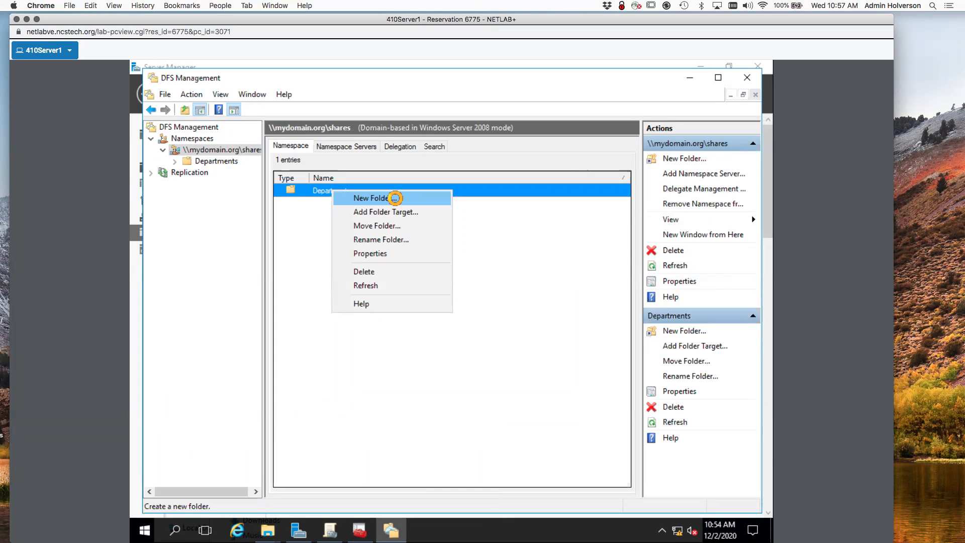
Start a new Departments subfolder named BusDept.
click(396, 200)
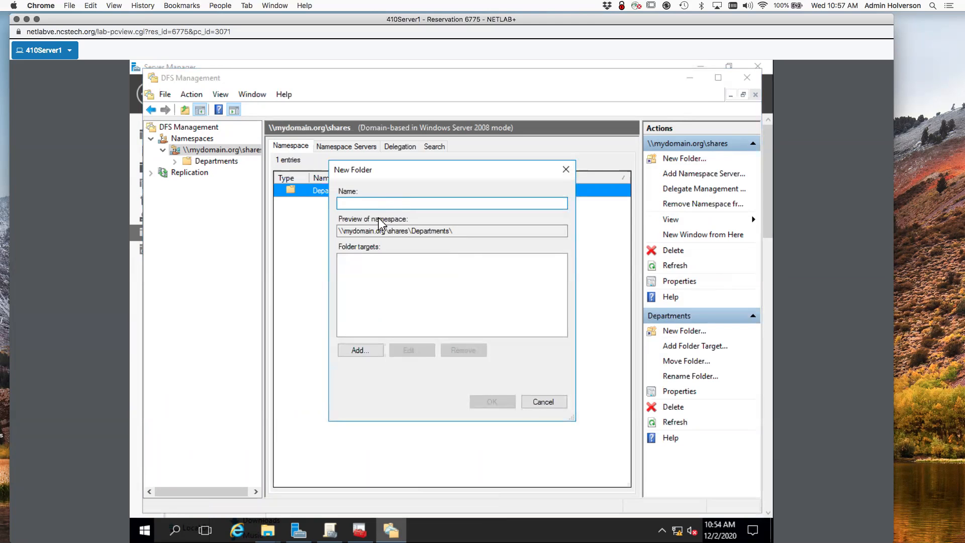
text(D)
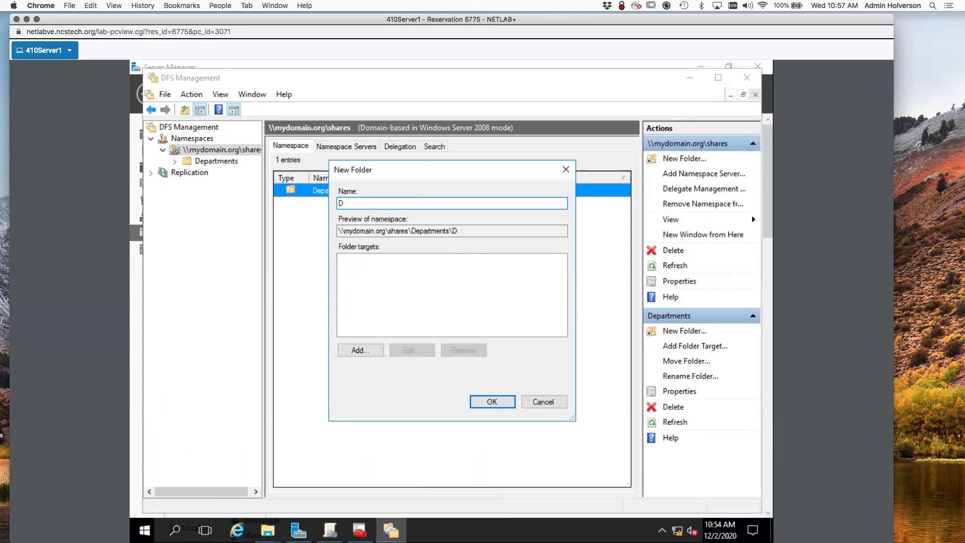
key(BackSpace)
text(BusDept)
Browse the Dept share to Supervisors, then cancel the folder target and select the BusDept name.
click(373, 351)
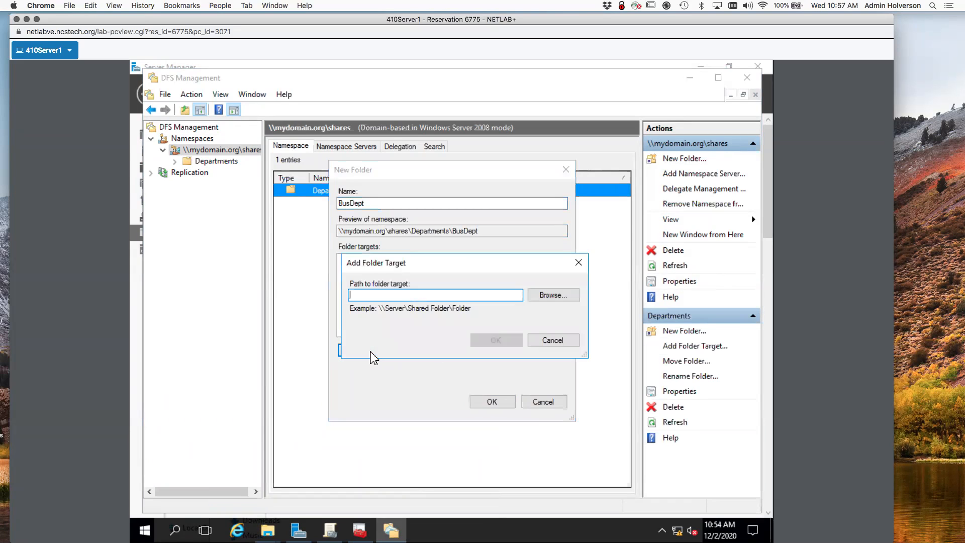
click(548, 299)
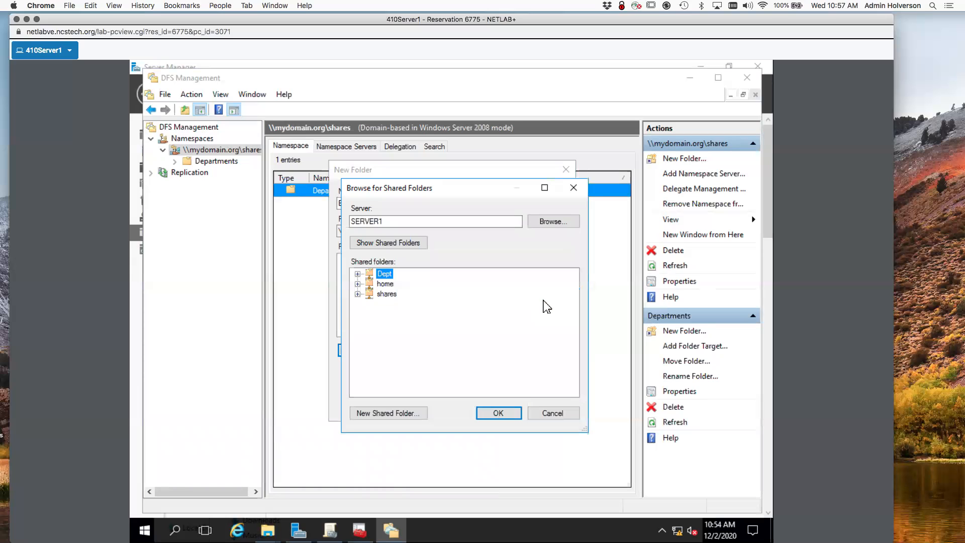
click(358, 274)
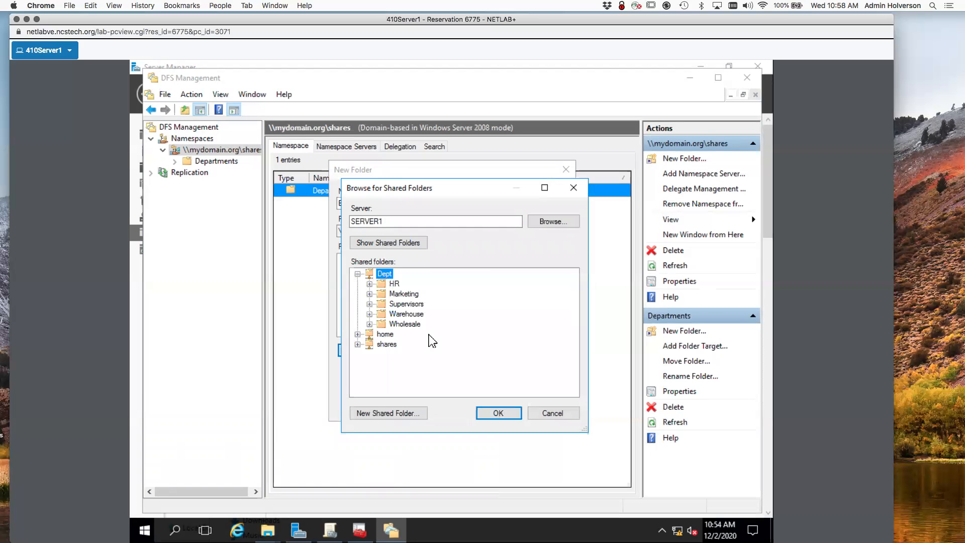
click(406, 303)
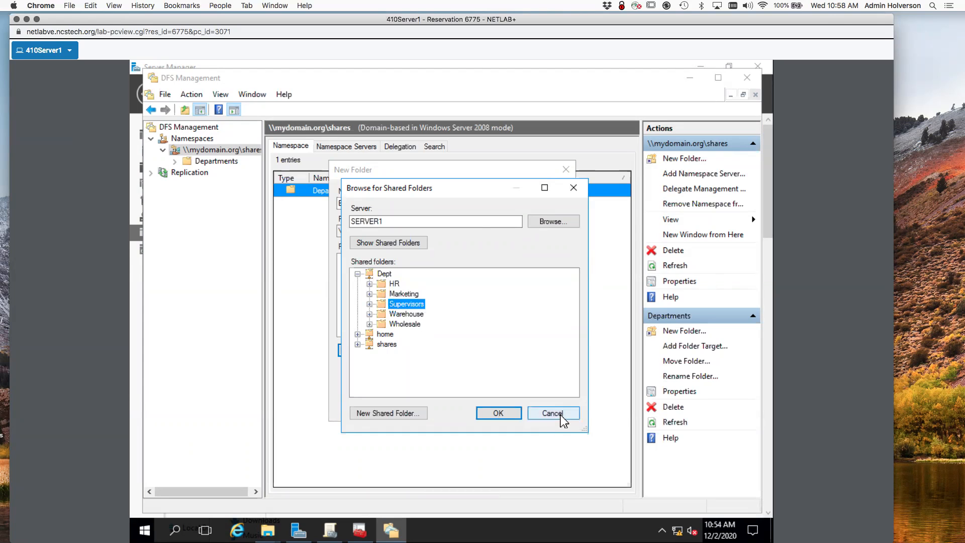
click(556, 415)
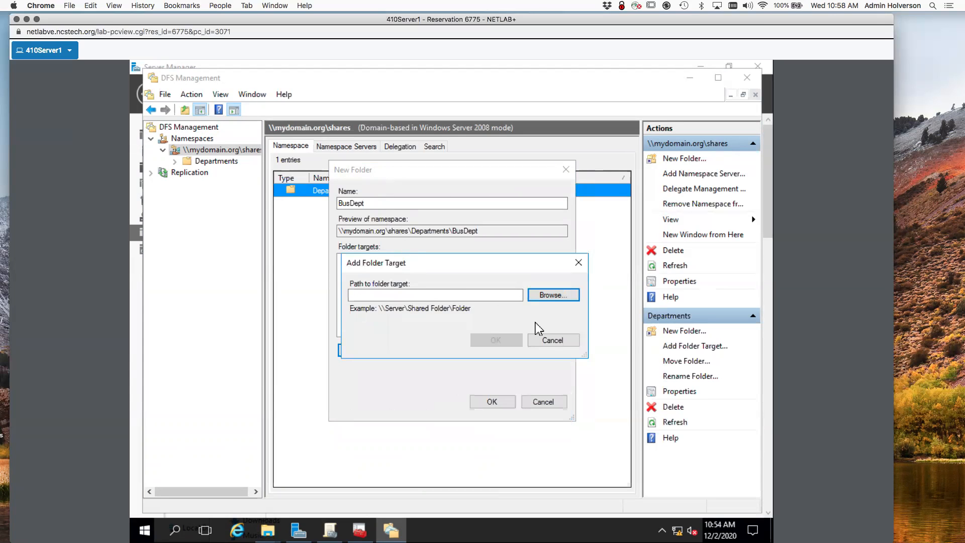
click(555, 340)
drag(371, 203, 325, 199)
Rename the folder to HR, target it at \\SERVER1\Dept\HR, and expand Departments.
text(HR)
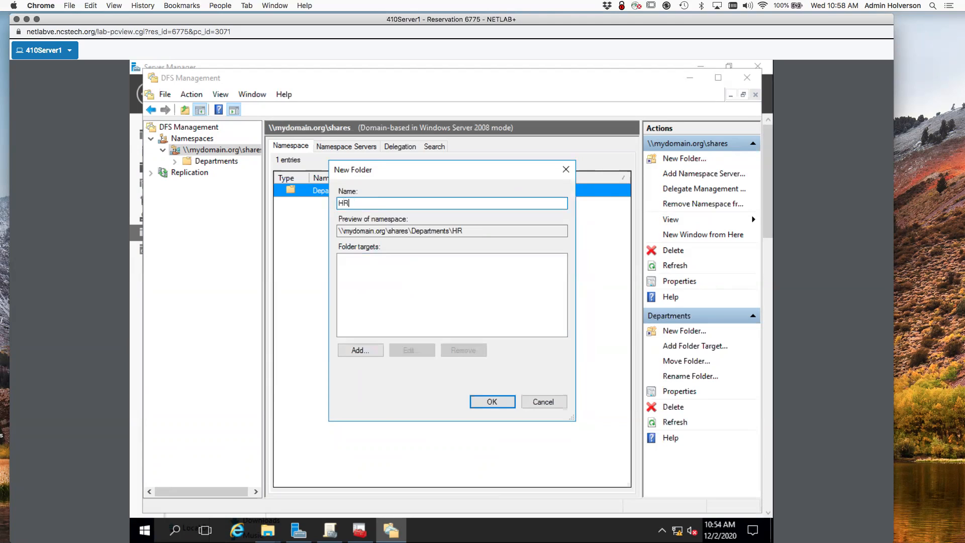
click(366, 352)
click(542, 298)
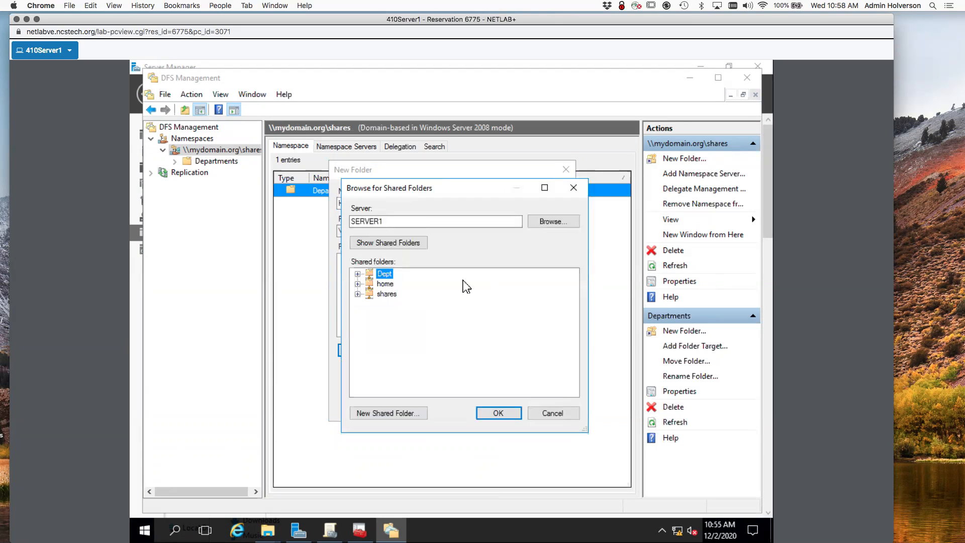
click(357, 274)
click(394, 284)
click(502, 415)
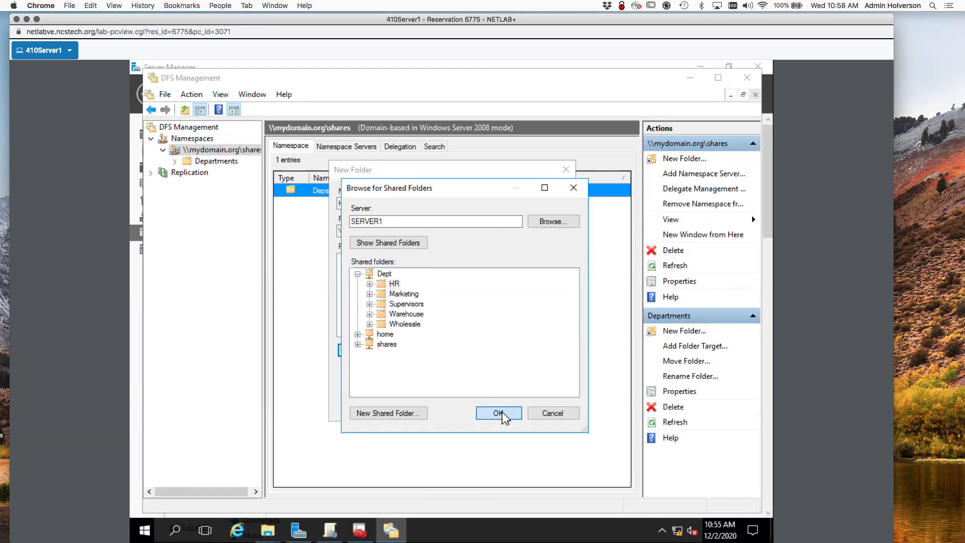
click(498, 347)
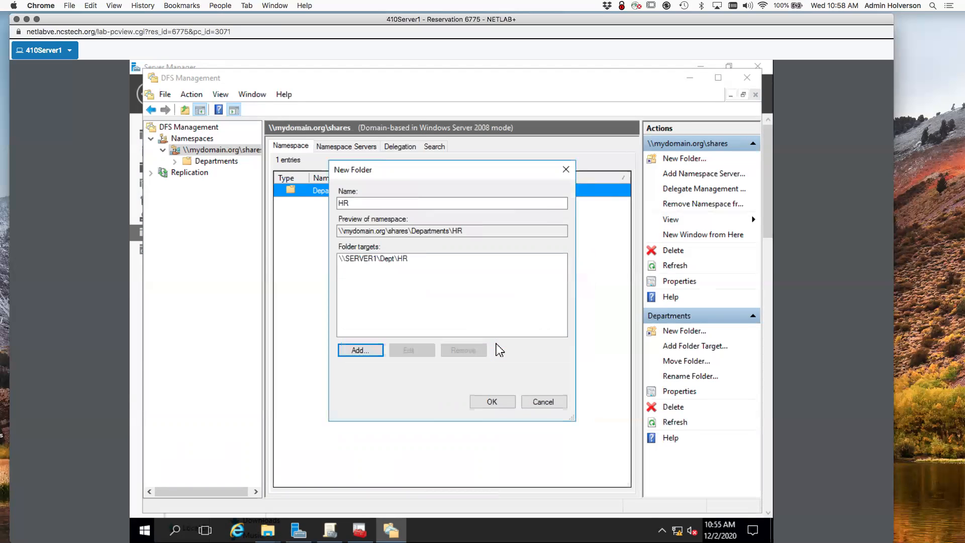
click(493, 403)
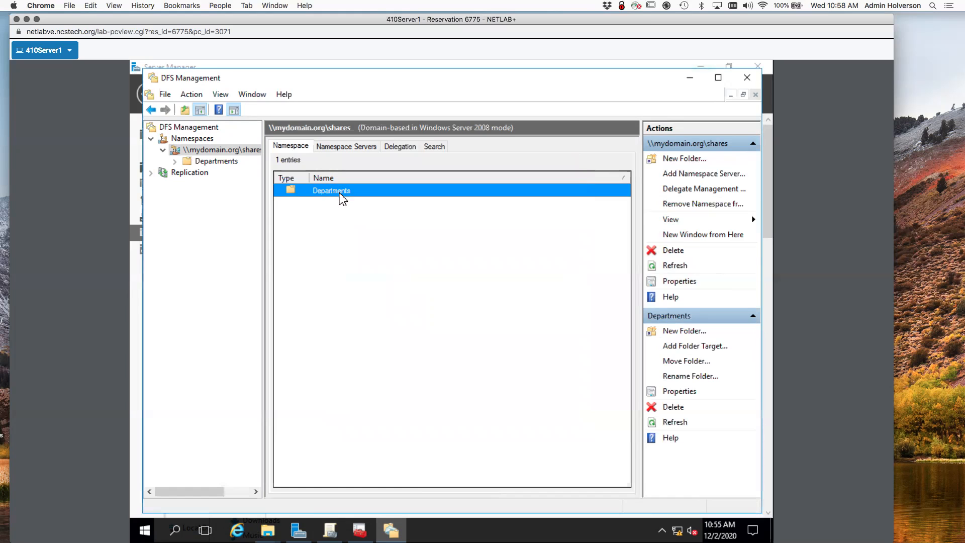
click(175, 160)
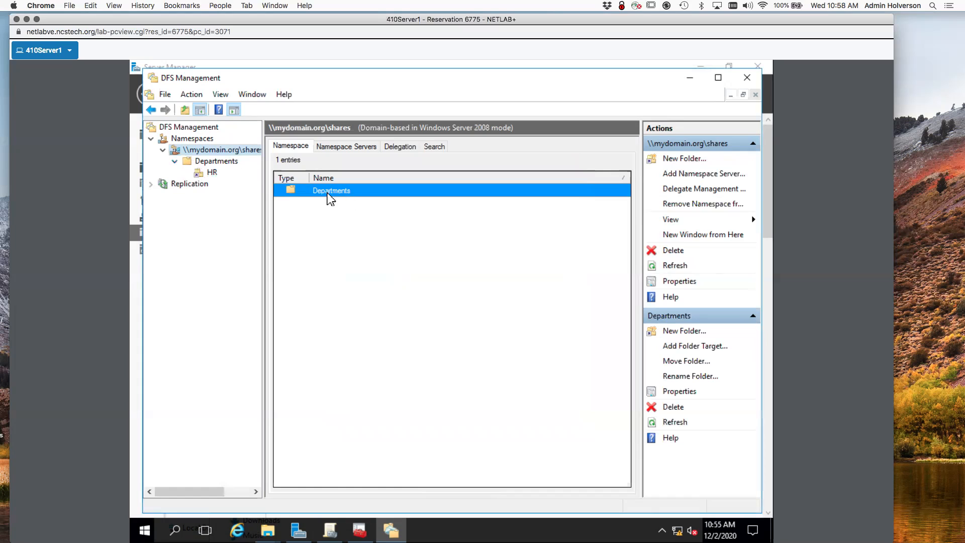
Create a Marketing folder under Departments with target \\SERVER1\Dept\Marketing.
right_click(348, 192)
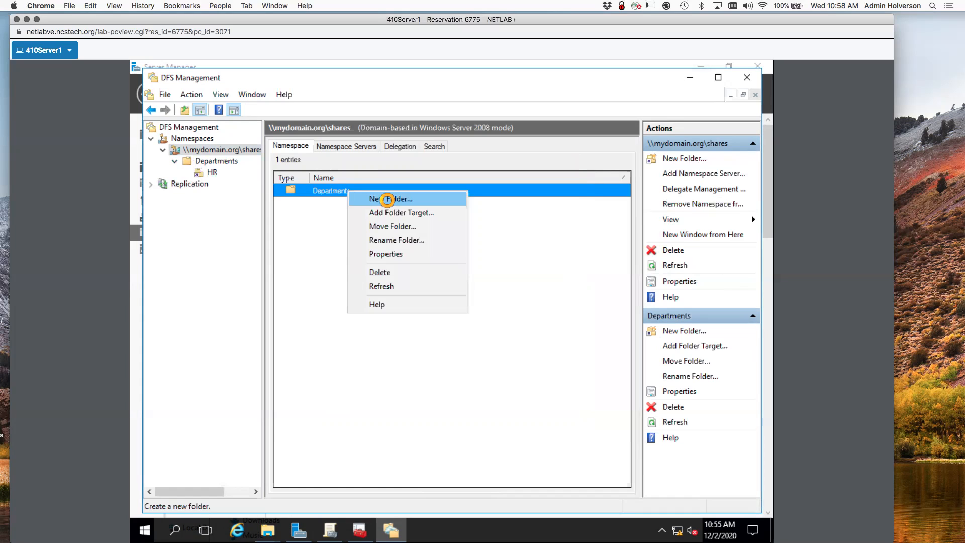
click(387, 200)
text(Marketing)
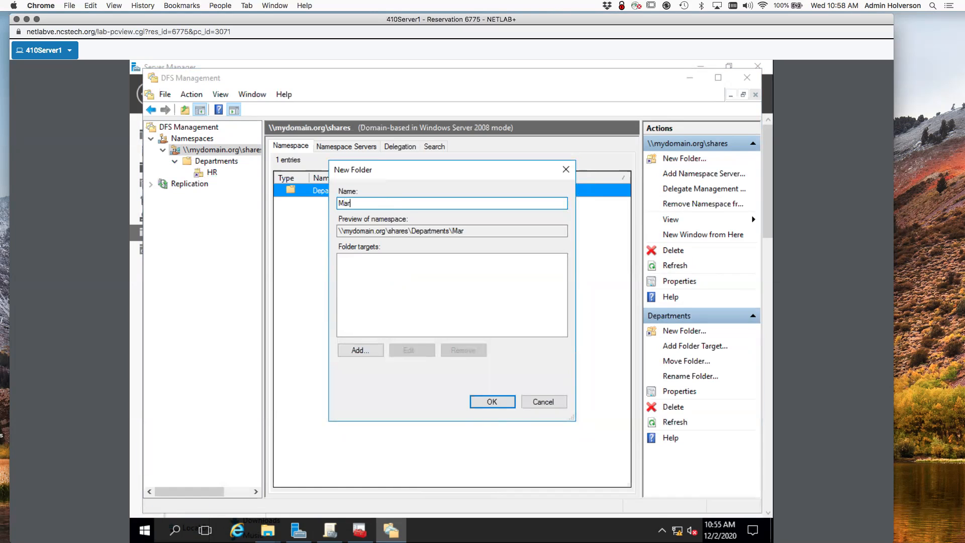
click(361, 351)
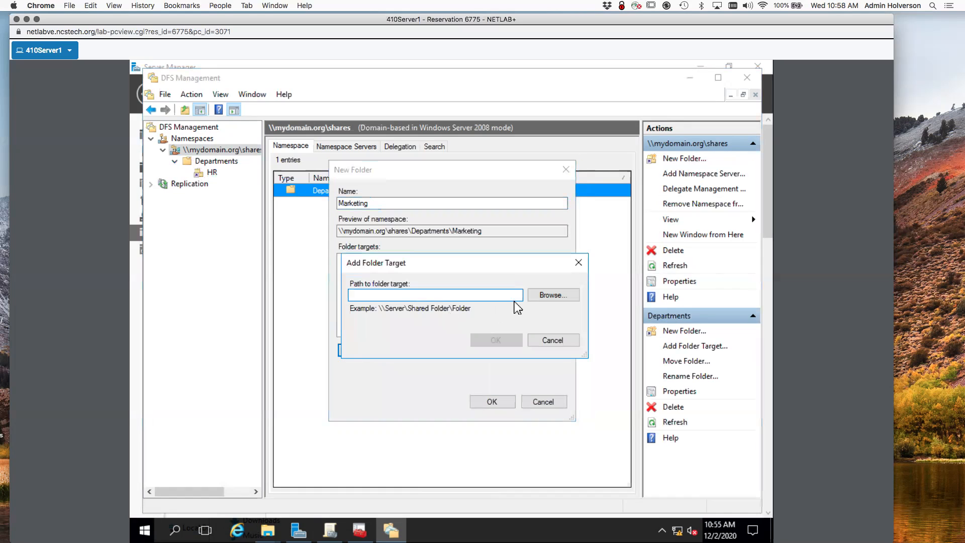
click(542, 298)
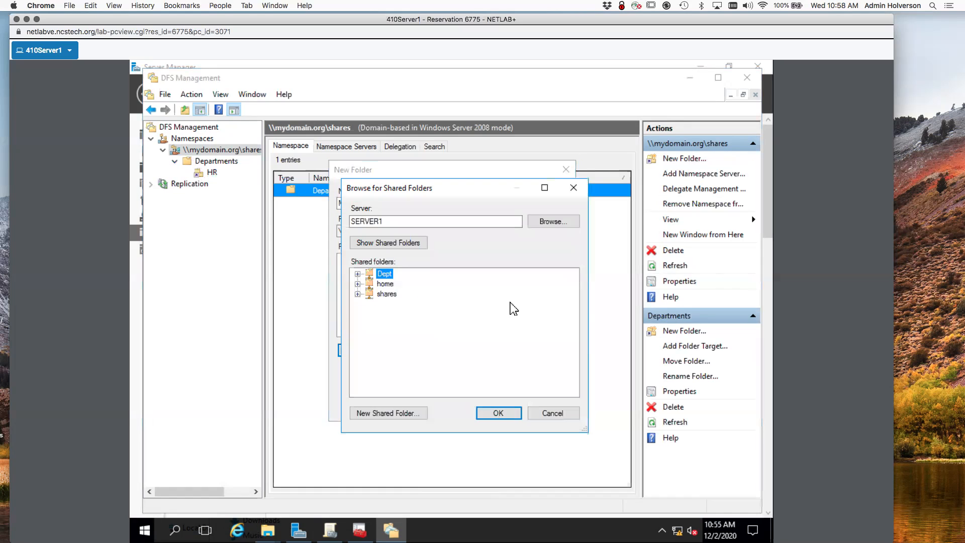
click(357, 274)
click(403, 295)
click(508, 414)
click(495, 340)
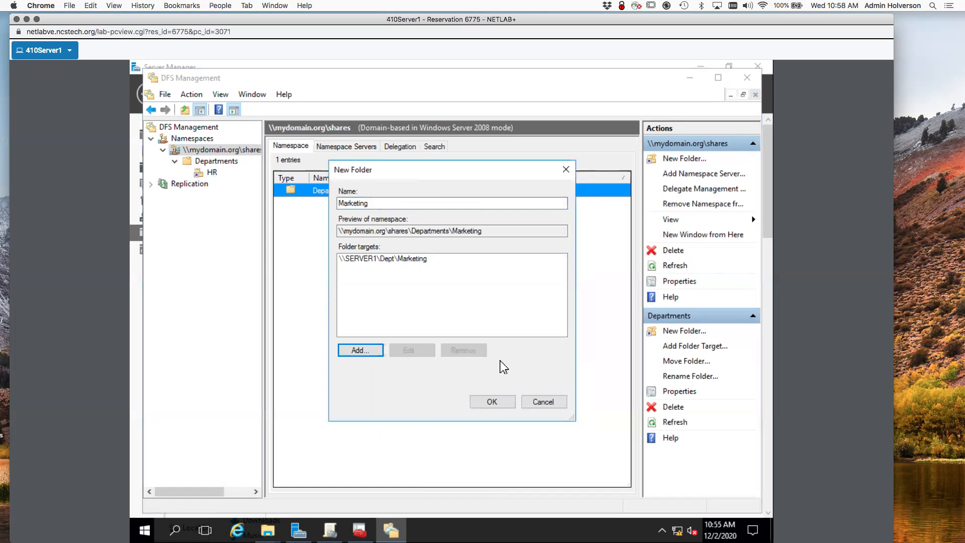
click(492, 402)
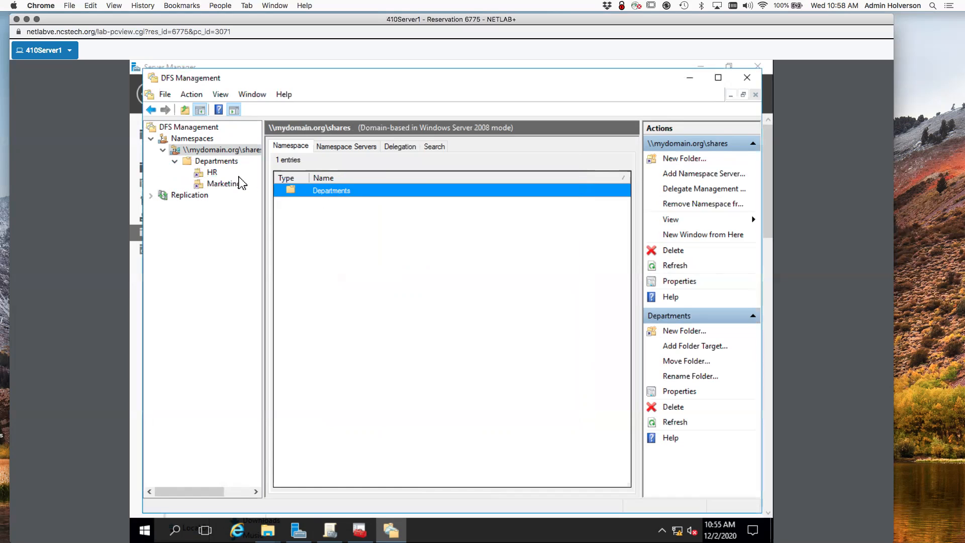
Create a Warehouse folder under Departments with target \\SERVER1\Dept\Warehouse.
right_click(317, 195)
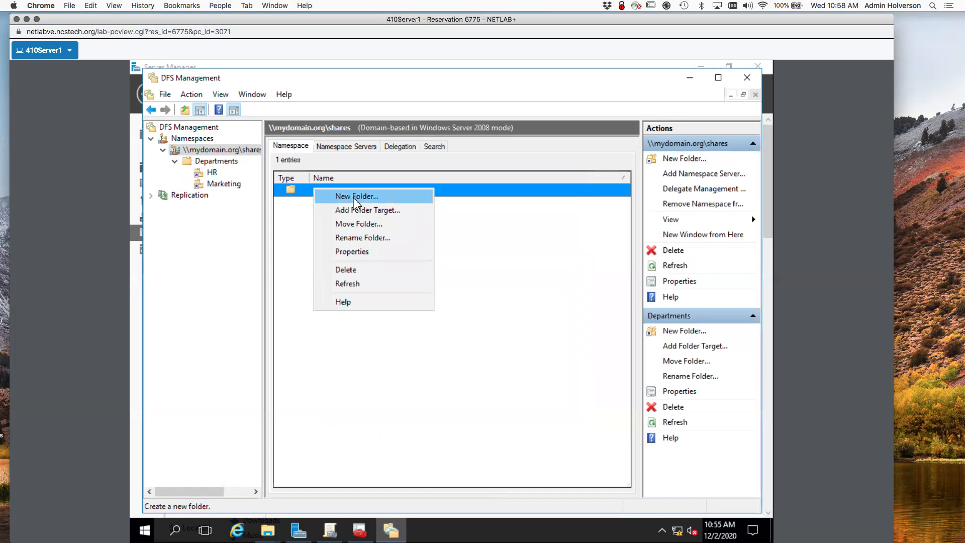
click(354, 198)
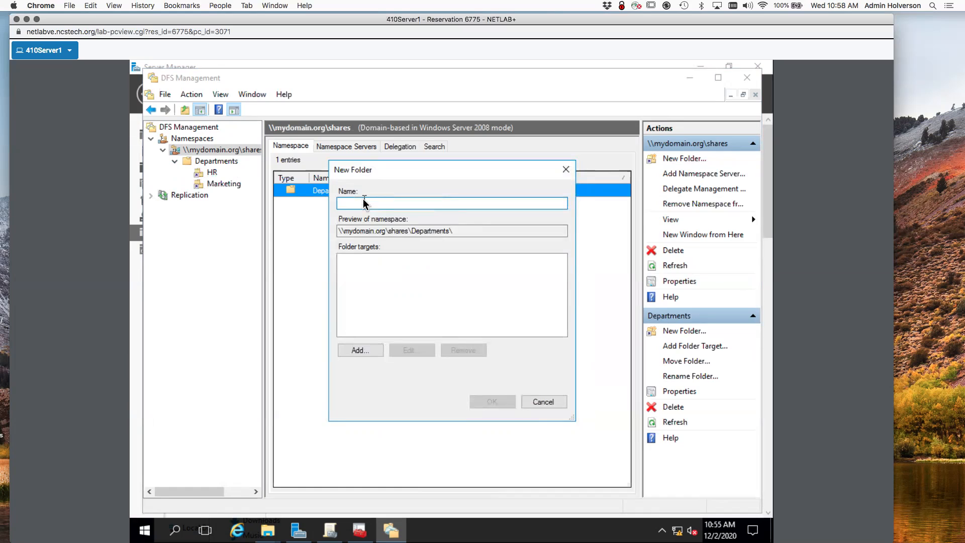
text(War)
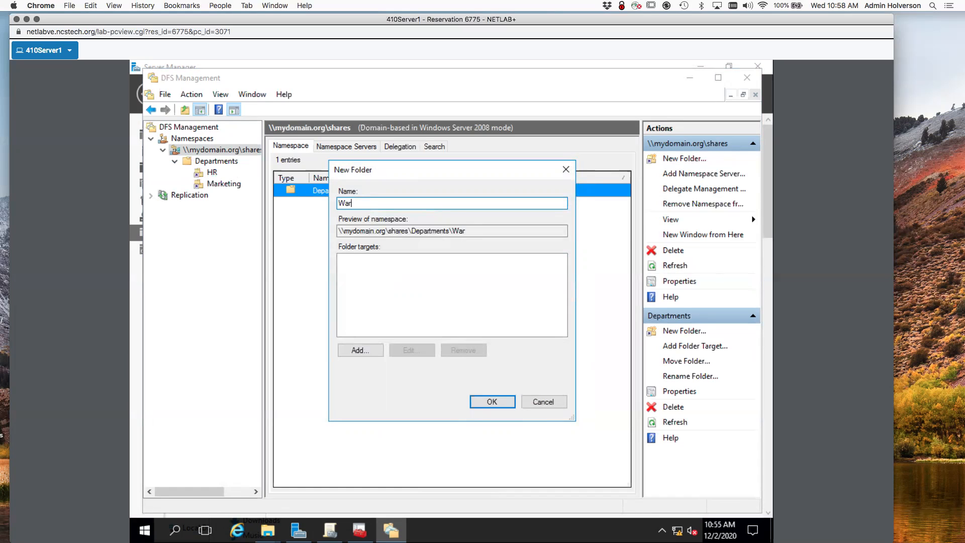
text(ehous)
click(361, 351)
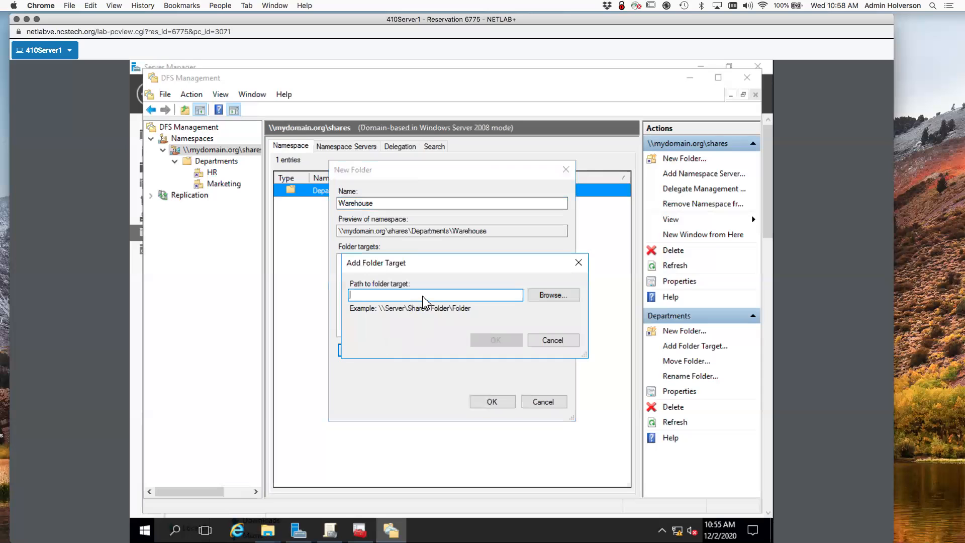
click(565, 300)
click(358, 274)
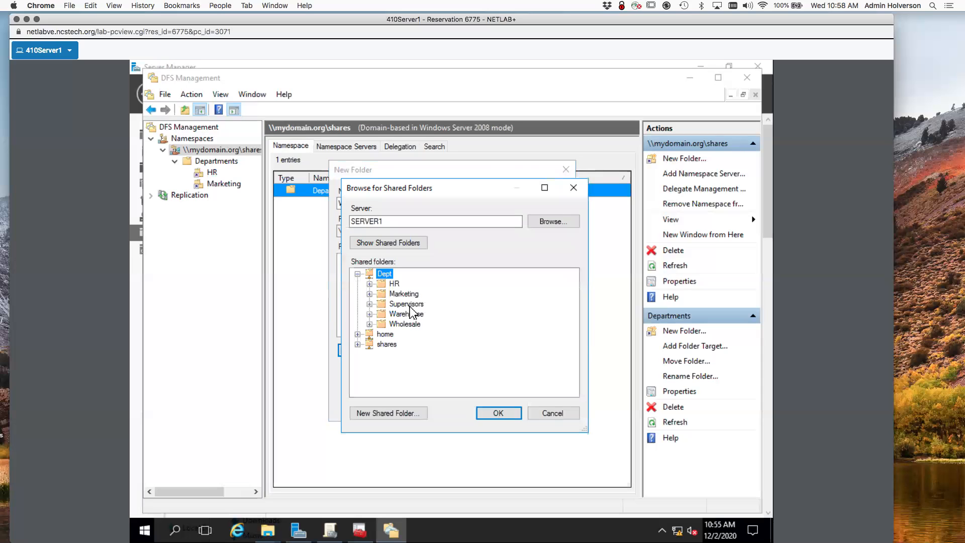
click(412, 314)
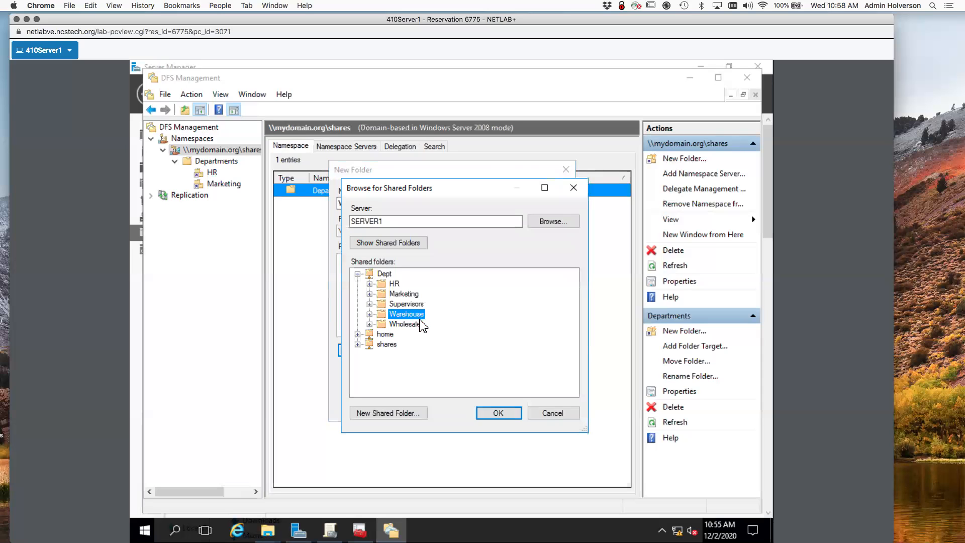
click(498, 413)
click(496, 340)
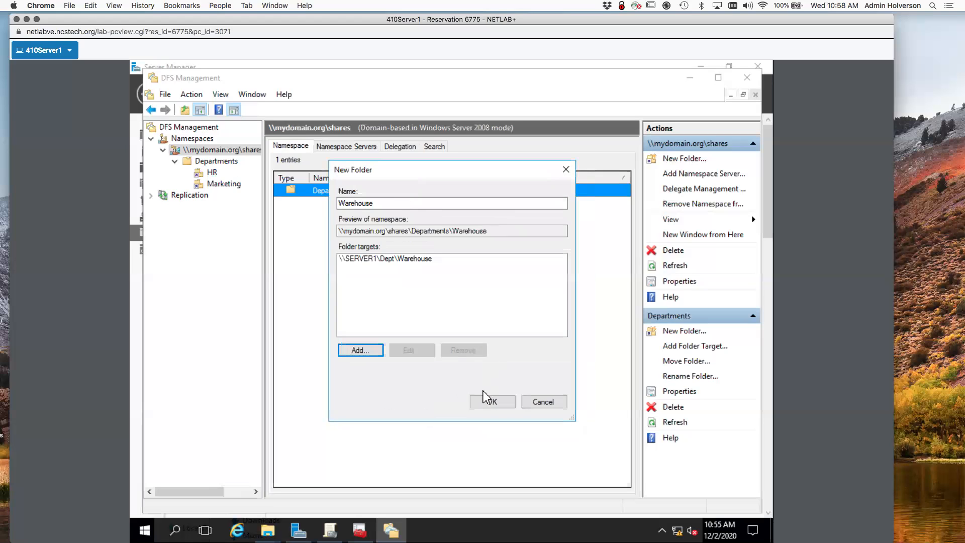
click(493, 402)
right_click(336, 192)
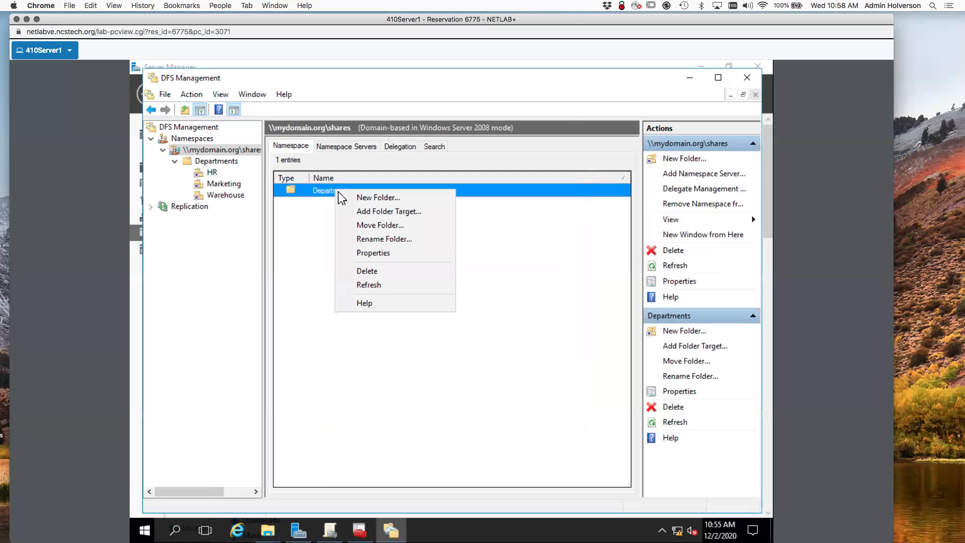
Start a new Departments subfolder and name it R&D.
click(360, 199)
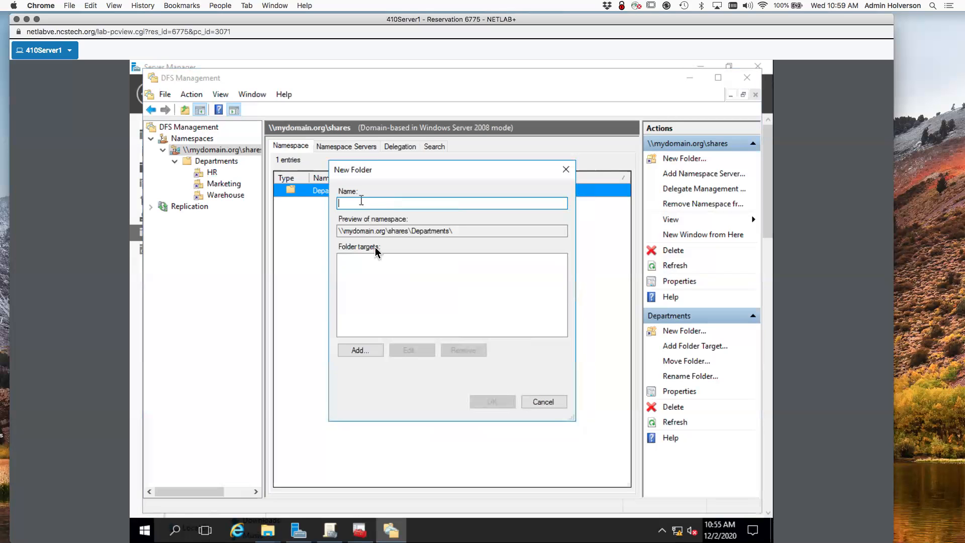
click(371, 351)
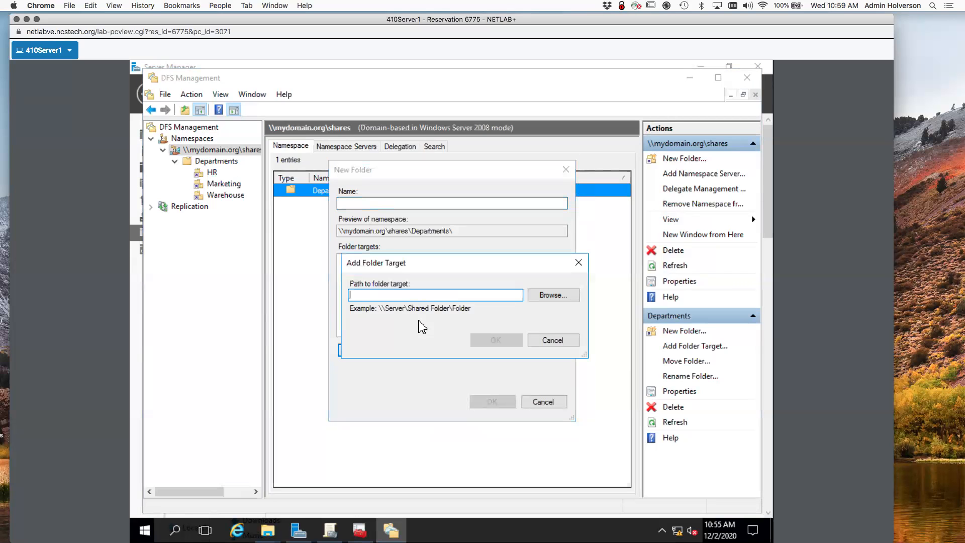
click(552, 342)
click(388, 204)
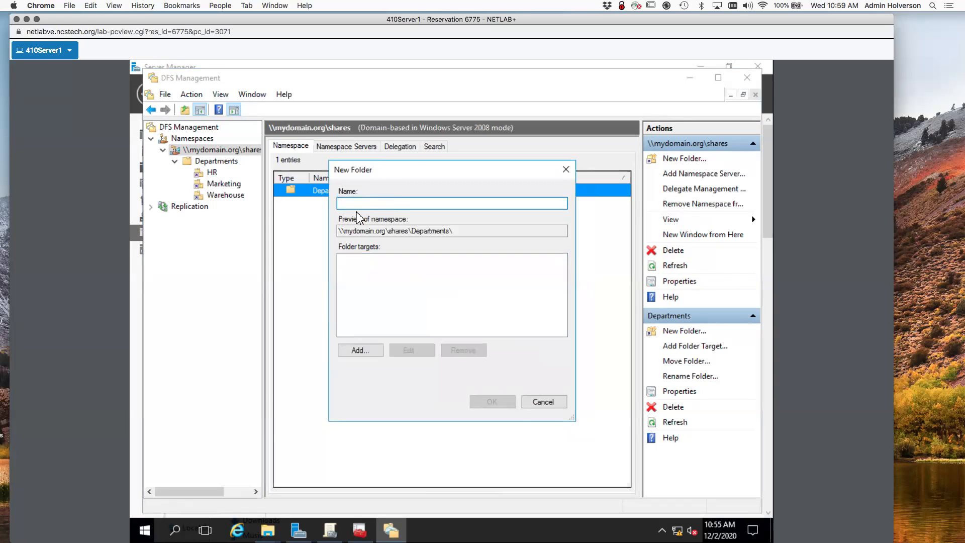
text(R&D)
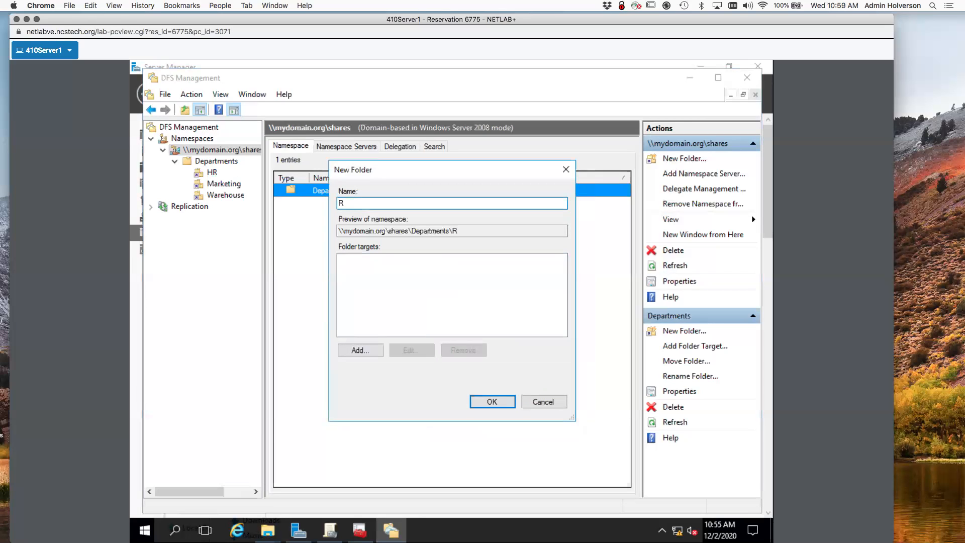
Switch the shared-folder browser to server2 to list its shares.
click(361, 350)
click(547, 294)
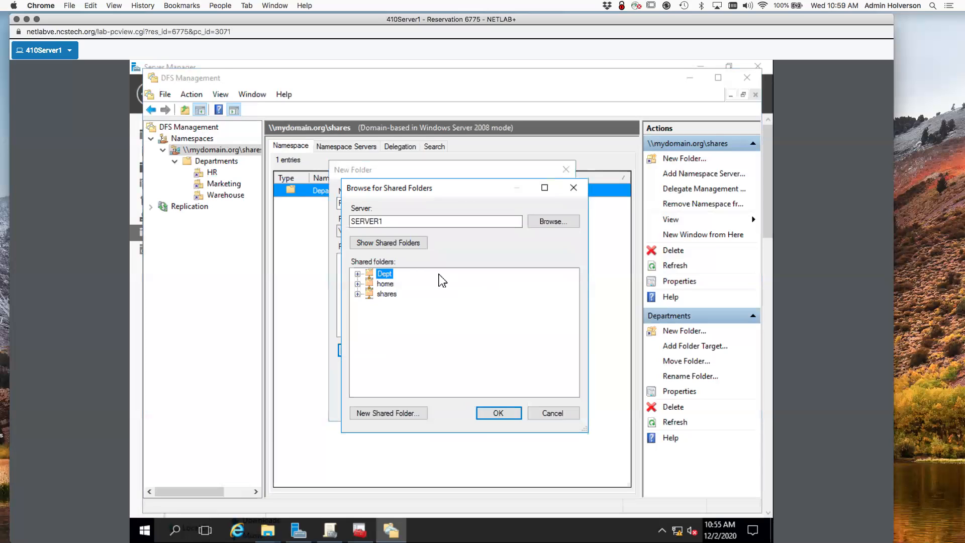
click(477, 221)
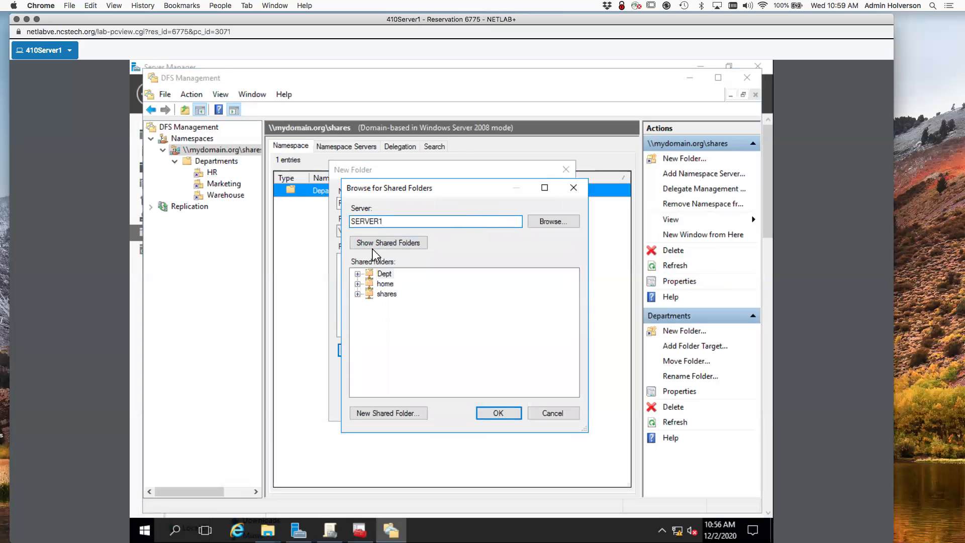
key(BackSpace)
text(2)
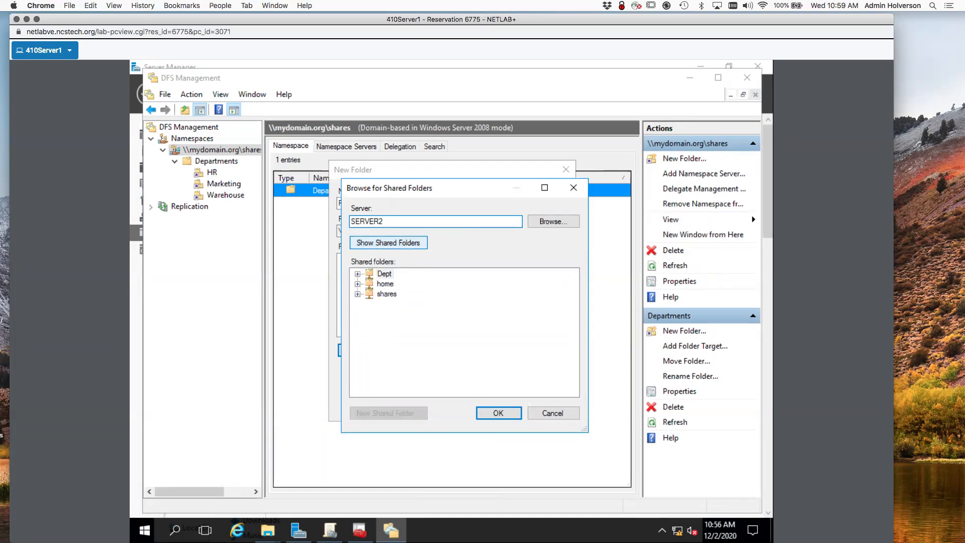
click(544, 224)
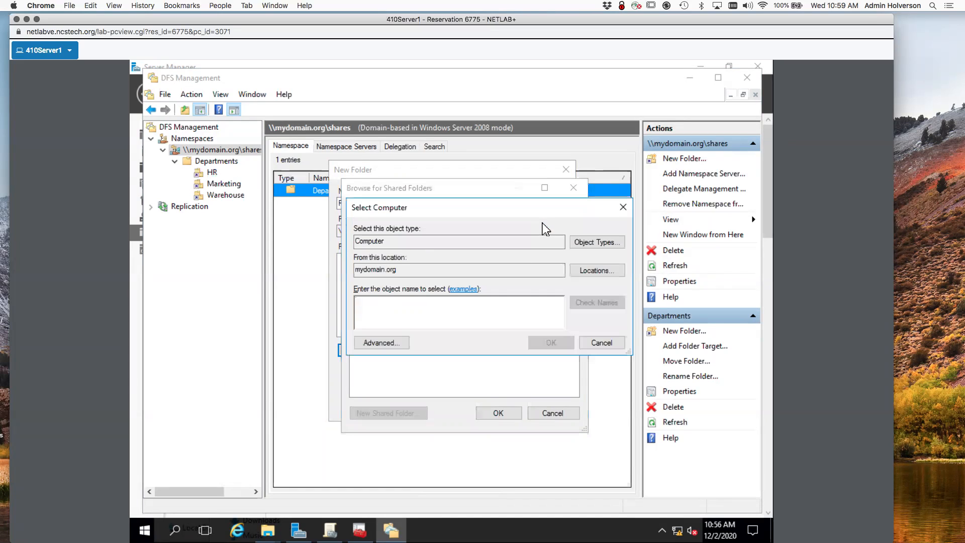
text(server2)
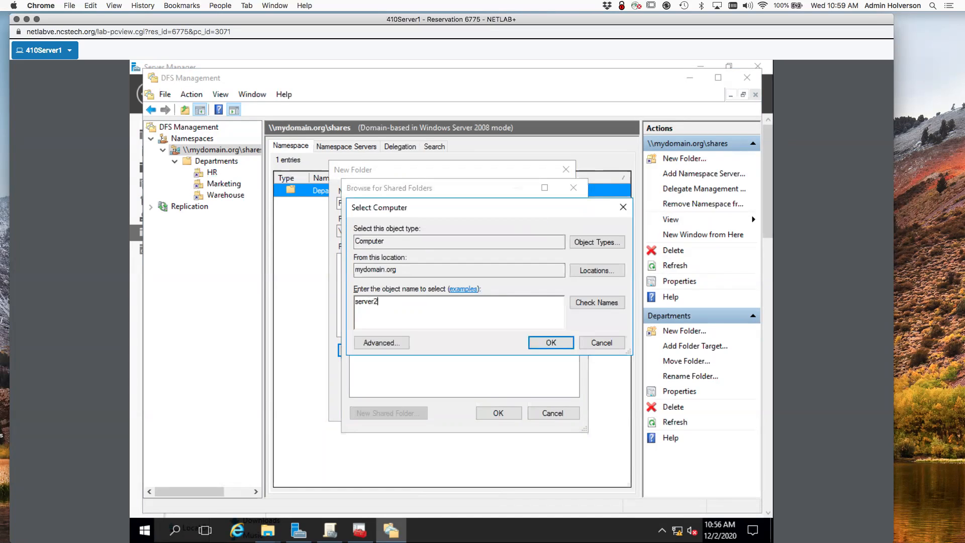
key(Return)
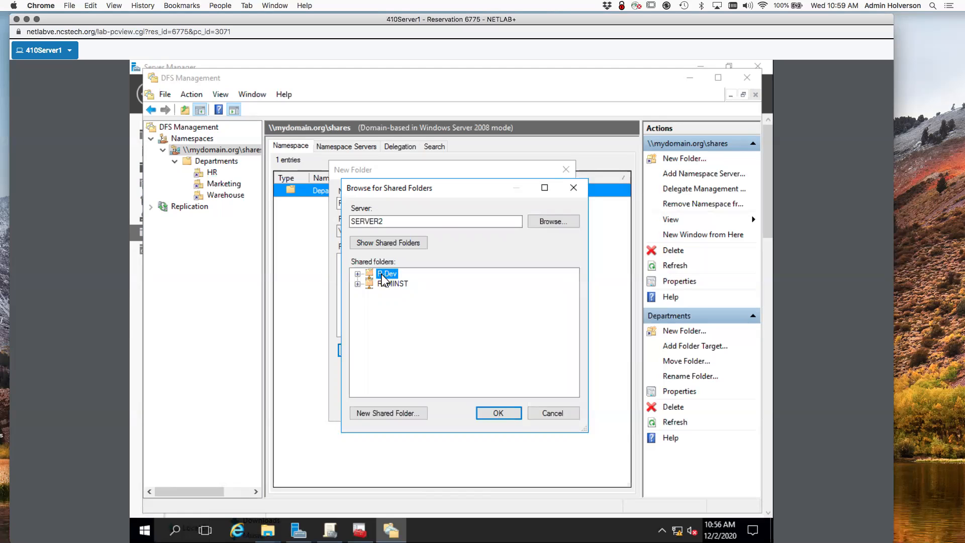
Target the R&D folder at \\SERVER2\R-Dev and create it.
click(509, 412)
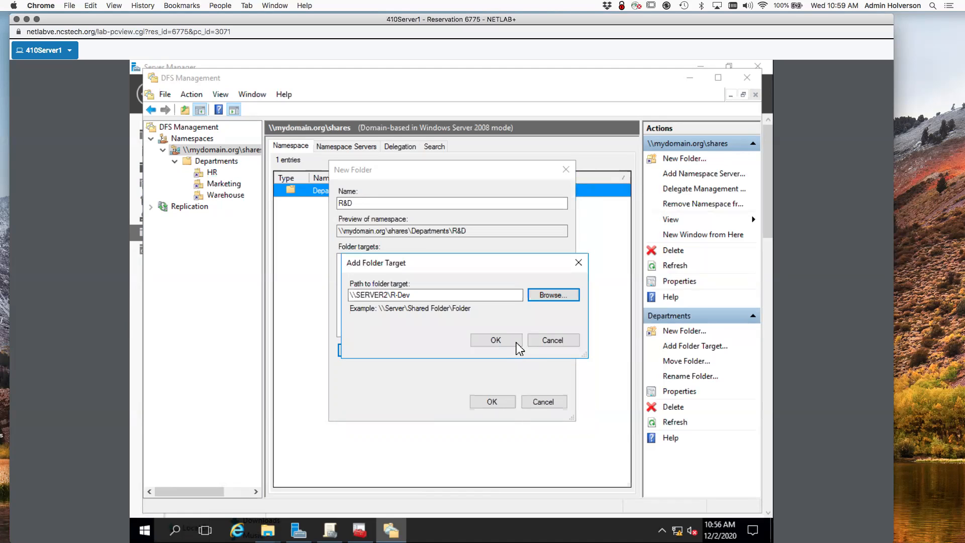
click(495, 340)
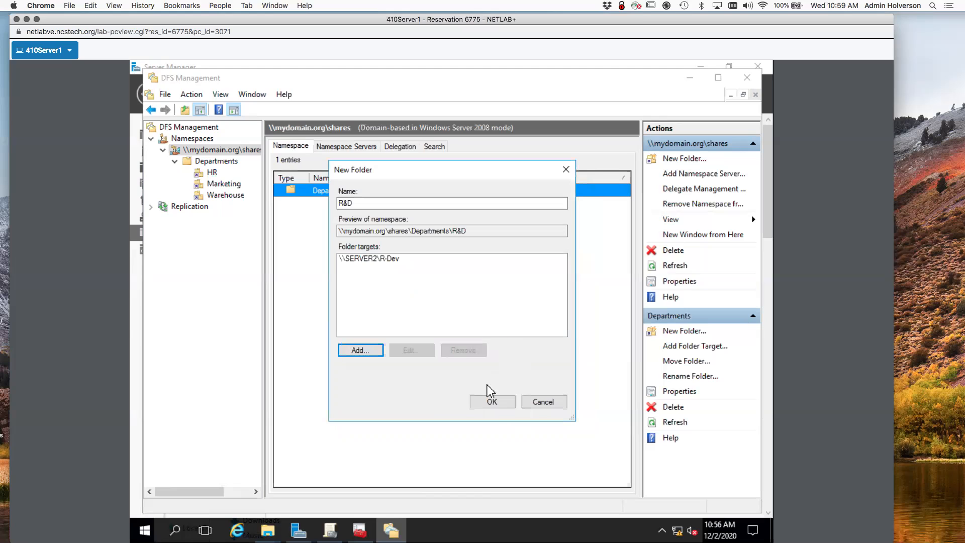
click(499, 403)
right_click(351, 193)
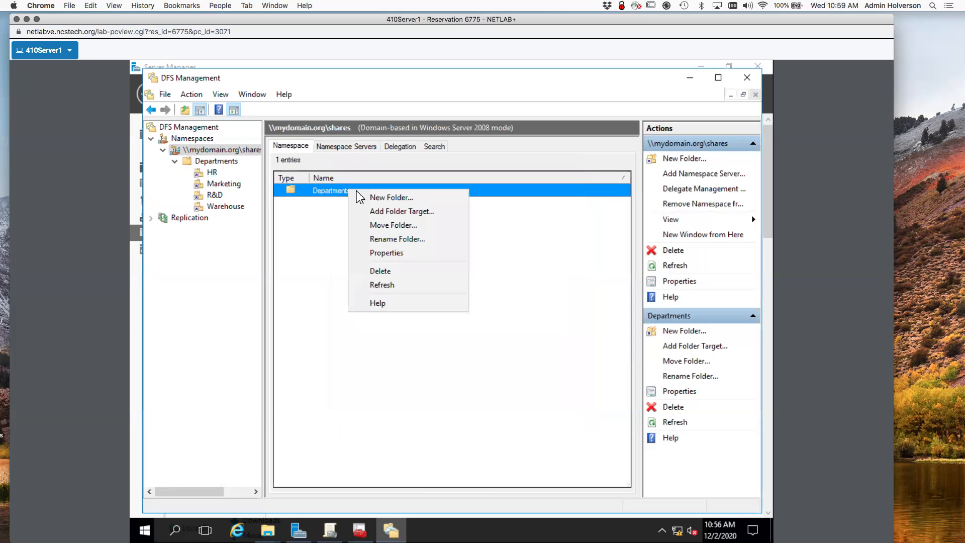
Name a new Departments subfolder Secrets and point the target browser at servercore.
click(393, 198)
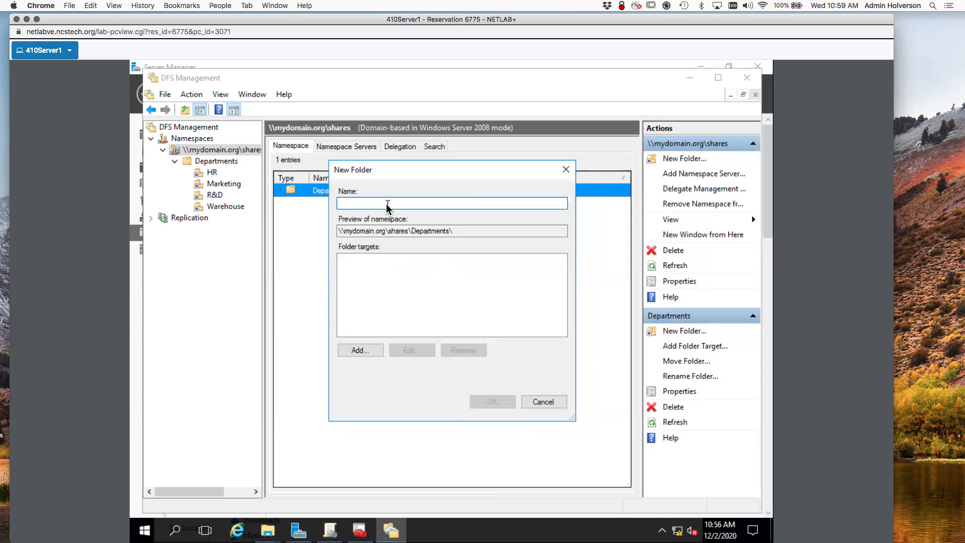
text(Secrets)
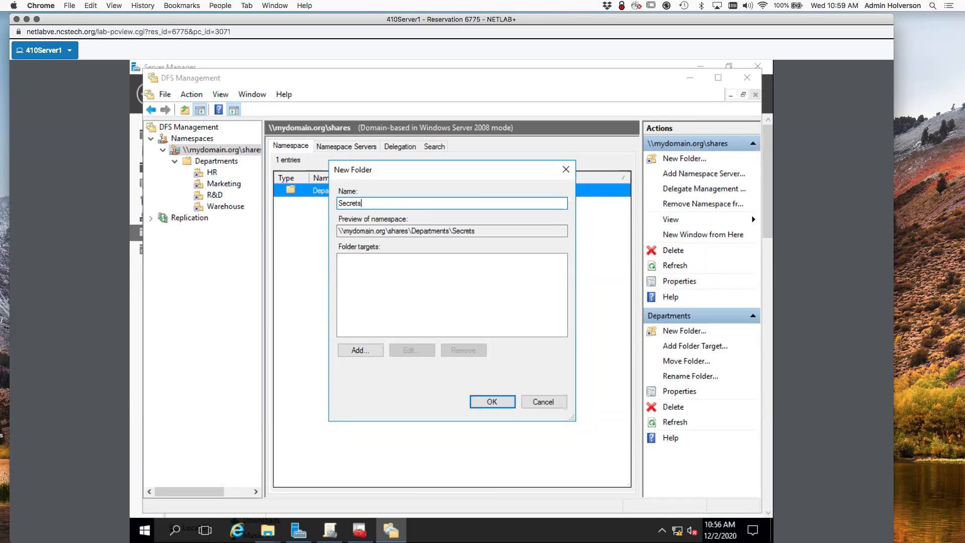
click(362, 350)
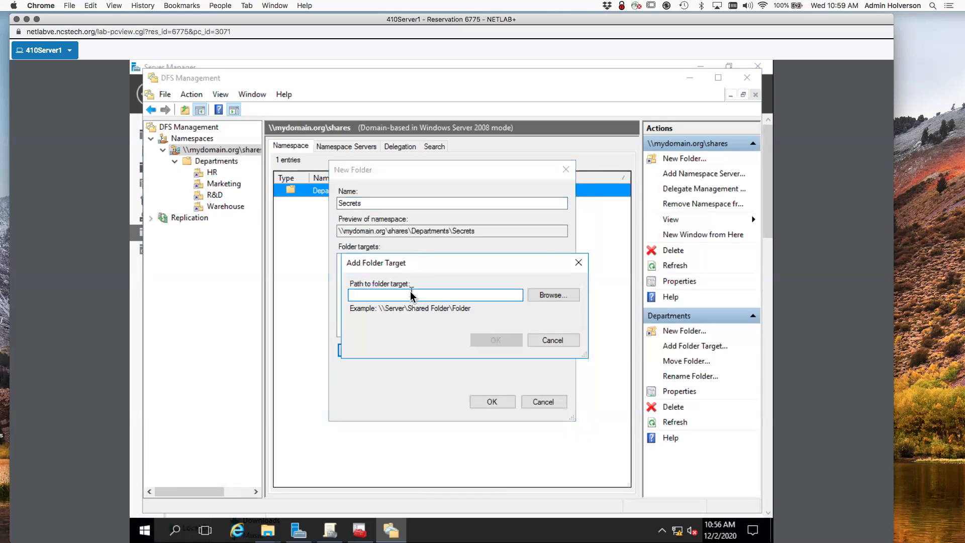
click(553, 296)
click(401, 224)
double_click(400, 221)
text(s)
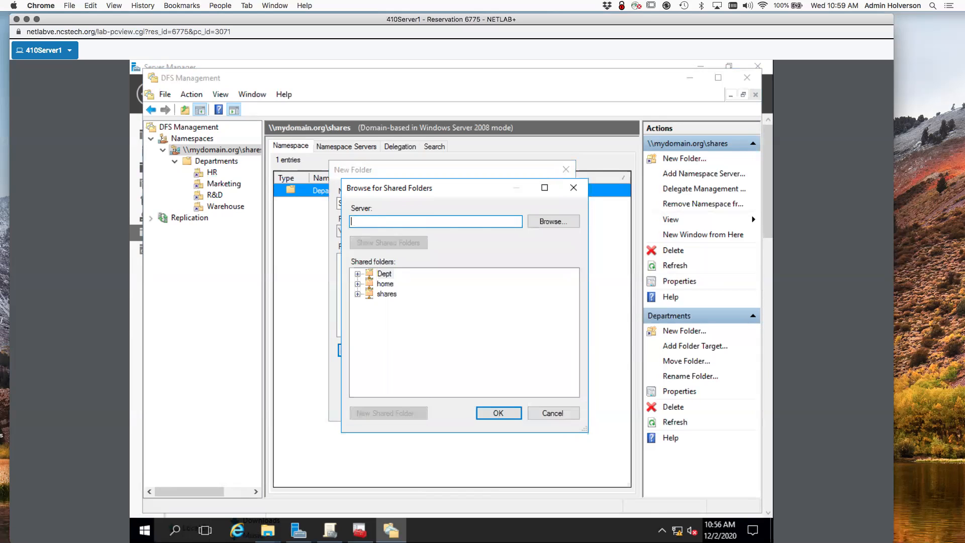
click(553, 221)
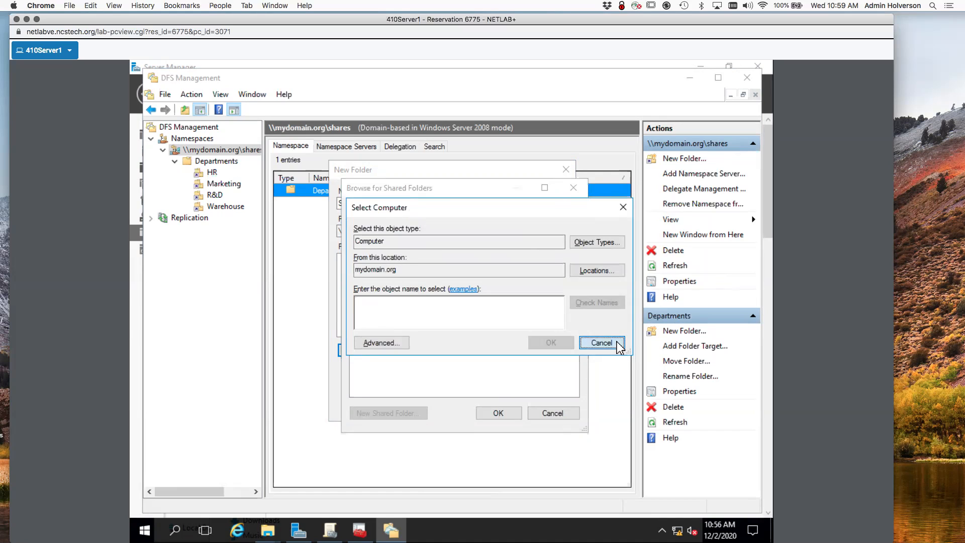
click(602, 343)
Target the Secrets folder at \\servercore\secrets and confirm its creation.
click(388, 243)
click(388, 274)
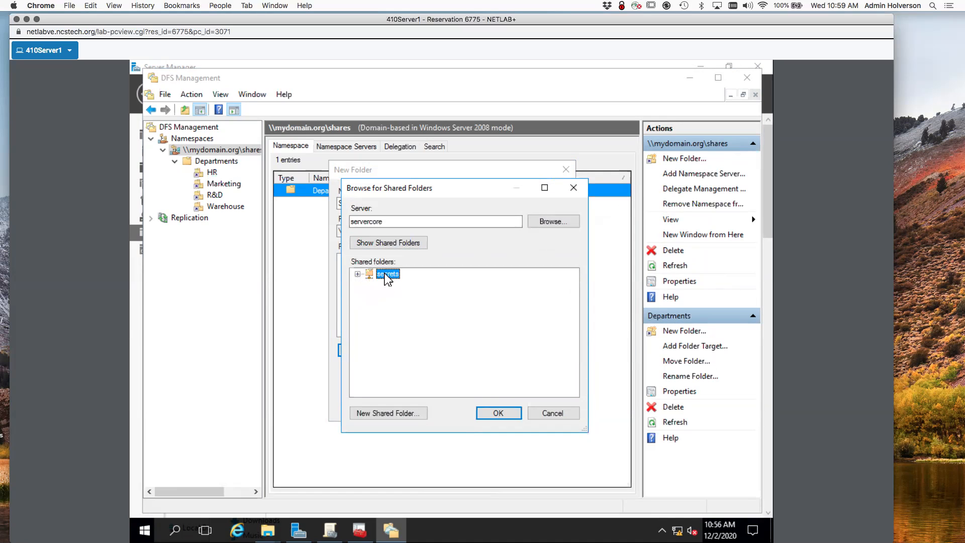
click(512, 413)
click(493, 341)
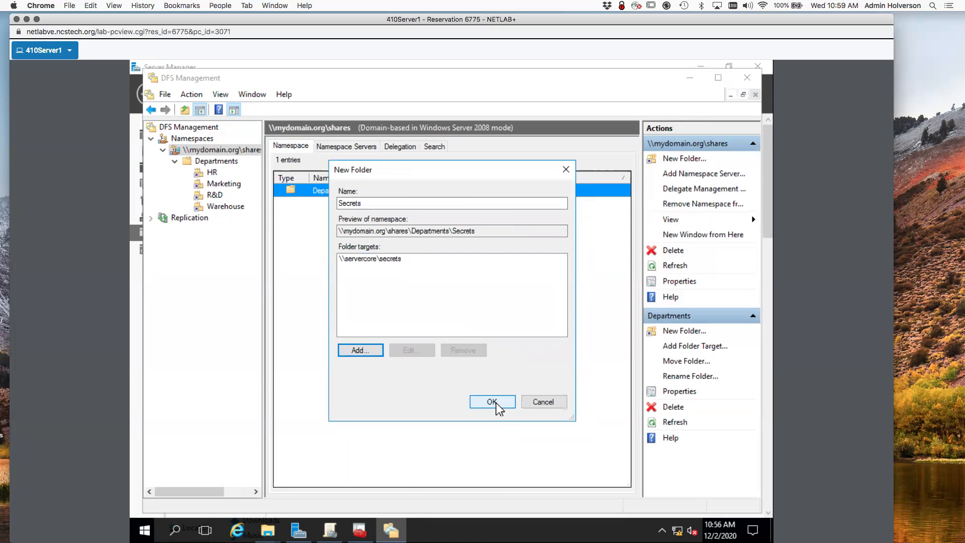
click(493, 402)
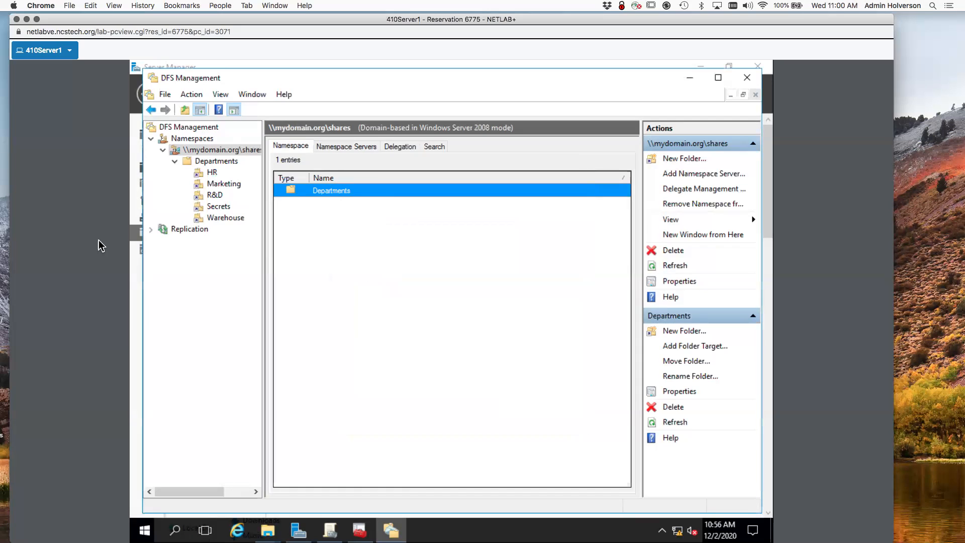
Undock the 410Win10 console into its own window, moved to the top and enlarged.
click(26, 19)
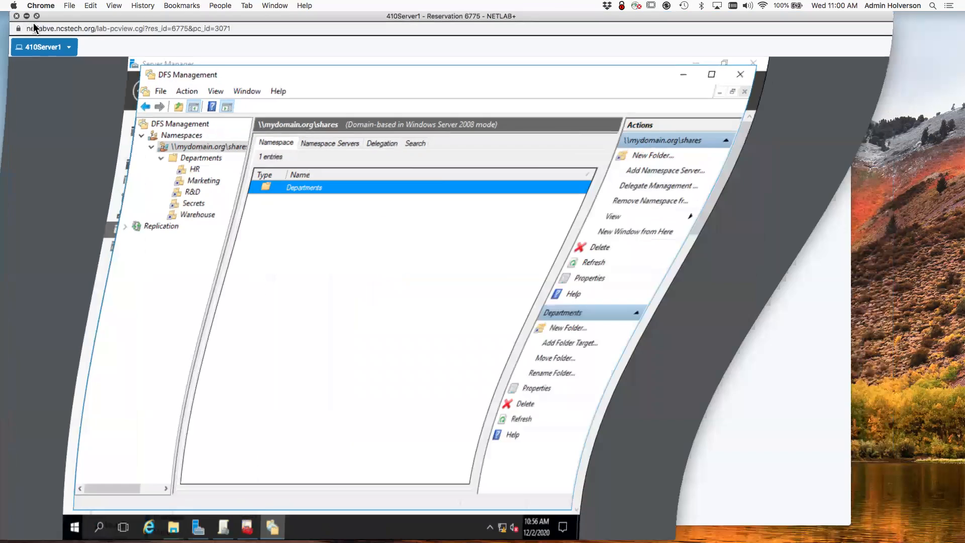
click(534, 159)
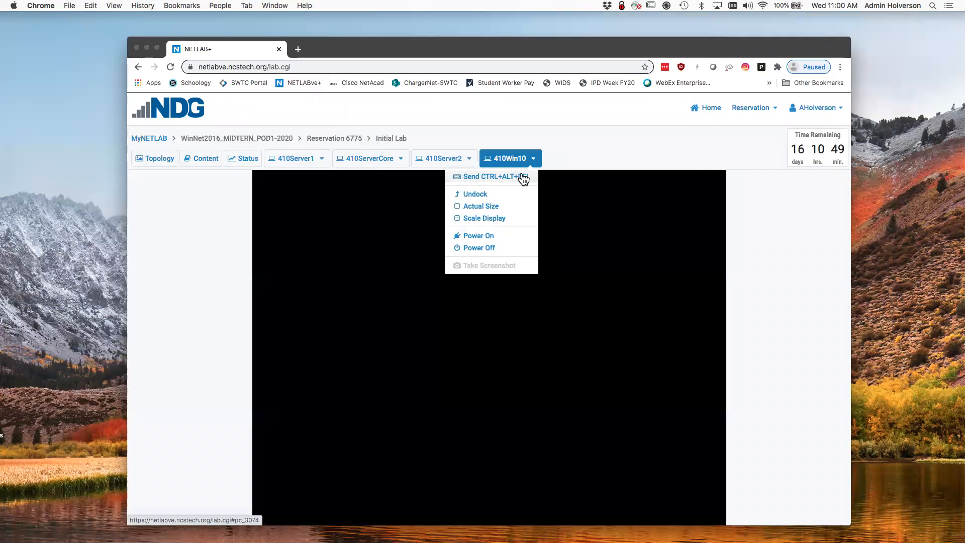
click(495, 194)
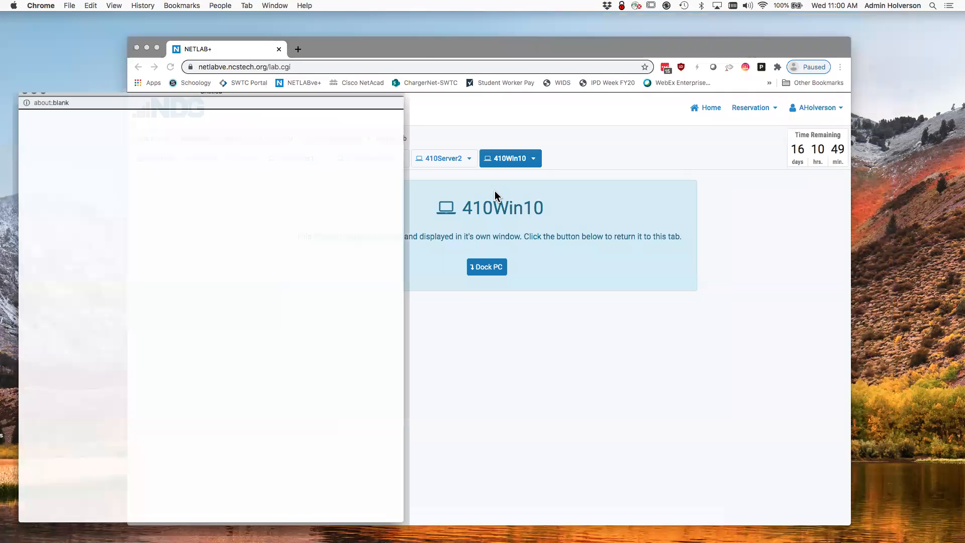
drag(345, 70, 351, 17)
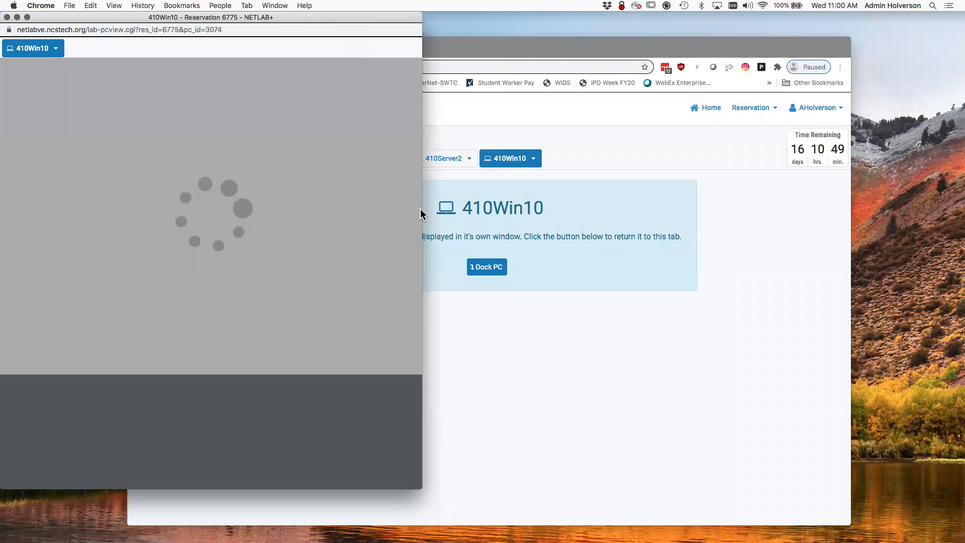
drag(518, 440, 864, 542)
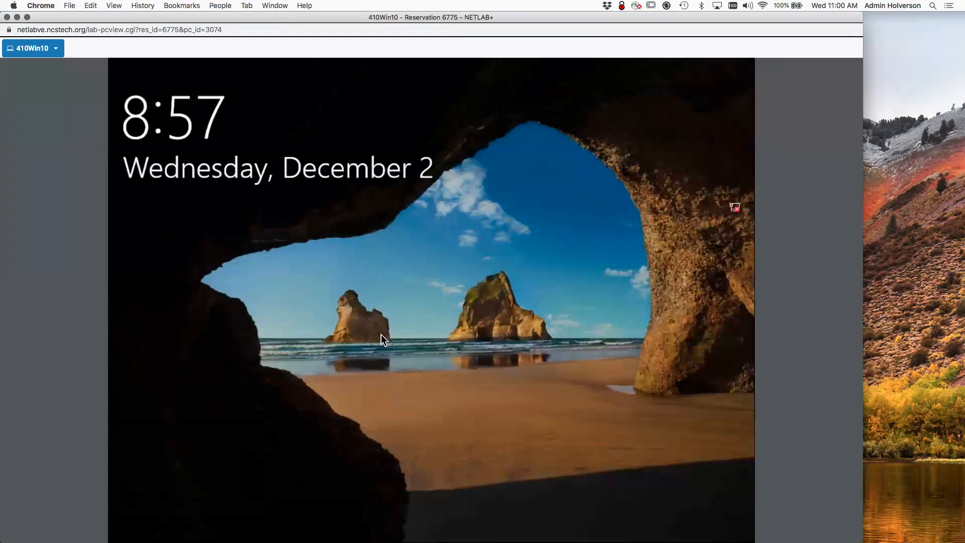
Sign in to the Windows 10 desktop with the account password.
click(381, 334)
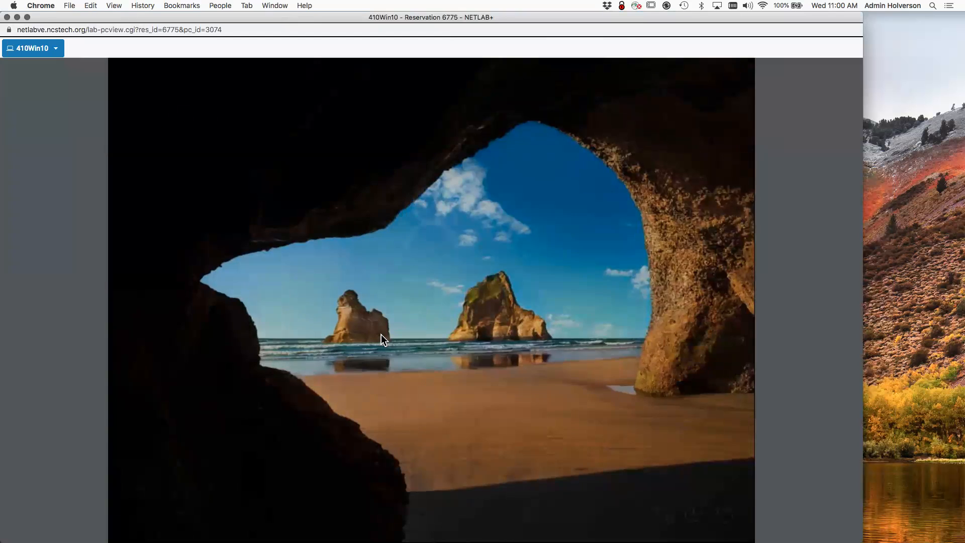
text(•)
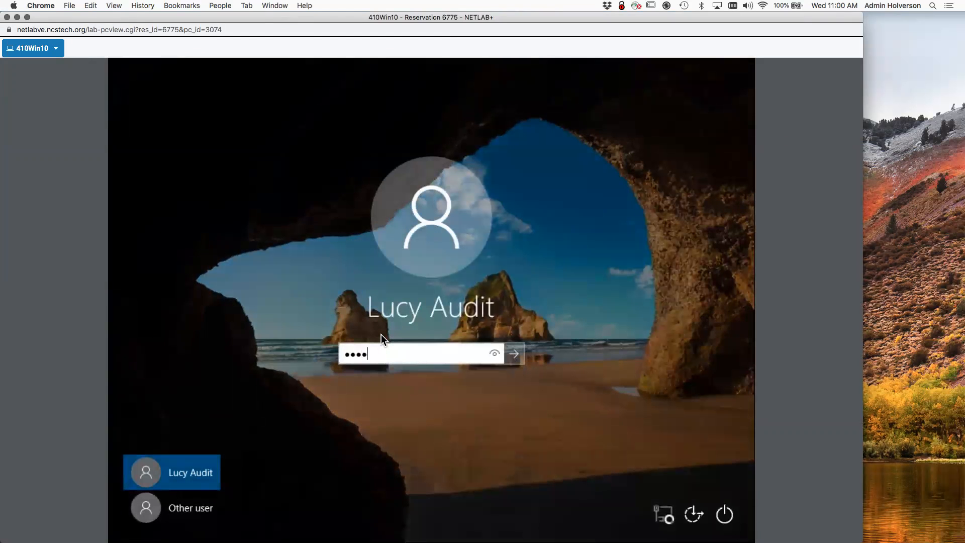
key(Return)
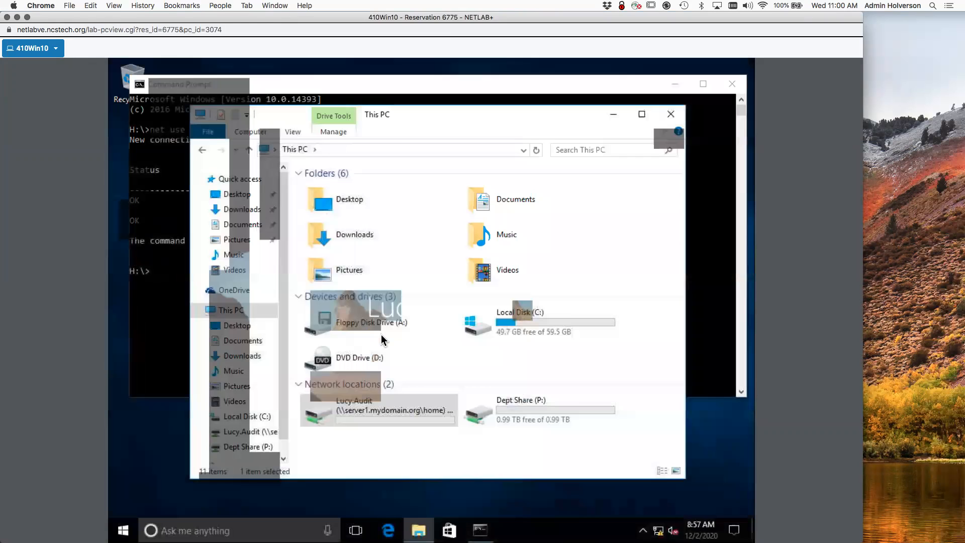
Select Dept Share (P:) in This PC and enter mydomain.org\shares as the location path.
click(555, 415)
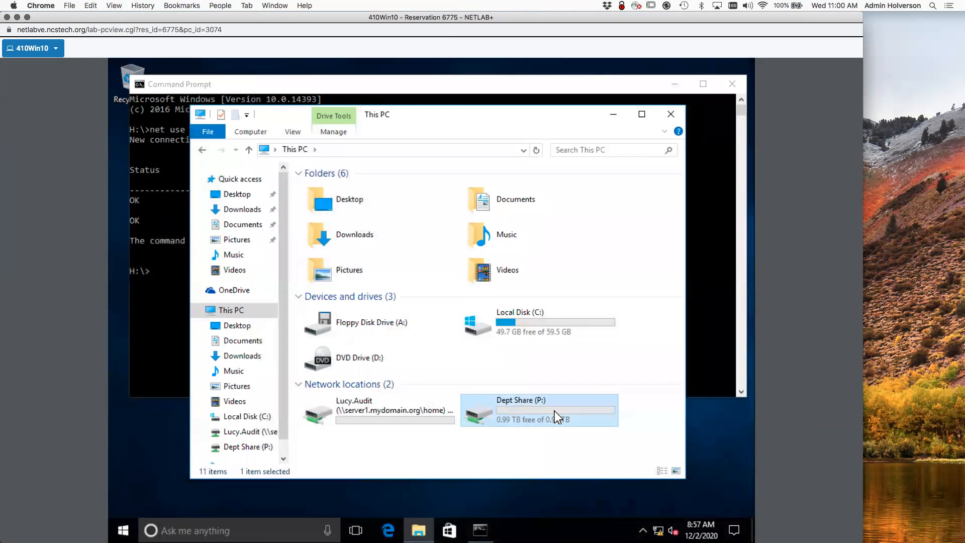
click(353, 151)
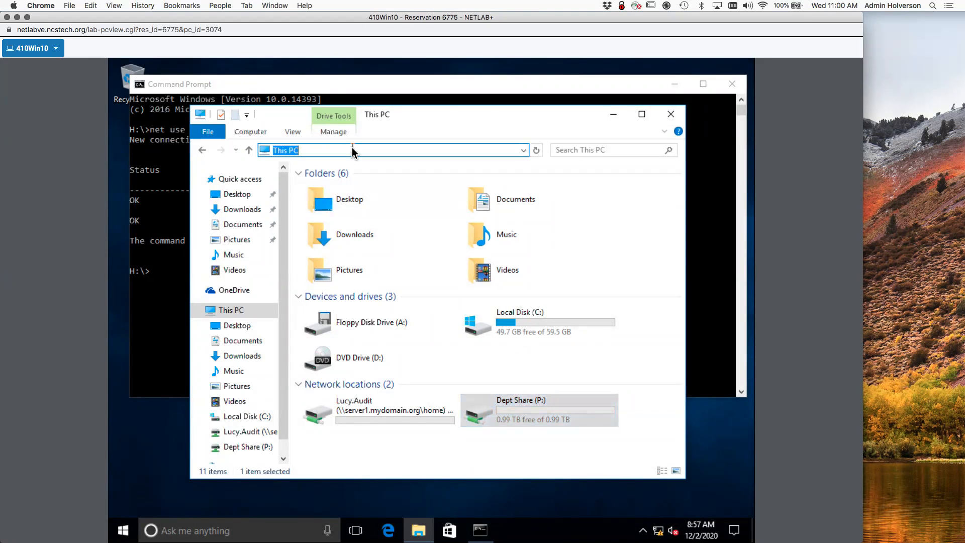
text(mydomain.org\shares)
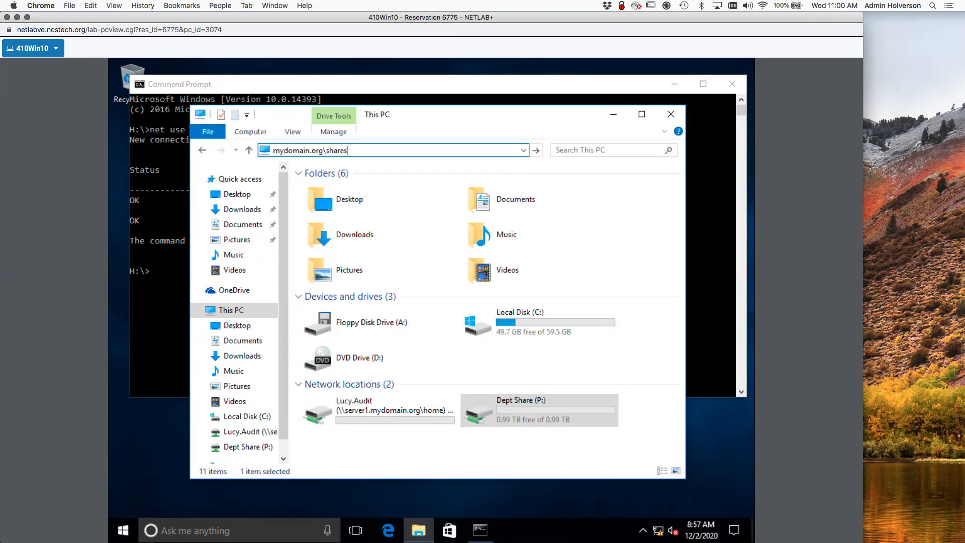
key(ctrl+a)
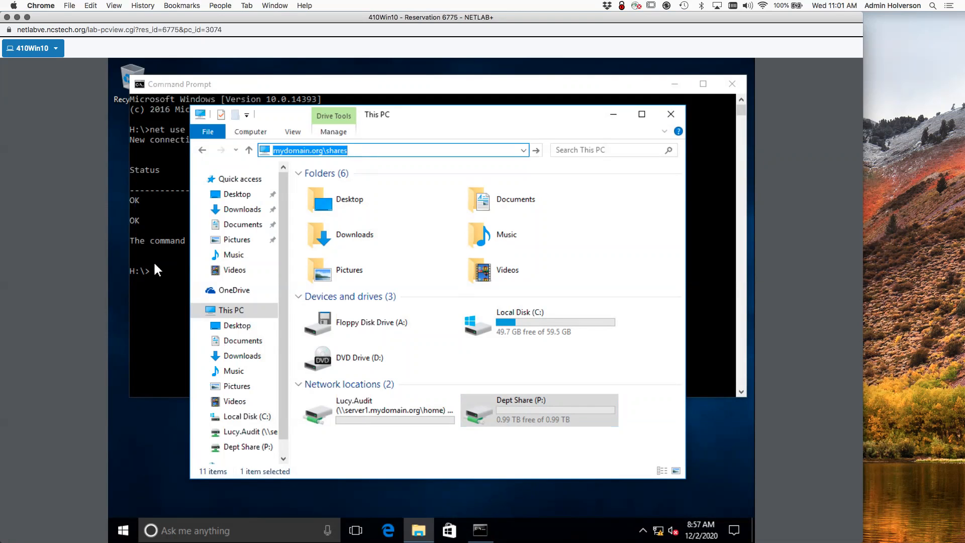
Restart the Win10 client from the Start power menu, choosing Restart anyway at the warning.
click(126, 528)
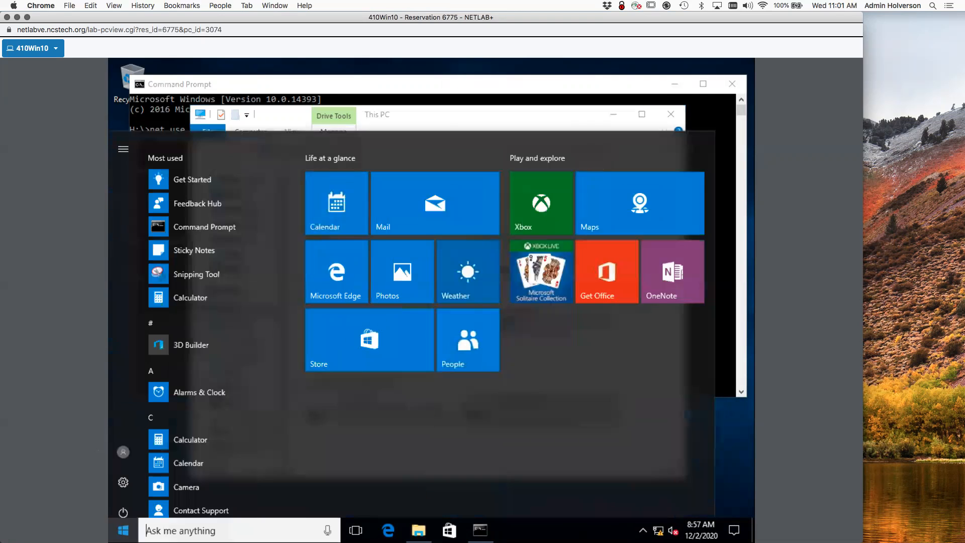
click(125, 499)
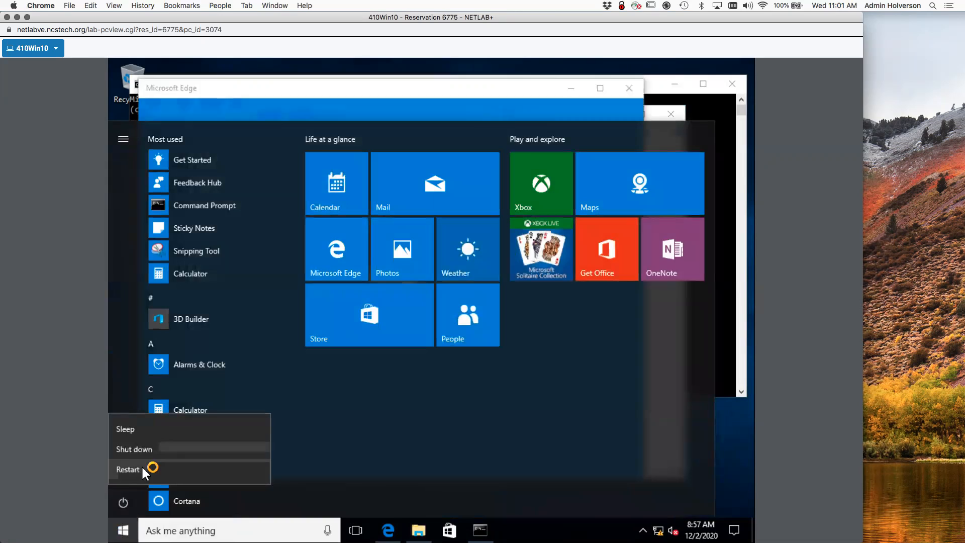
click(129, 470)
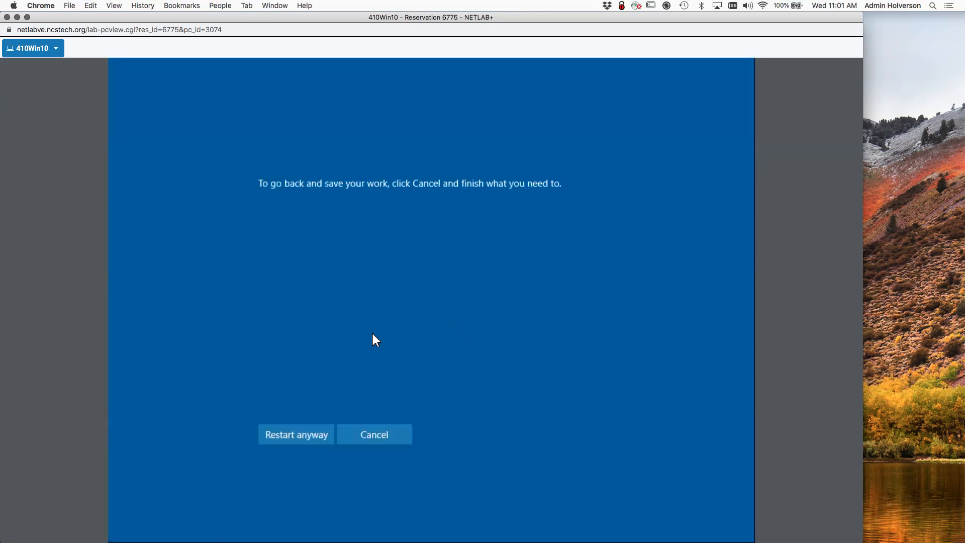
click(310, 432)
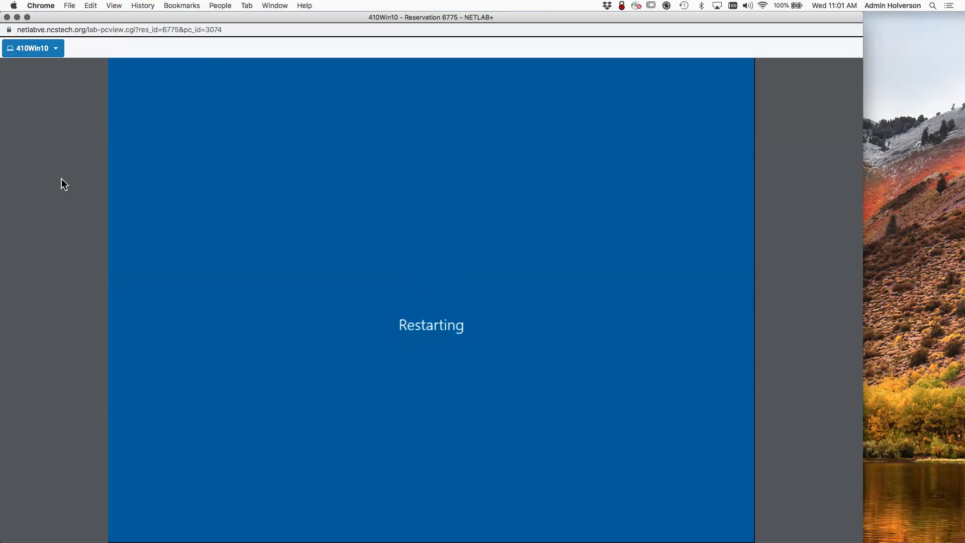
Undock the 410Server2 console into its own NETLAB+ window.
drag(81, 17, 108, 203)
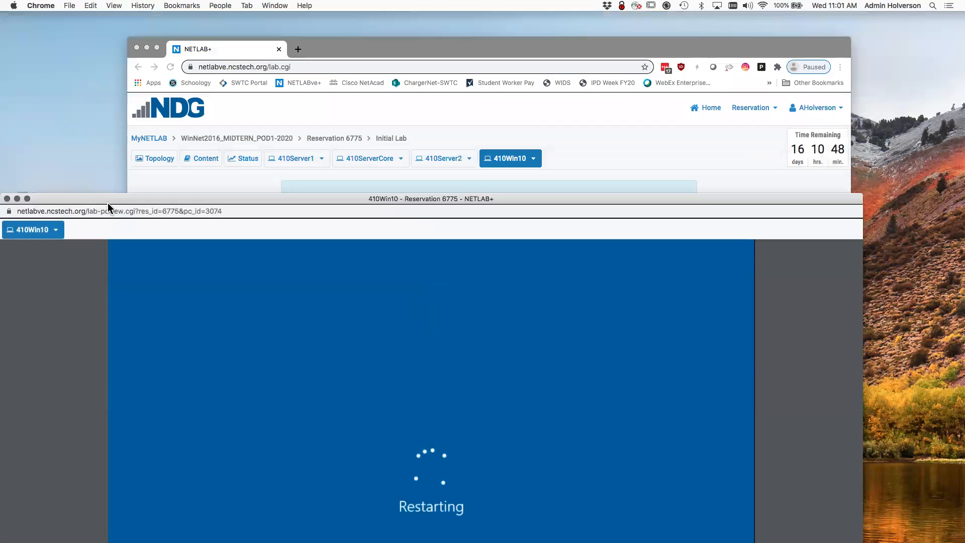
click(463, 156)
click(468, 159)
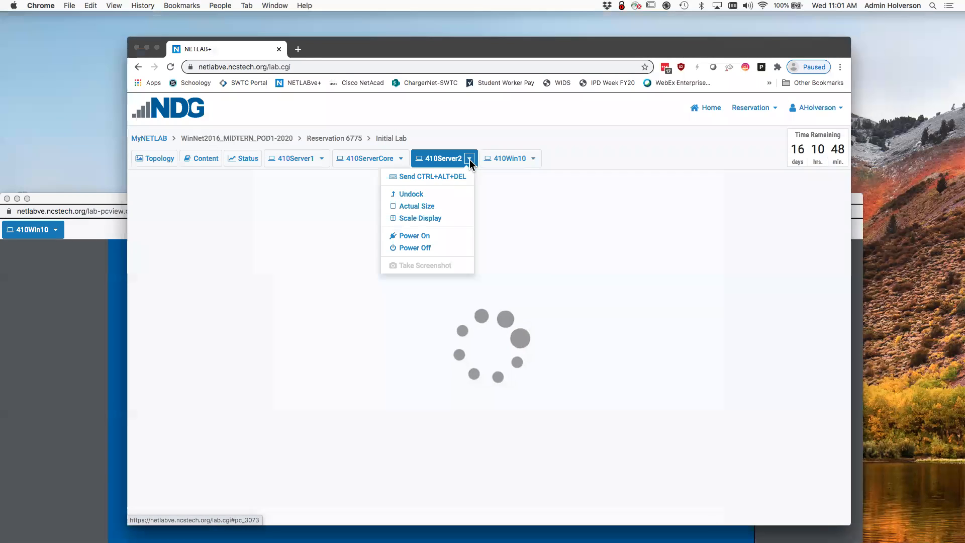
click(444, 198)
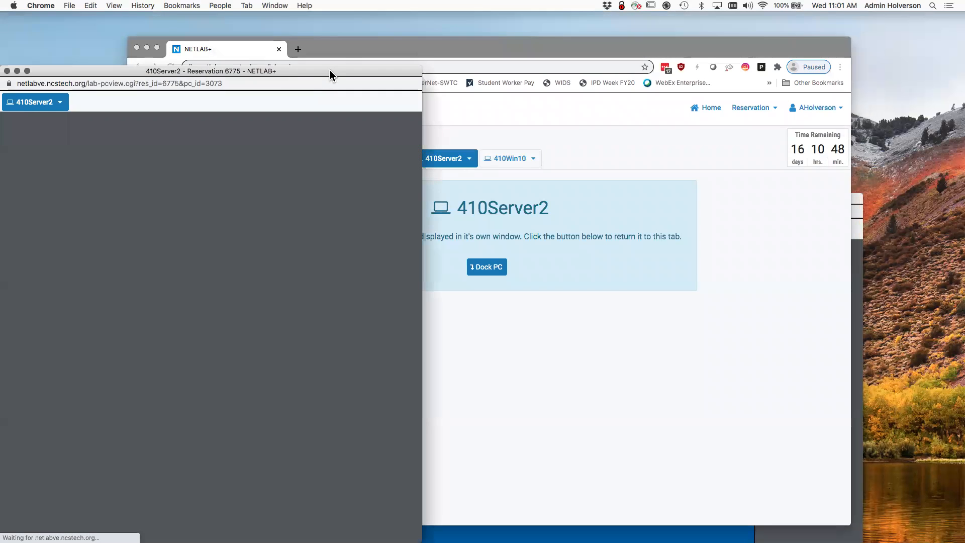
drag(330, 71, 358, 30)
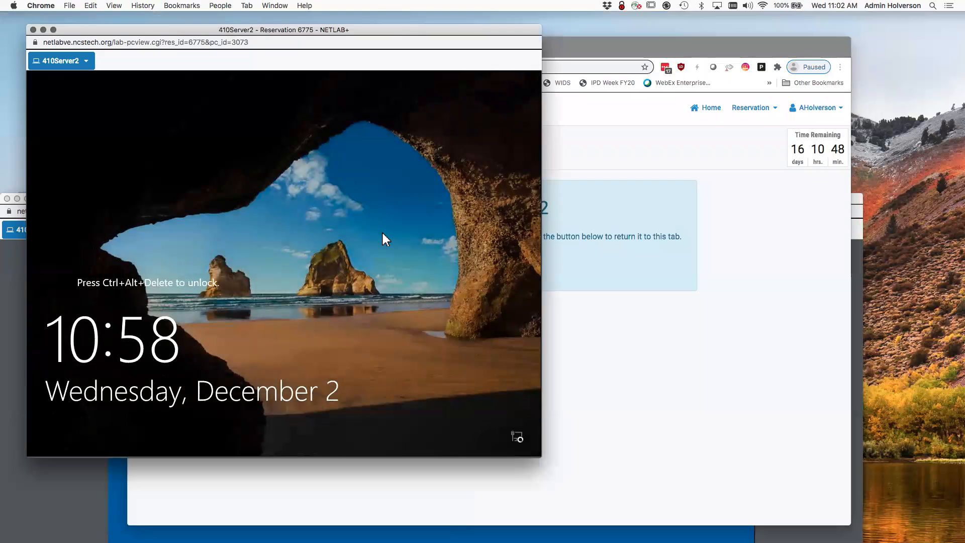
Sign in to 410Server2 as the domain administrator with the account password.
key(ctrl+alt+Delete)
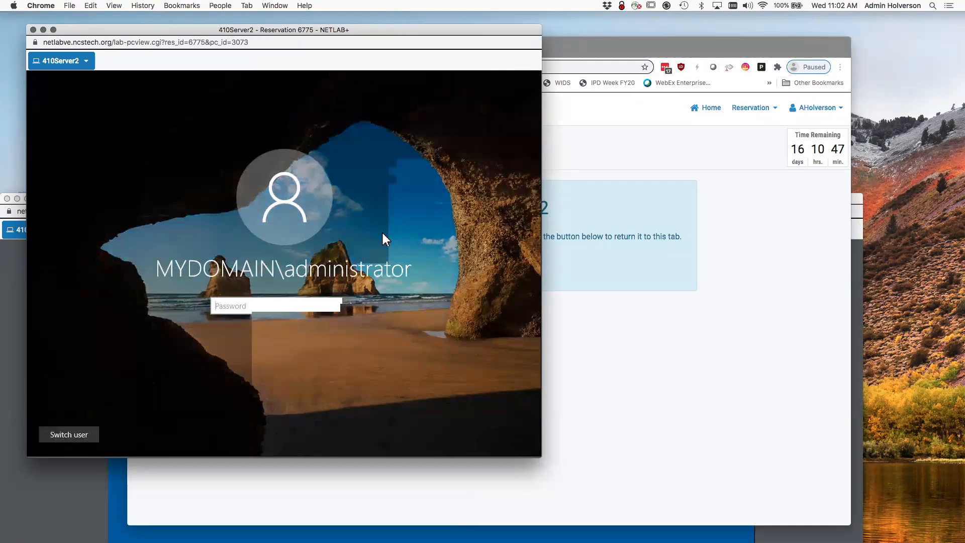
text(Pa$$w0rd)
key(Return)
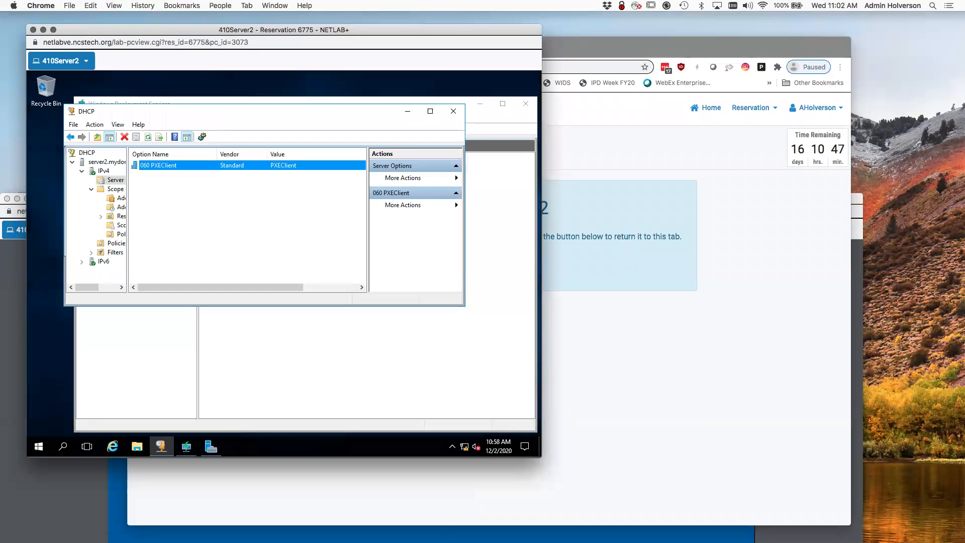
Open the \\mydomain.org\shares namespace in File Explorer on Server2.
click(137, 447)
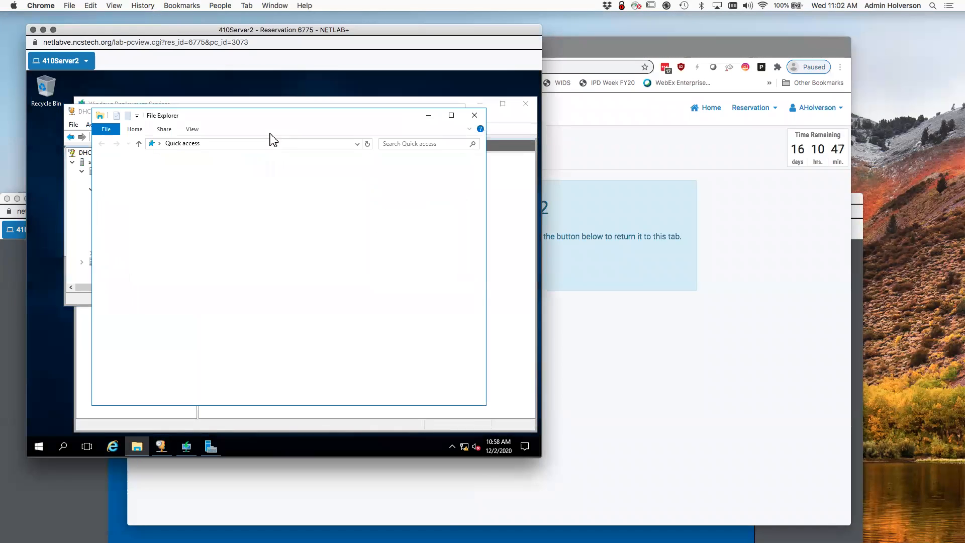
click(260, 144)
text(m)
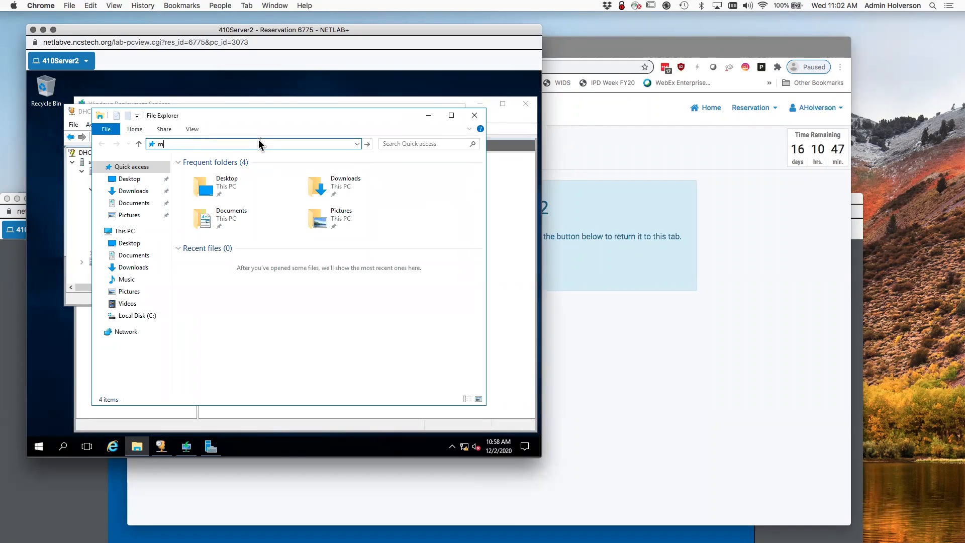
text(ydomain.org\)
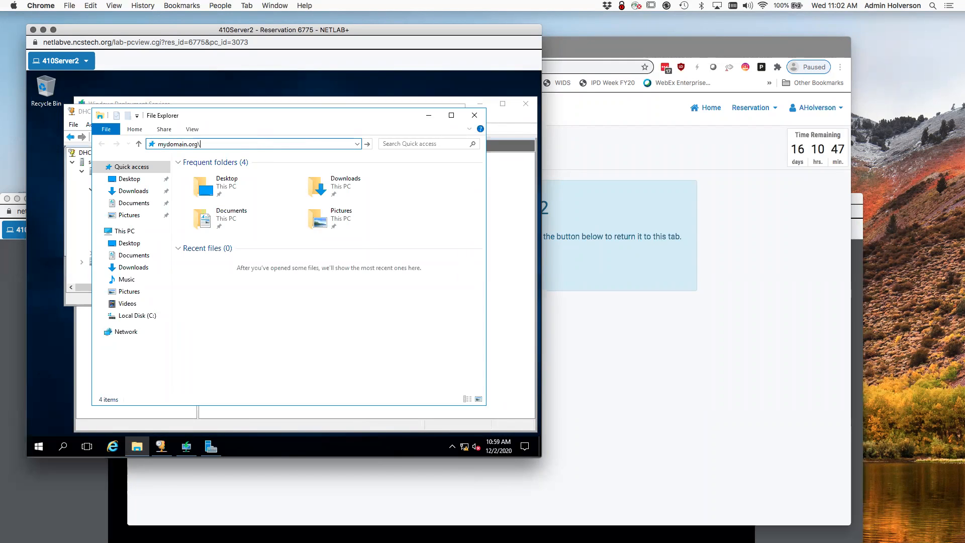
text(share)
key(Return)
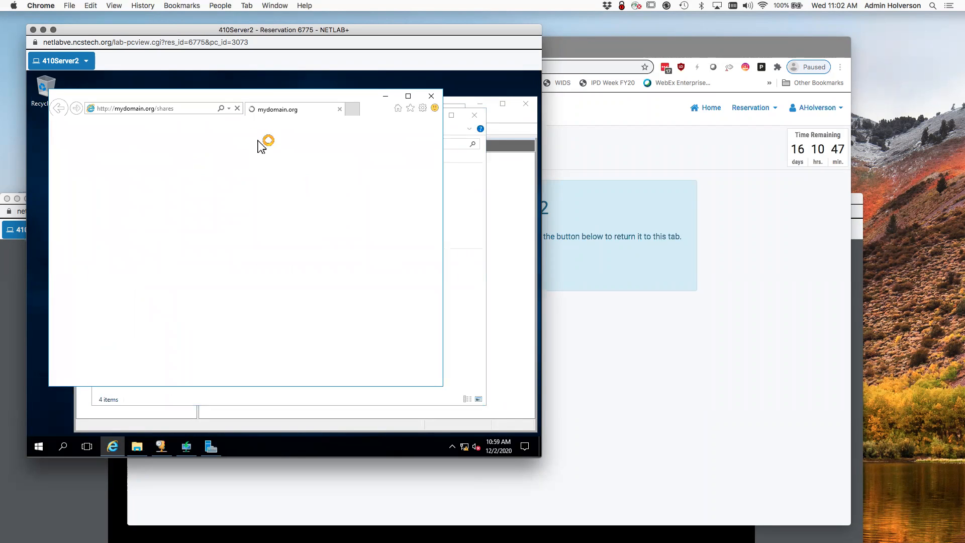
click(431, 96)
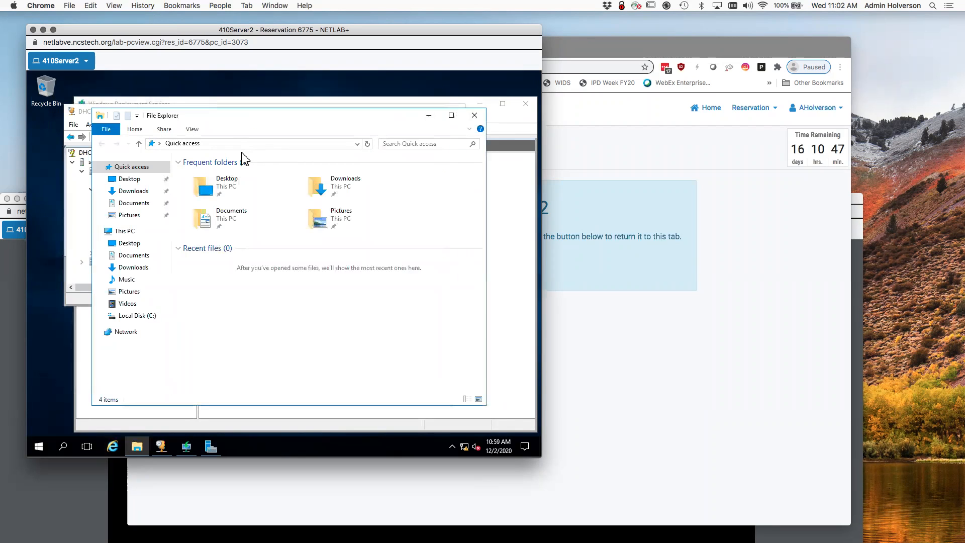
click(239, 144)
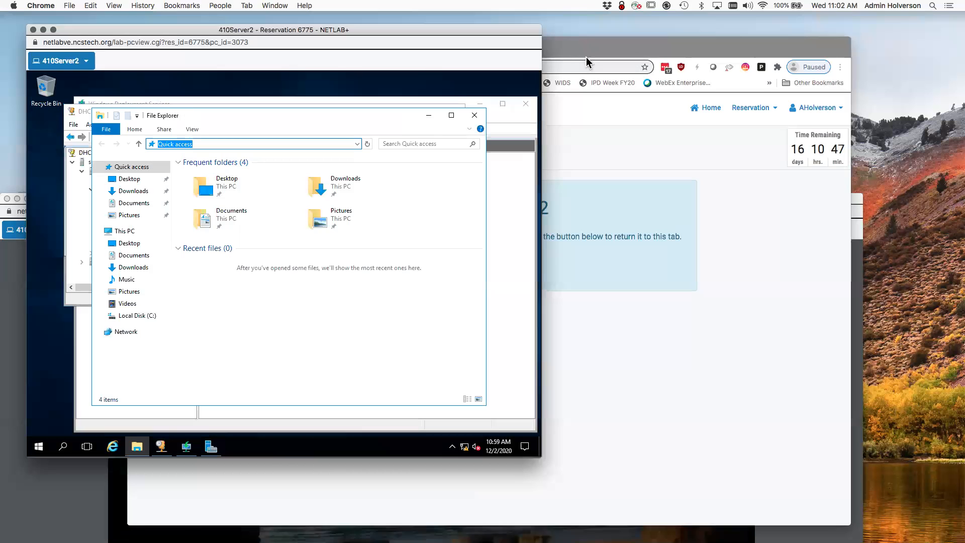
click(589, 50)
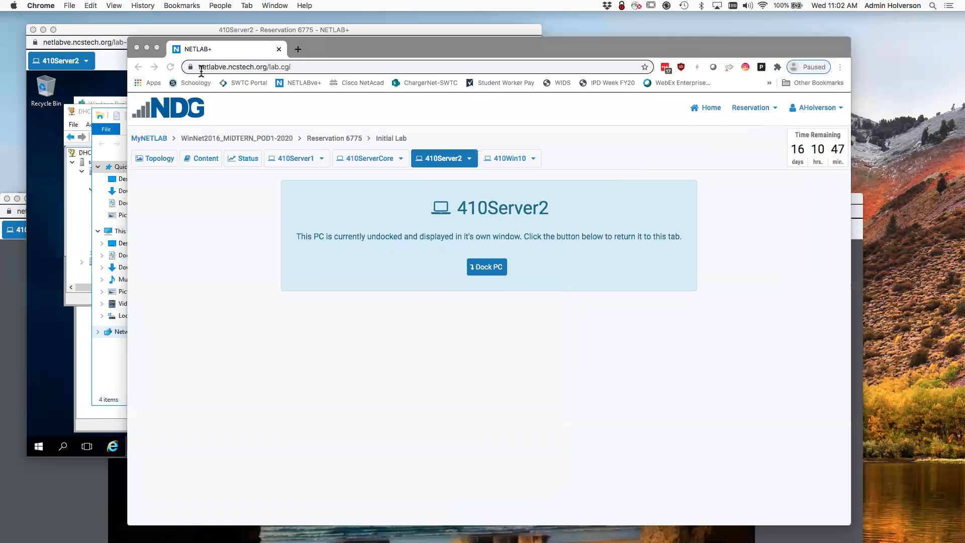
key(super+grave)
click(198, 145)
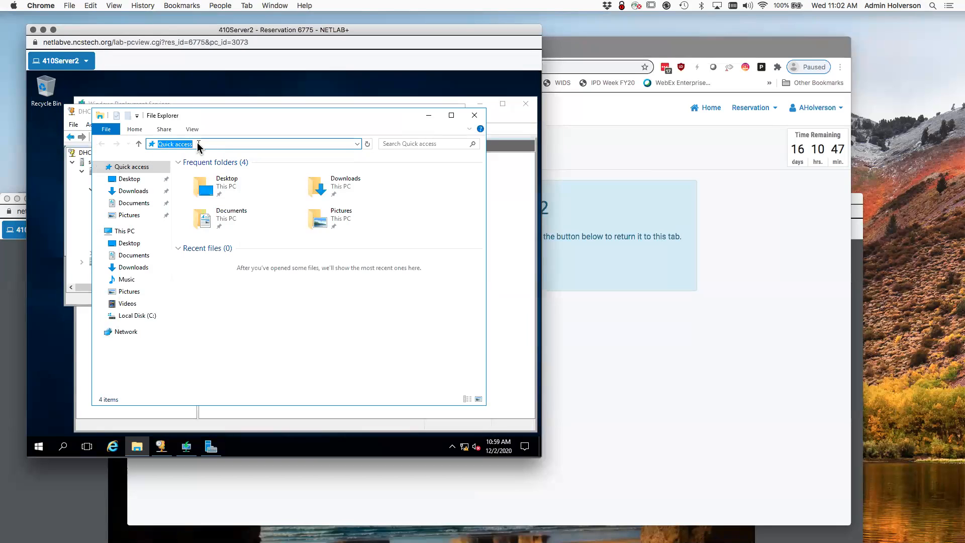
text(\mydomain.org\shares)
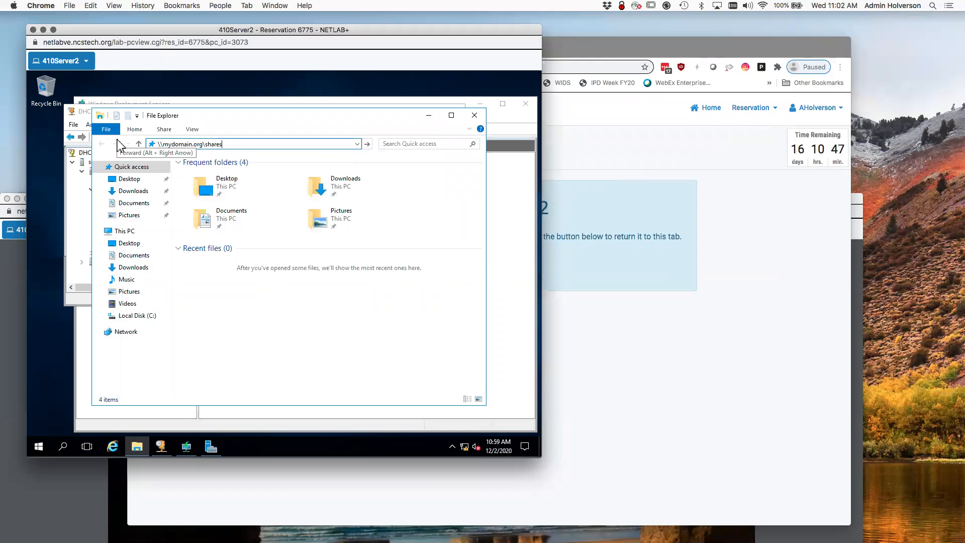
key(Return)
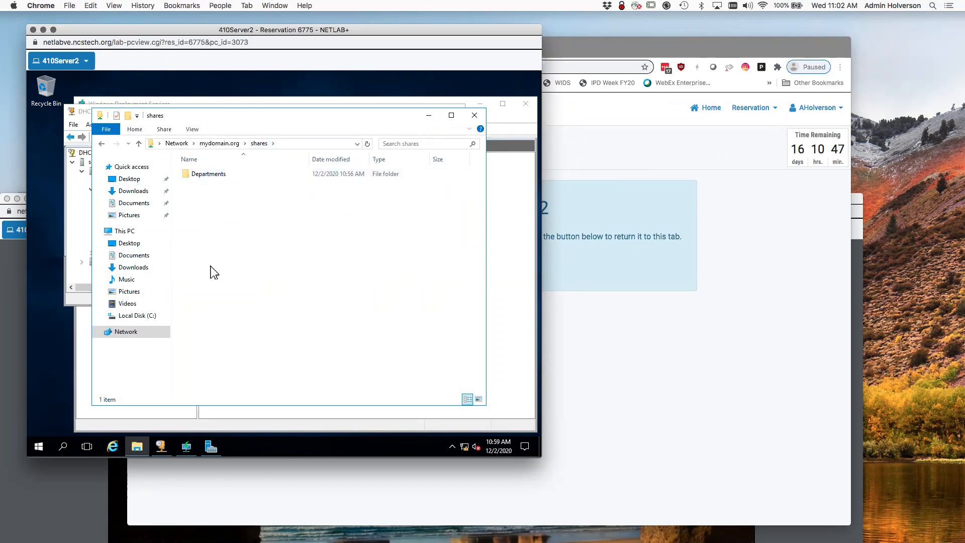
Browse Departments, checking the Secrets and Warehouse folders, and end inside R&D.
double_click(208, 176)
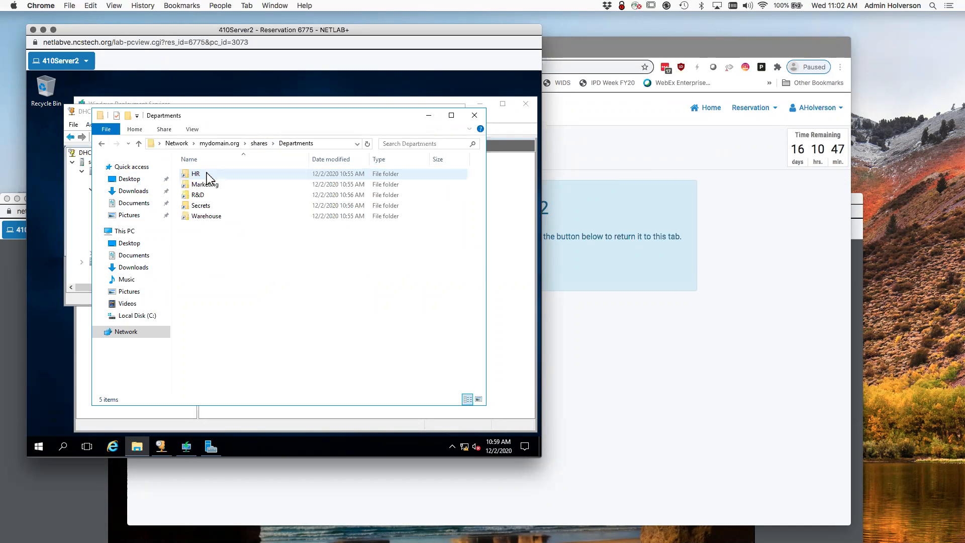
double_click(204, 207)
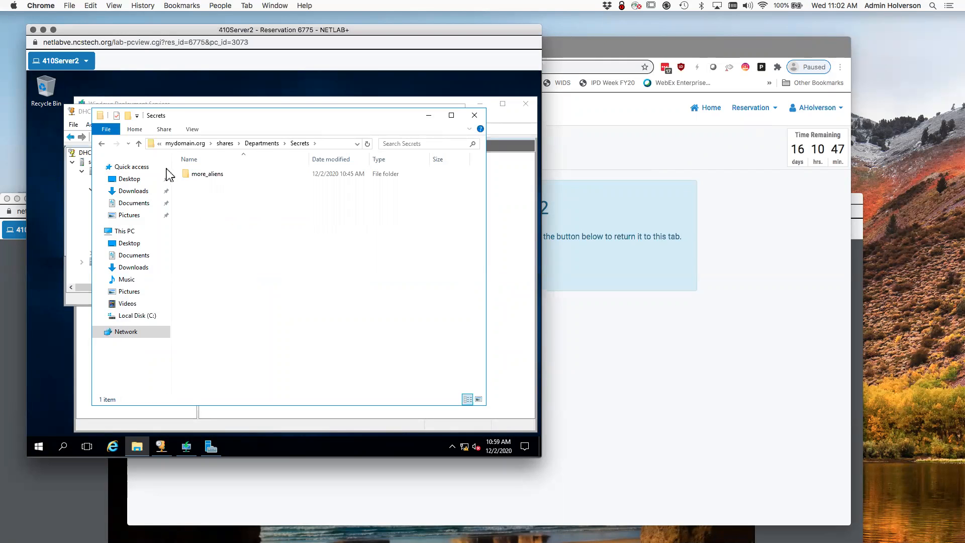
click(138, 143)
double_click(207, 217)
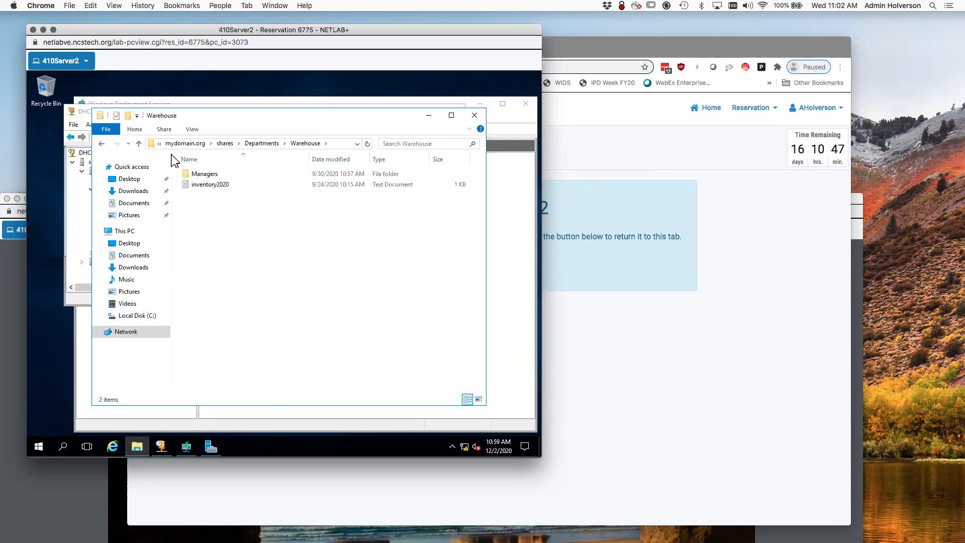
click(139, 143)
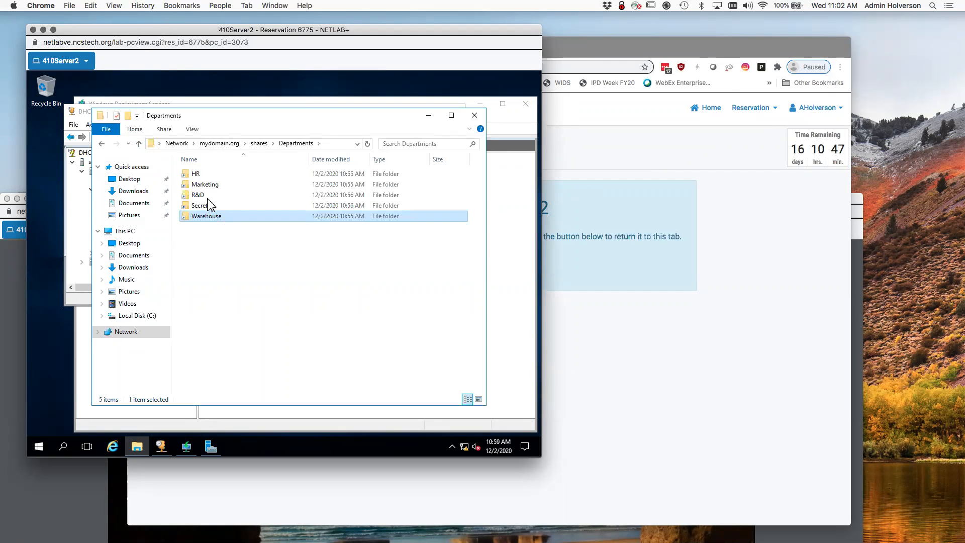
double_click(201, 195)
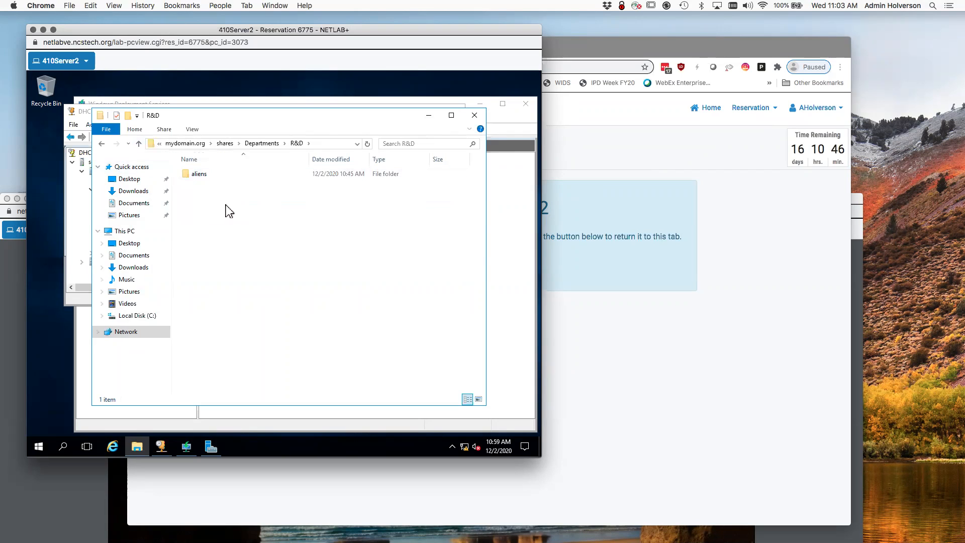
Create an empty text file named server2washer in R&D, then go up to Departments.
right_click(219, 206)
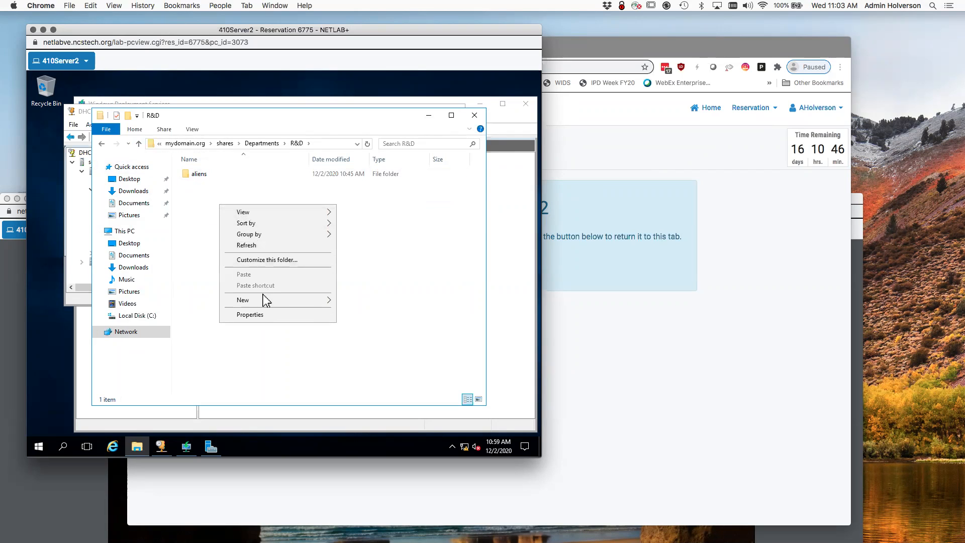
mouse_move(319, 302)
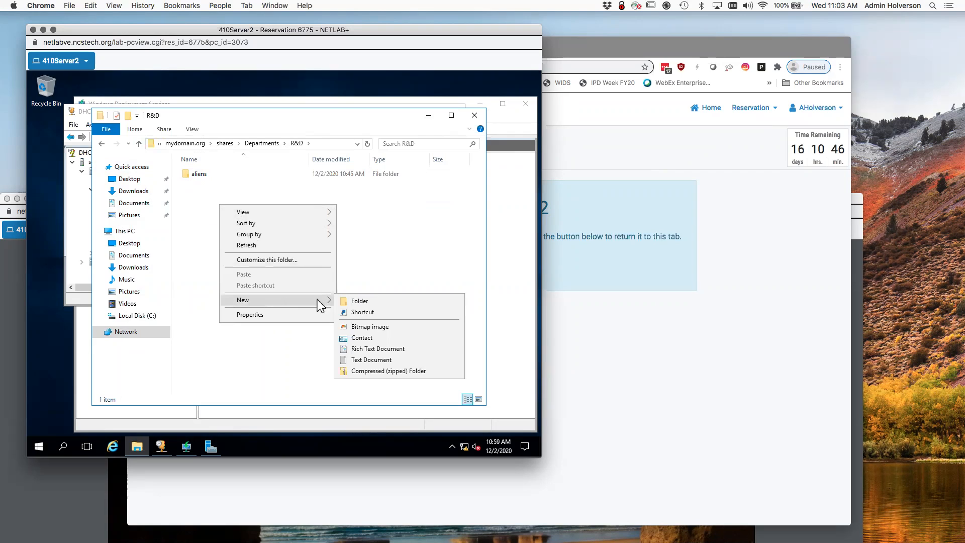
click(381, 360)
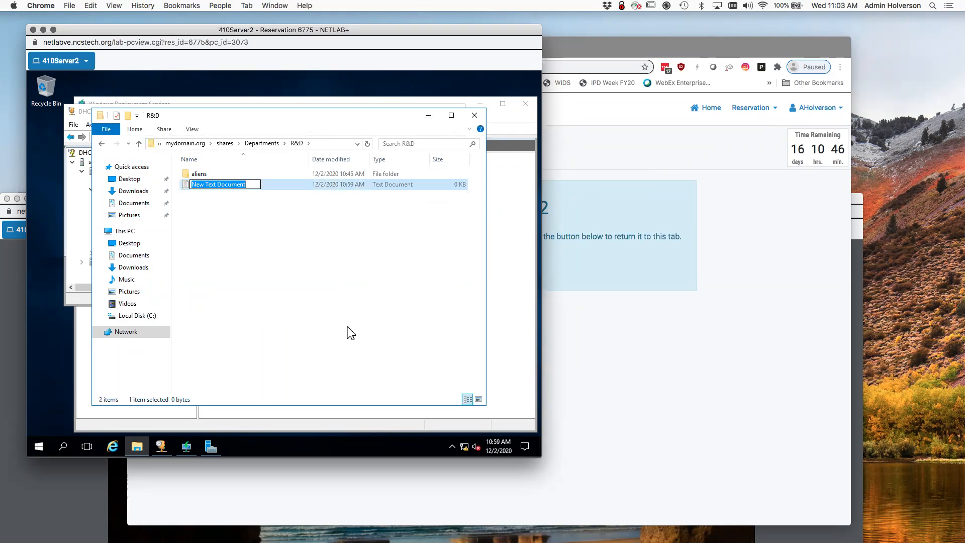
text(server2washere)
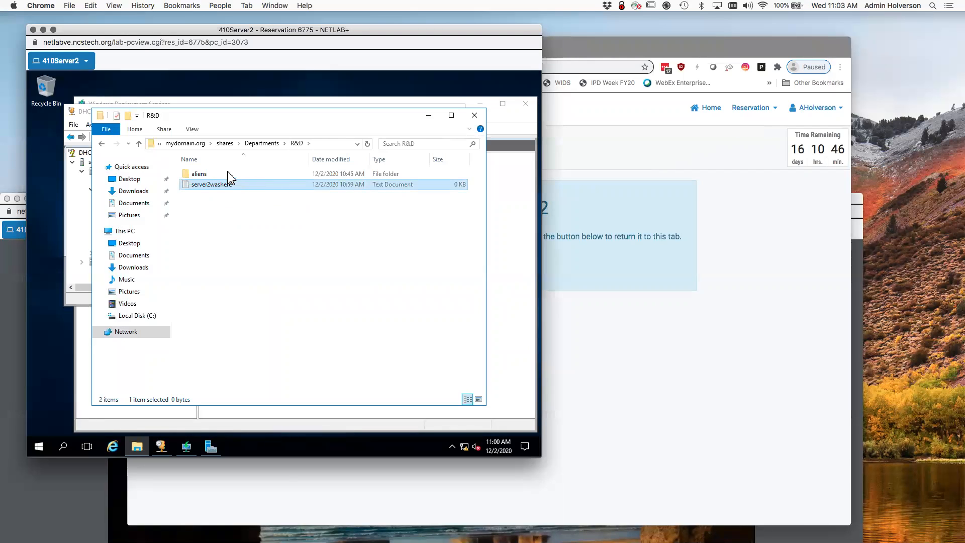
key(Return)
click(139, 145)
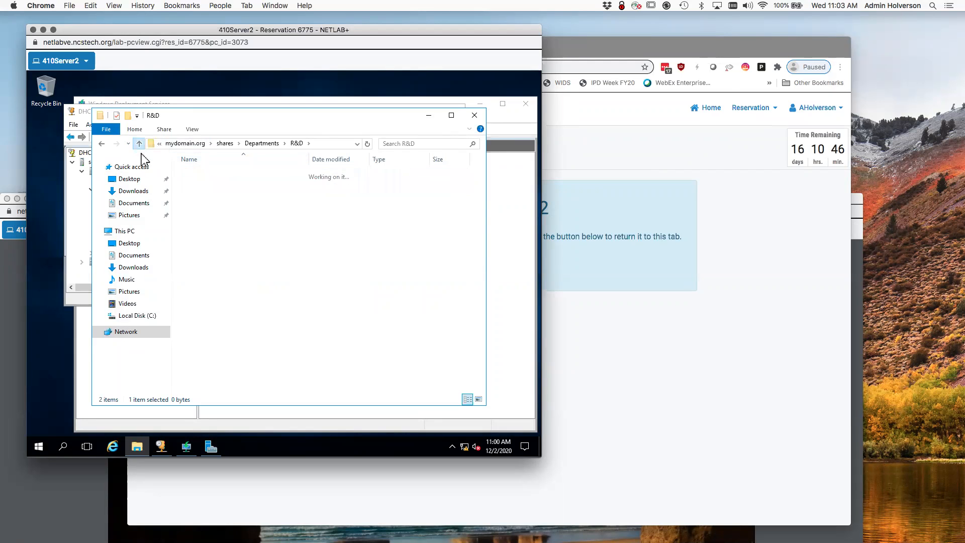
Add an empty text file server2washeretoo inside Secrets and return to Departments.
double_click(202, 206)
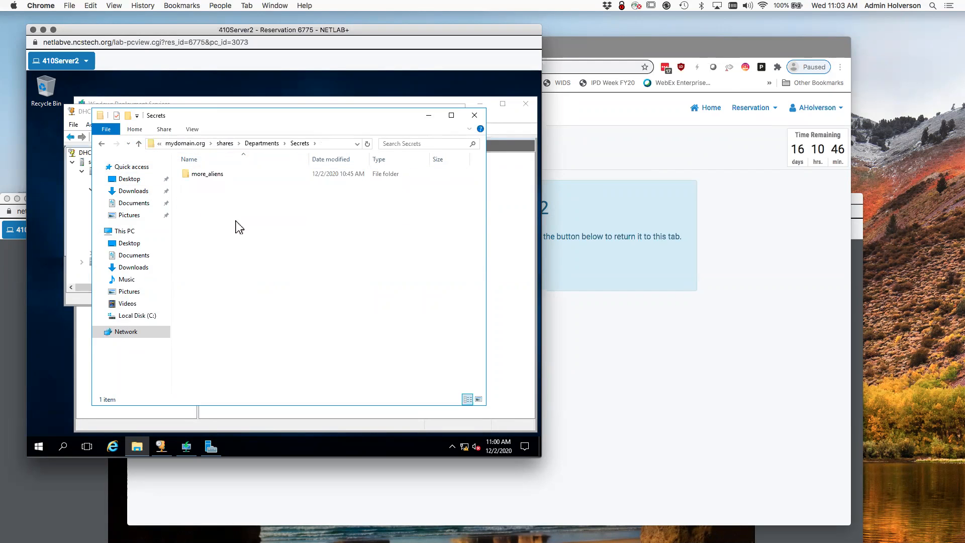
right_click(230, 221)
mouse_move(338, 329)
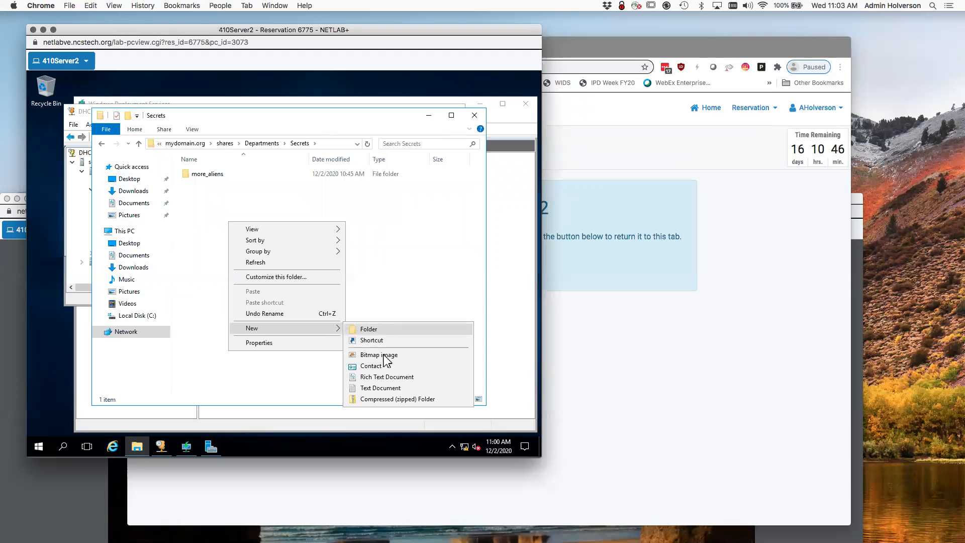
click(400, 388)
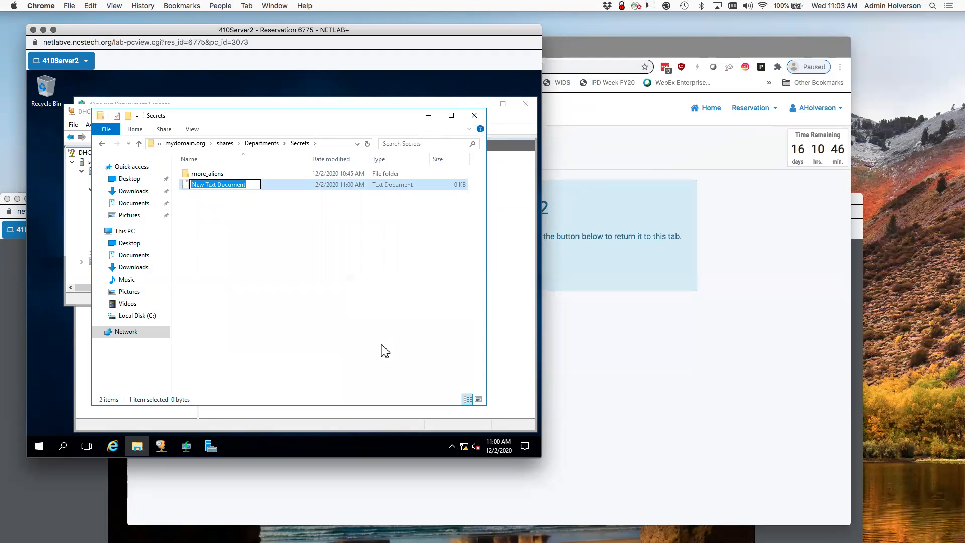
text(server2was)
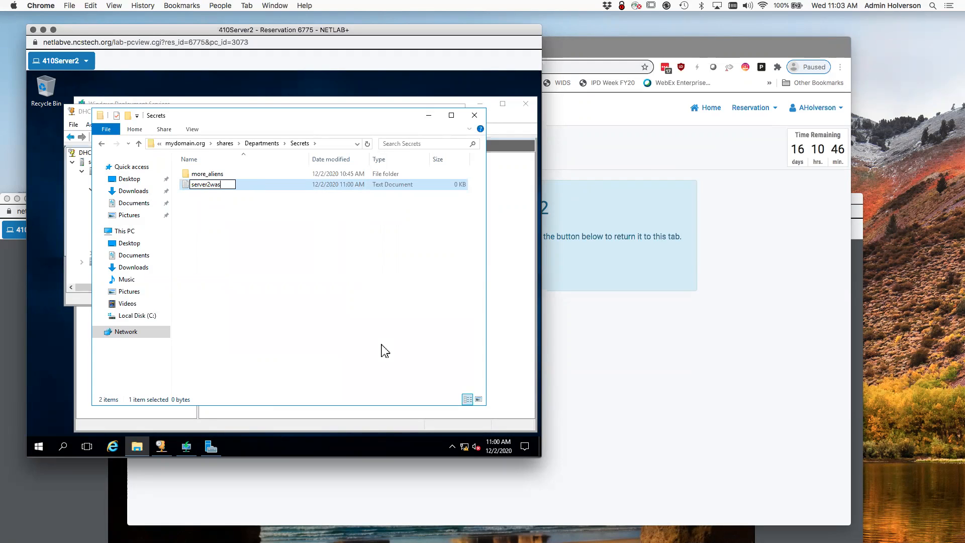
text(heretoo)
key(Return)
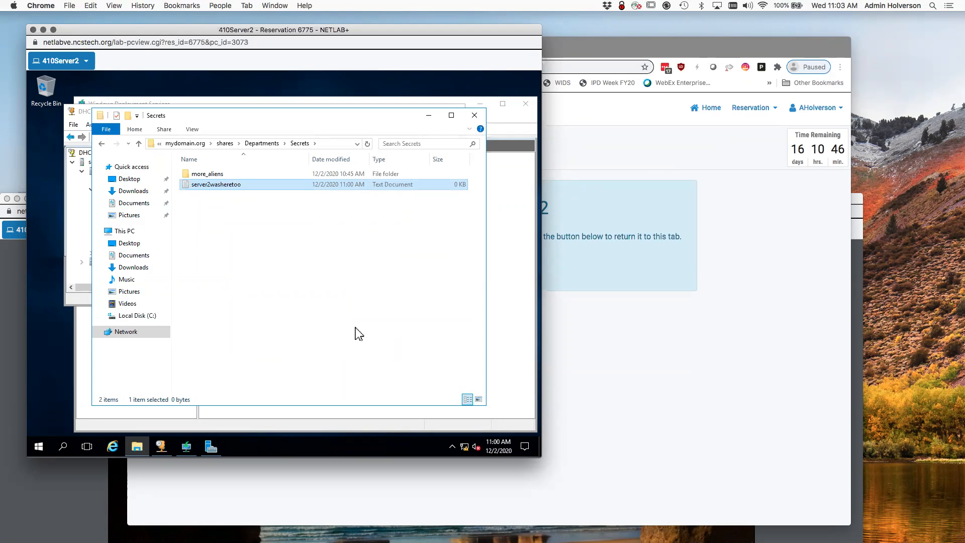
click(139, 144)
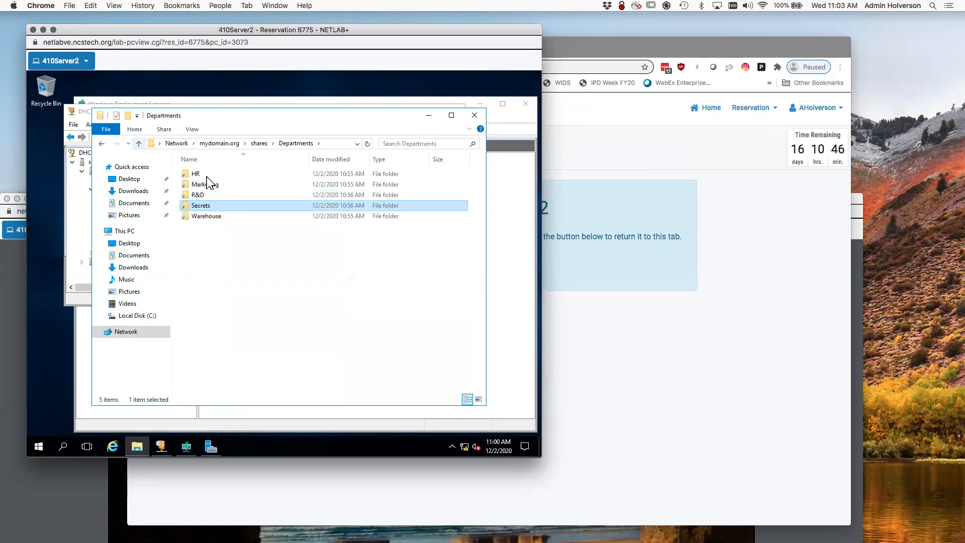
click(239, 276)
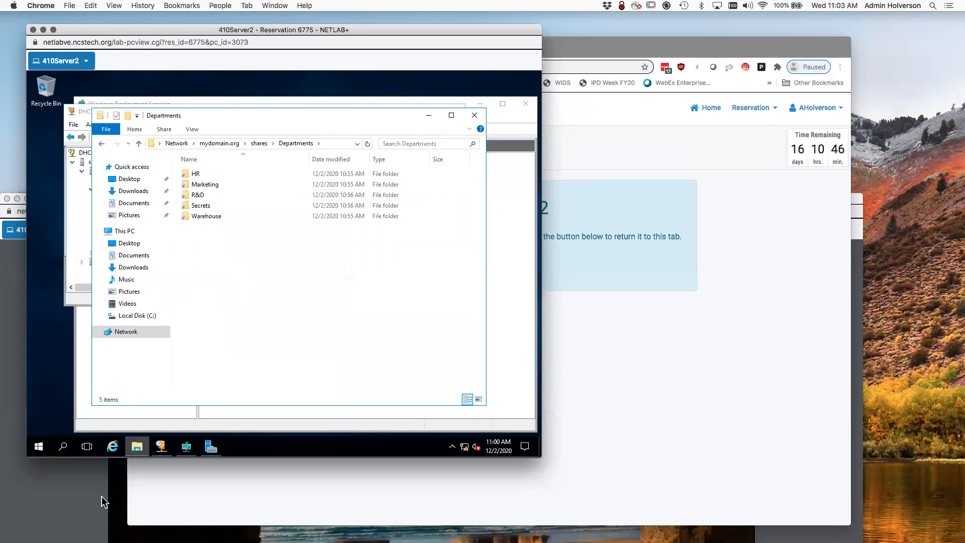
Minimize 410Server2, bring the 410Win10 window forward, and sign in with the account password.
click(43, 30)
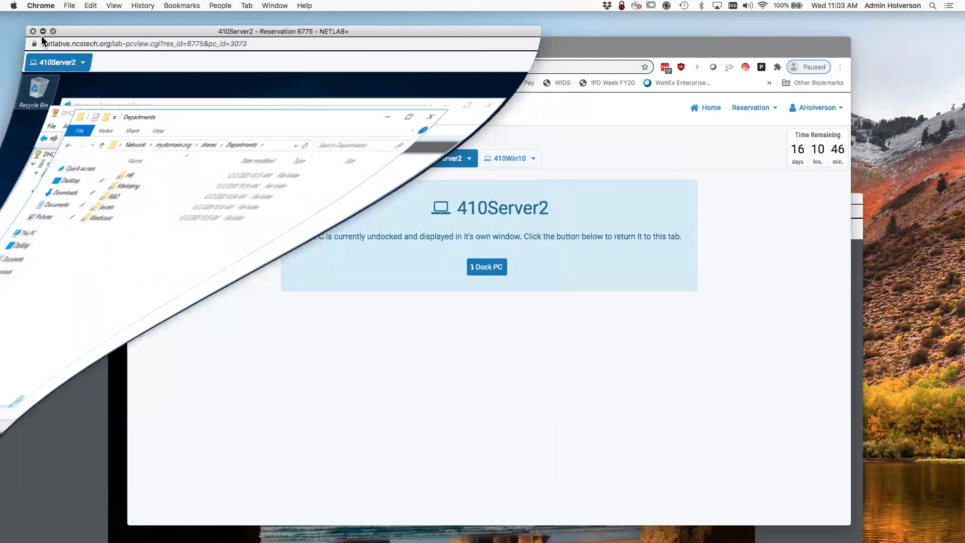
click(80, 310)
drag(134, 198, 176, 16)
click(367, 238)
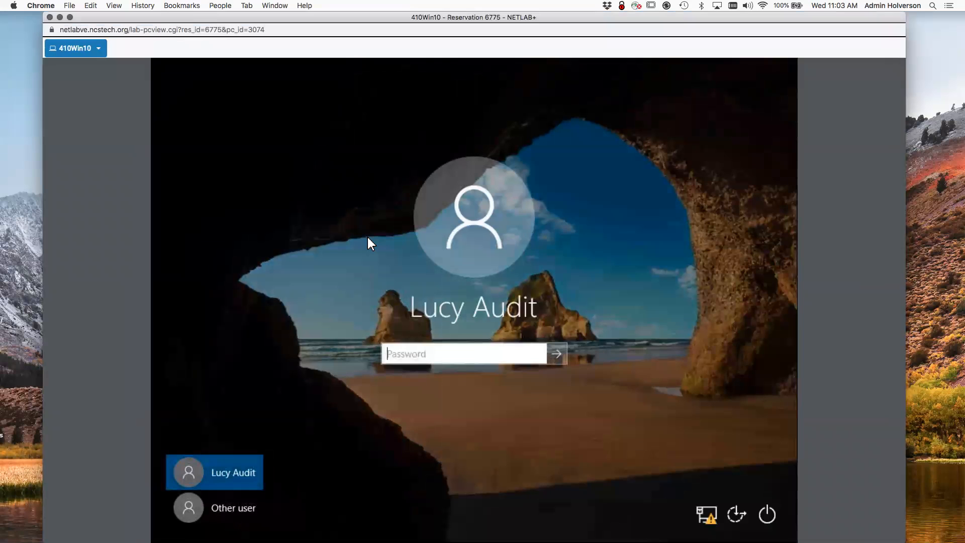
text(***********)
key(Return)
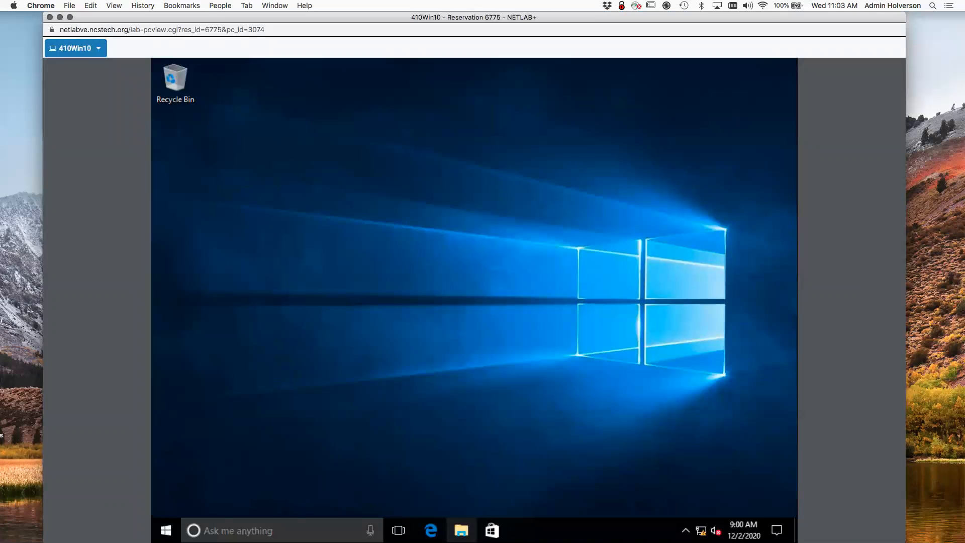
Add a new text document renamed Lucy_doc inside Dept Share (P:)\Marketing.
click(462, 531)
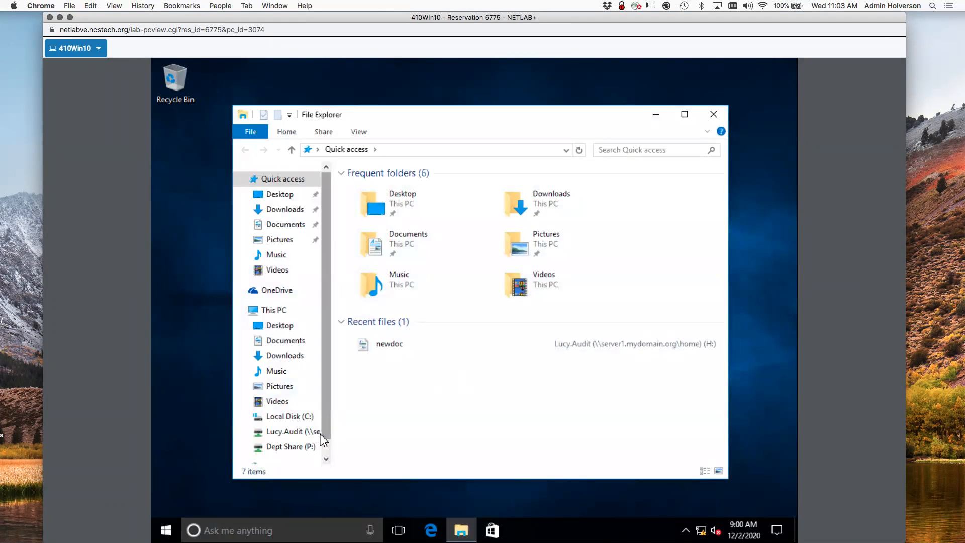
click(292, 447)
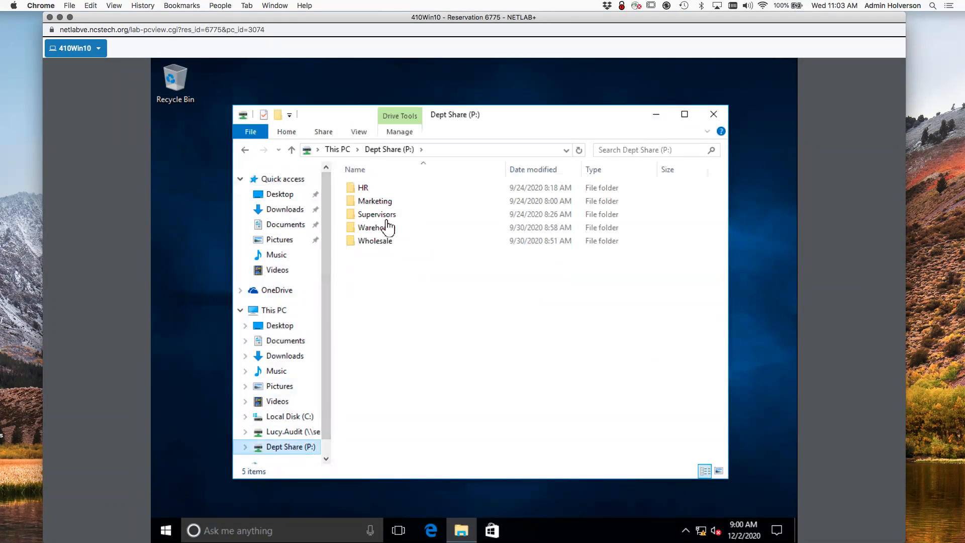
double_click(378, 202)
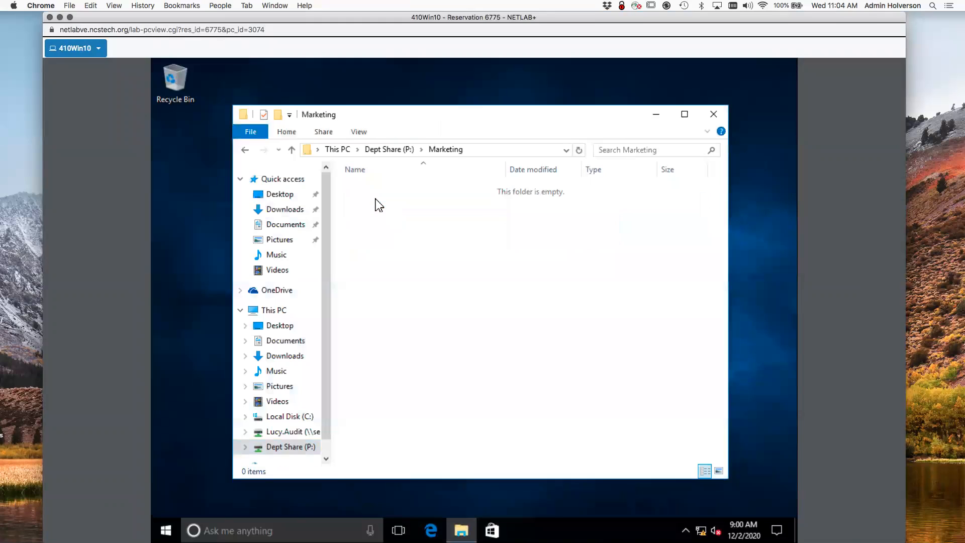
right_click(374, 201)
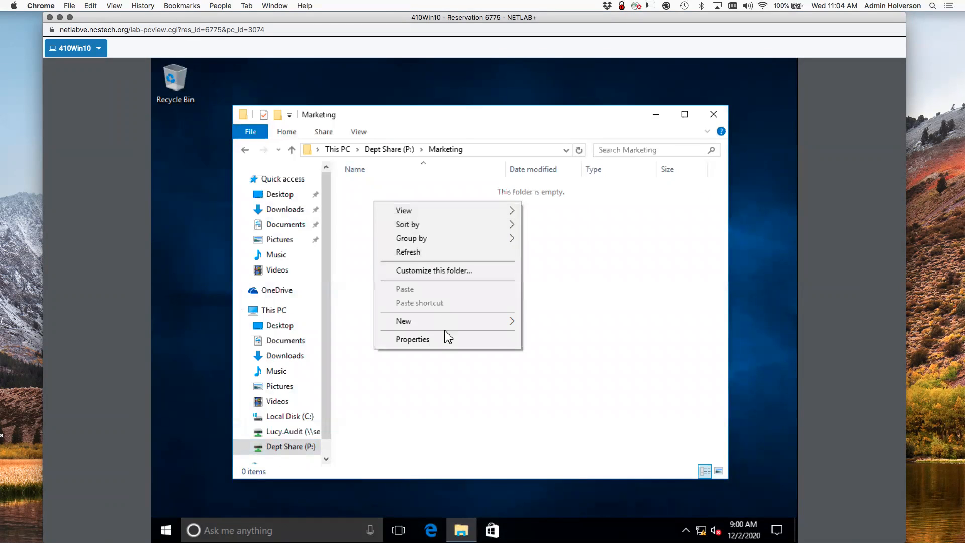
mouse_move(460, 322)
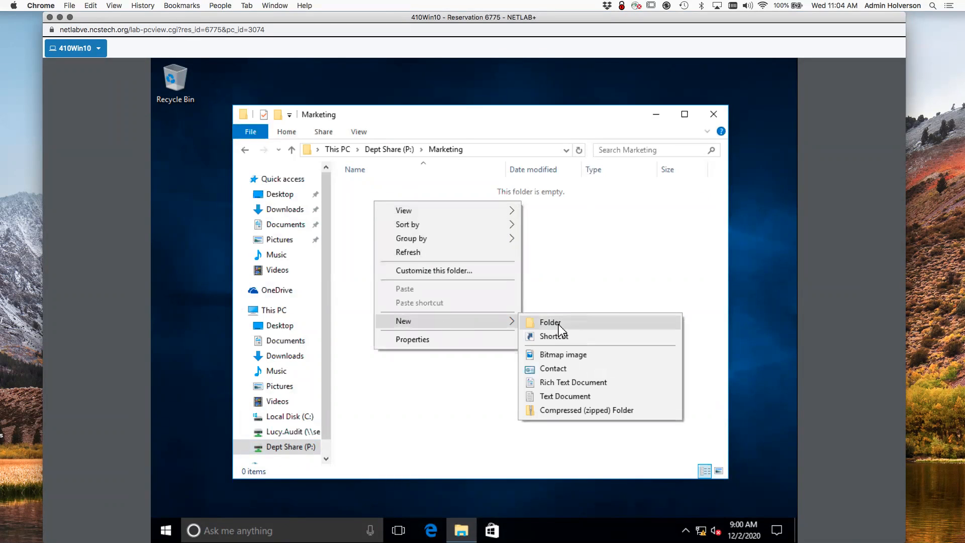
click(565, 396)
click(529, 391)
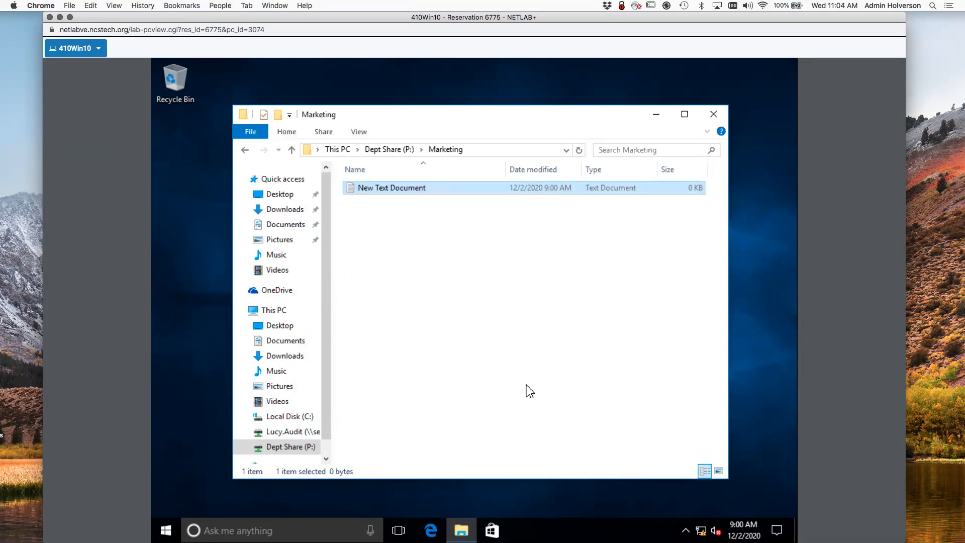
click(390, 188)
text(Lucy_doc)
key(Return)
Browse to \\mydomain.org\shares\Departments and check the Marketing folder's contents.
click(494, 151)
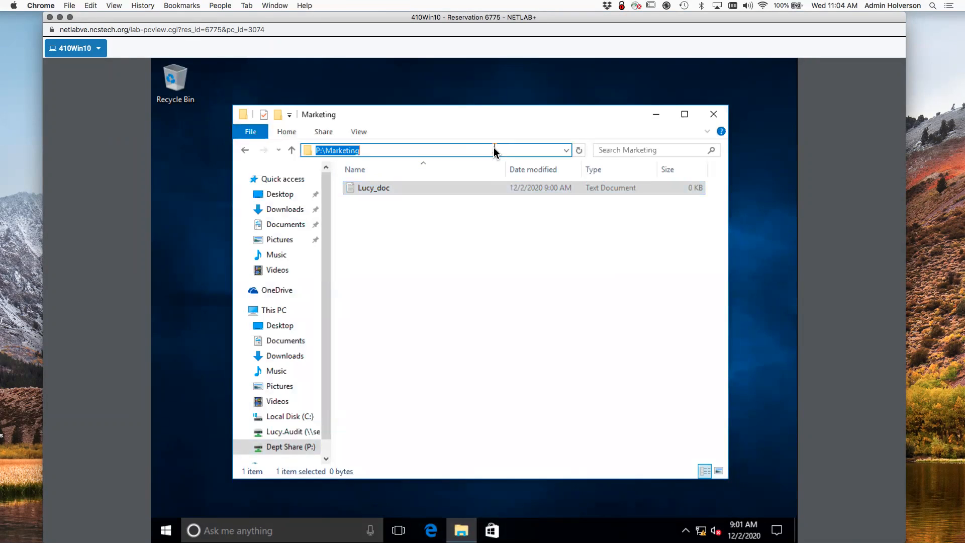
text(\mydomain.org\share)
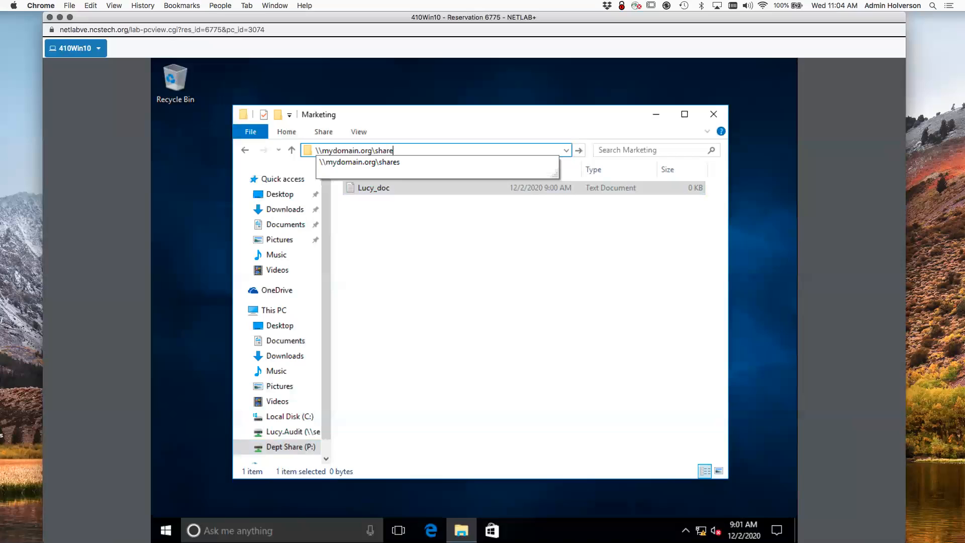
text(s)
key(Return)
double_click(403, 193)
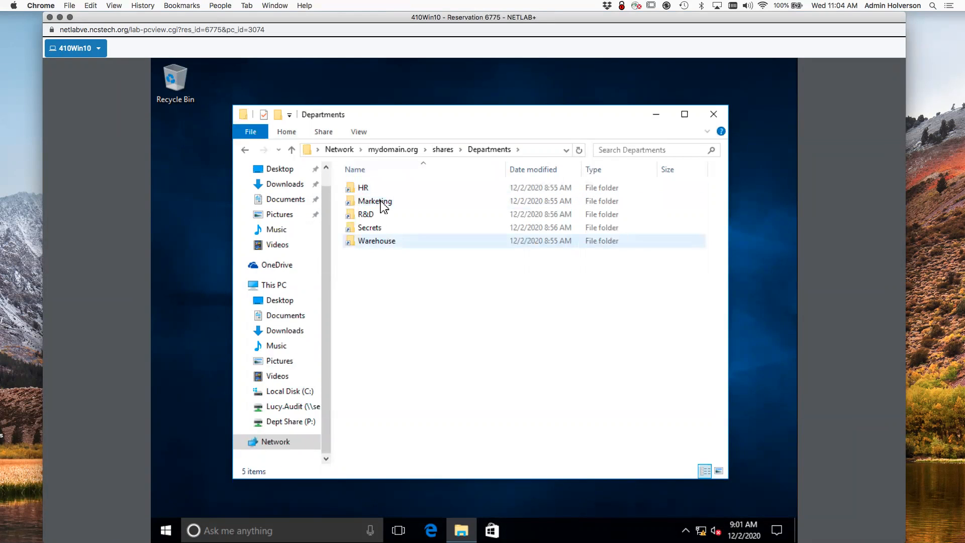
double_click(383, 203)
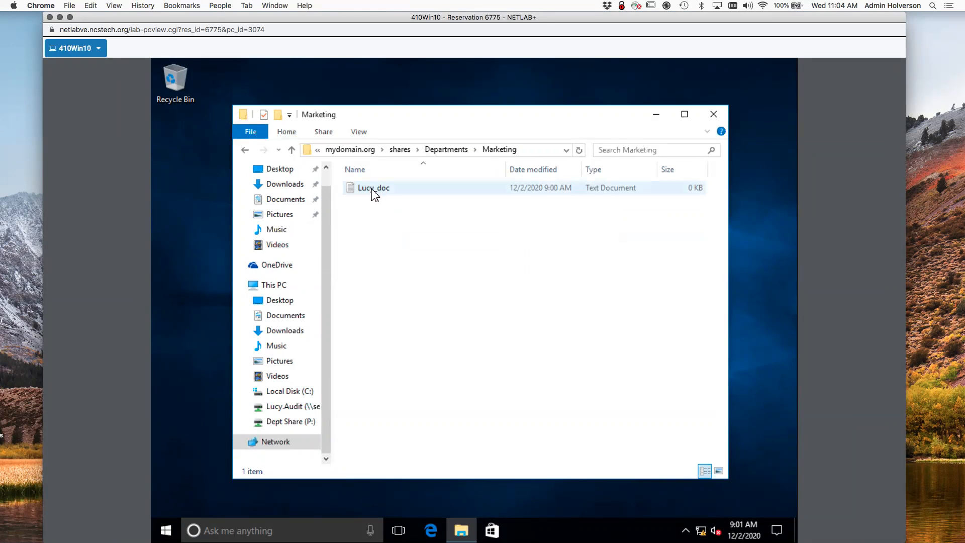
click(436, 150)
Create an empty text file lucywashere in Secrets, then return to Departments.
double_click(371, 229)
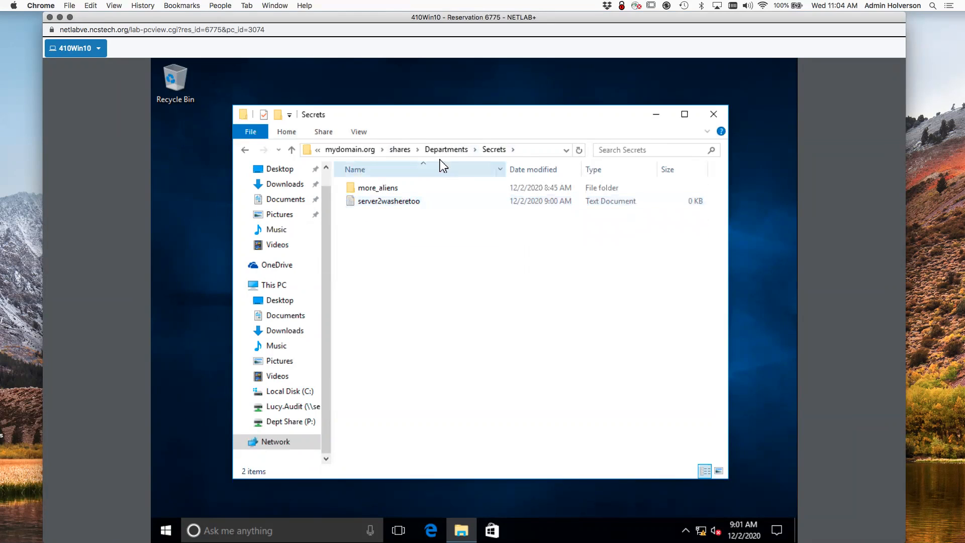
right_click(403, 276)
mouse_move(465, 408)
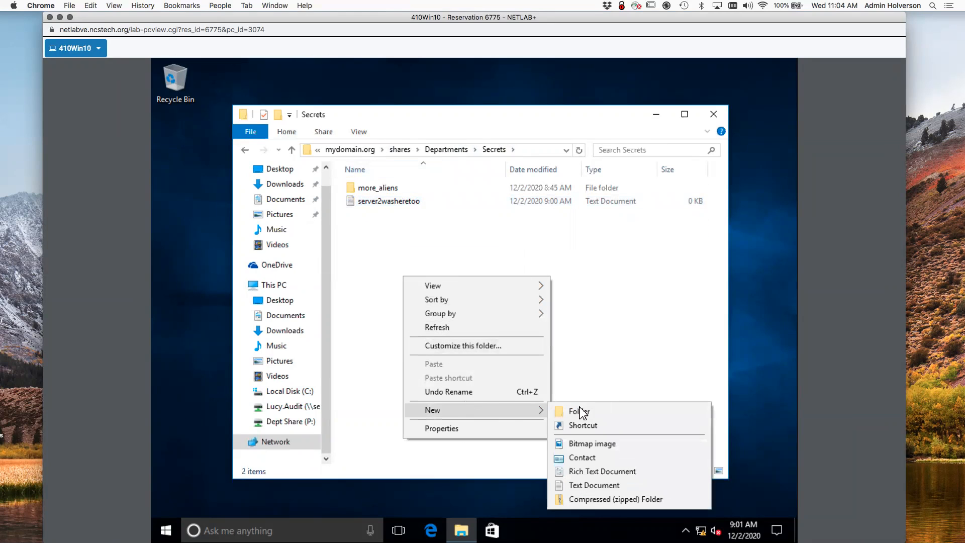
click(642, 485)
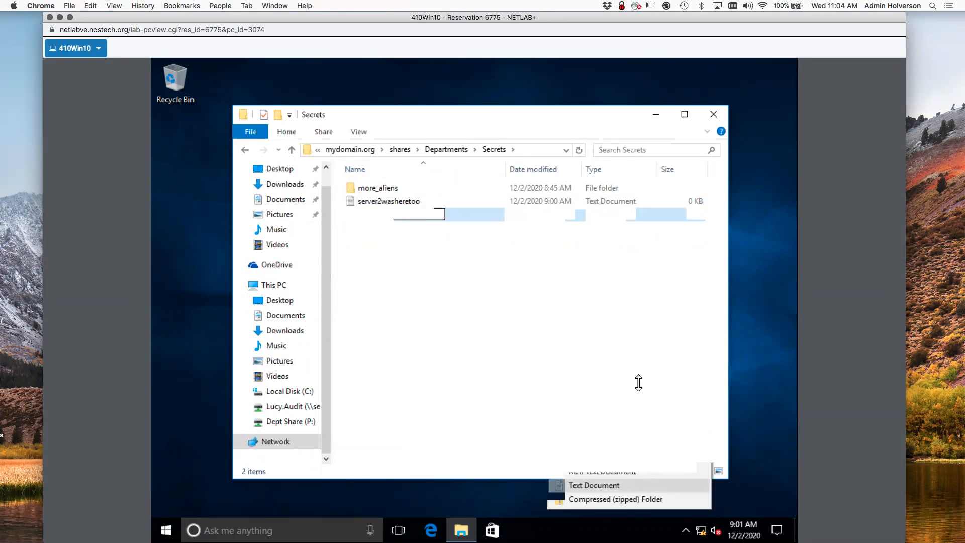
text(lucy)
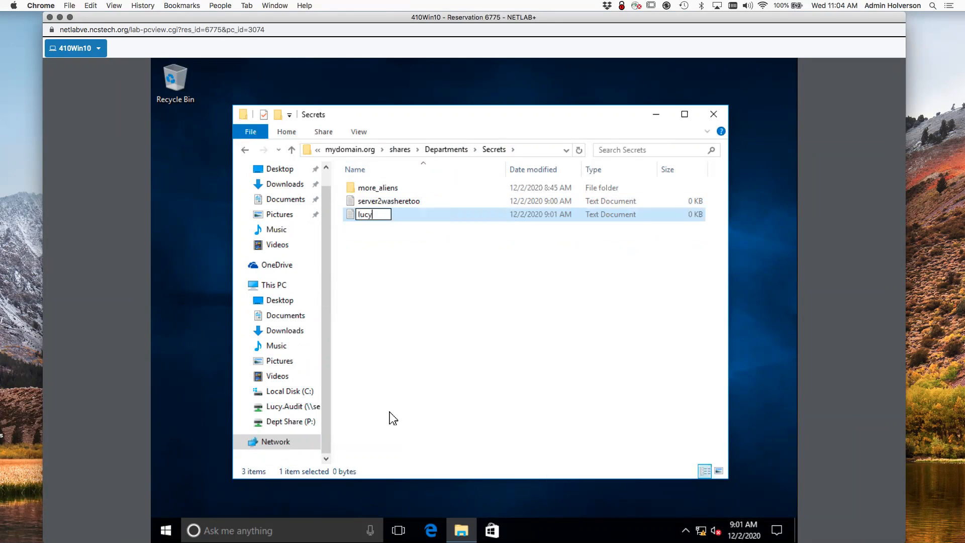
text(washere)
key(Return)
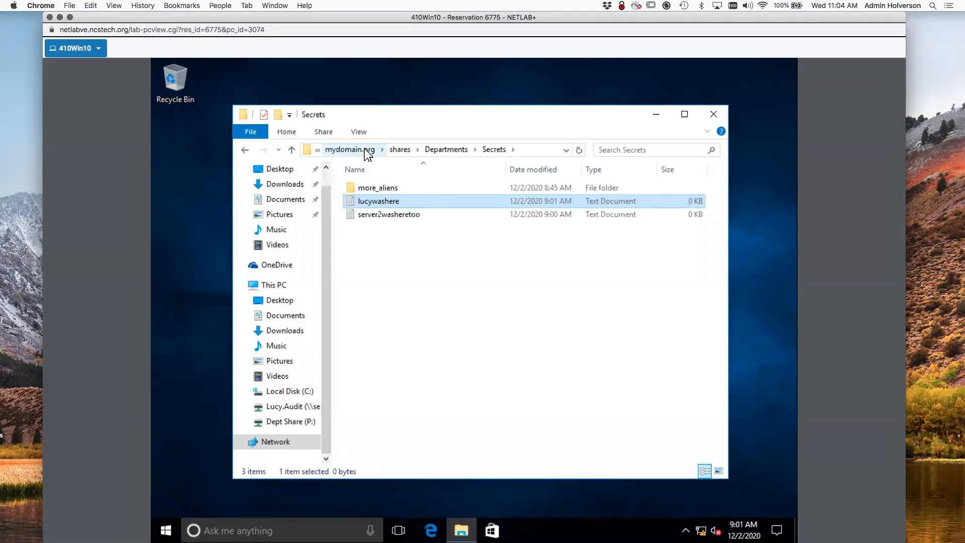
click(399, 151)
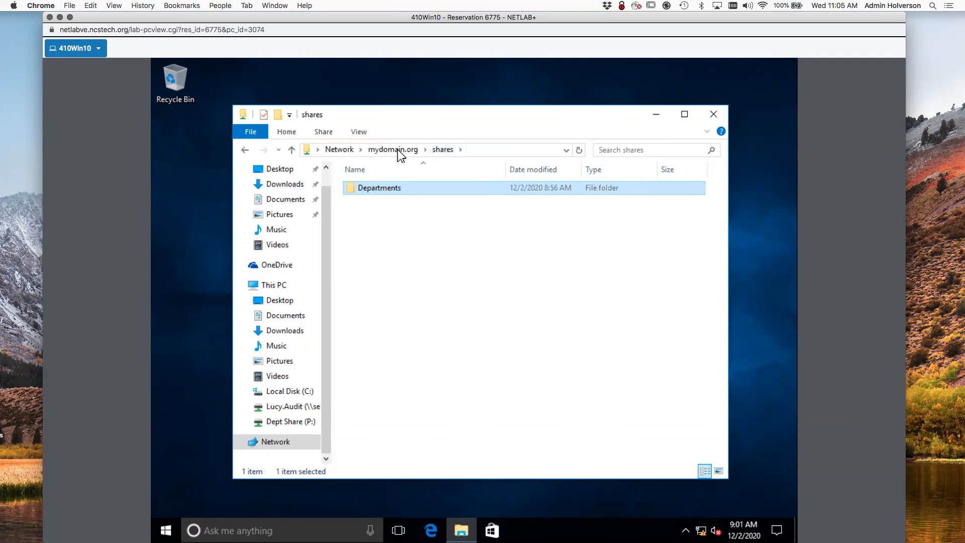
double_click(384, 190)
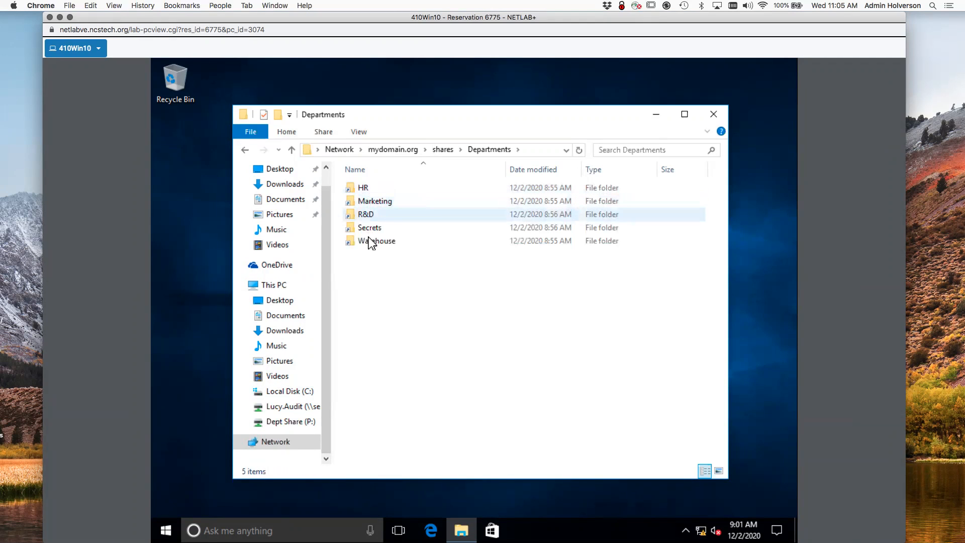